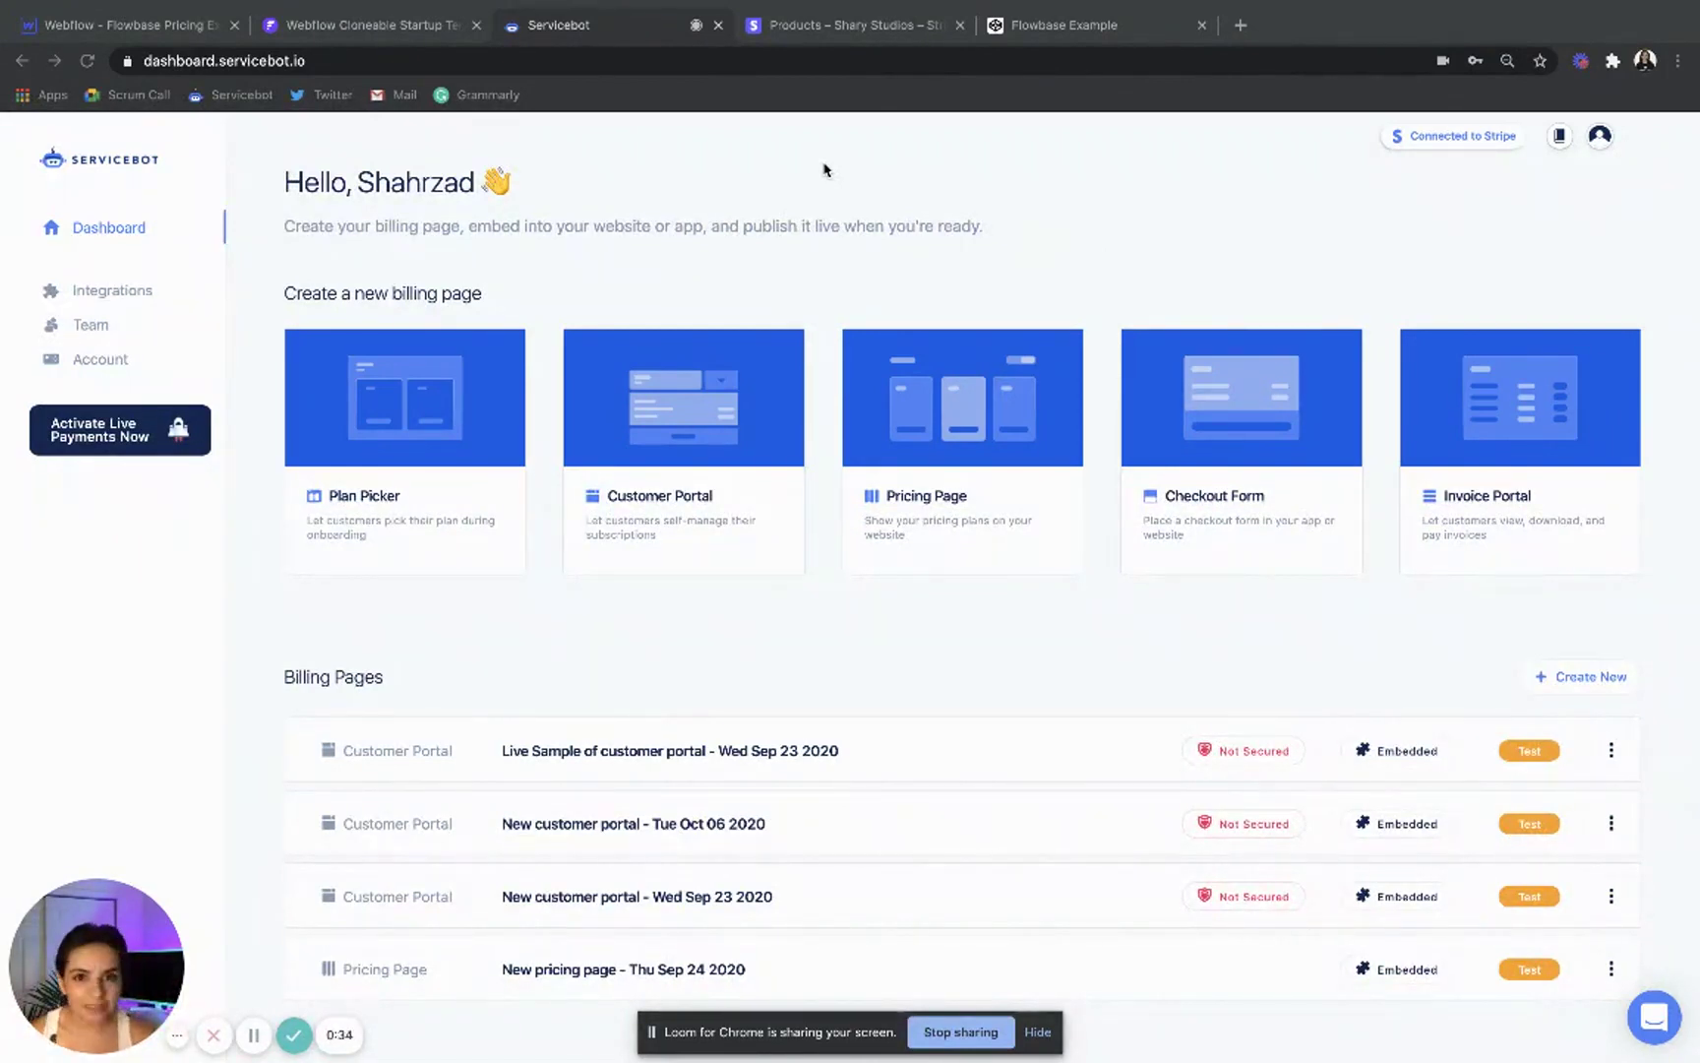
- Switch to the Stripe products page and start a new product named Basic
mouse_move(872, 5)
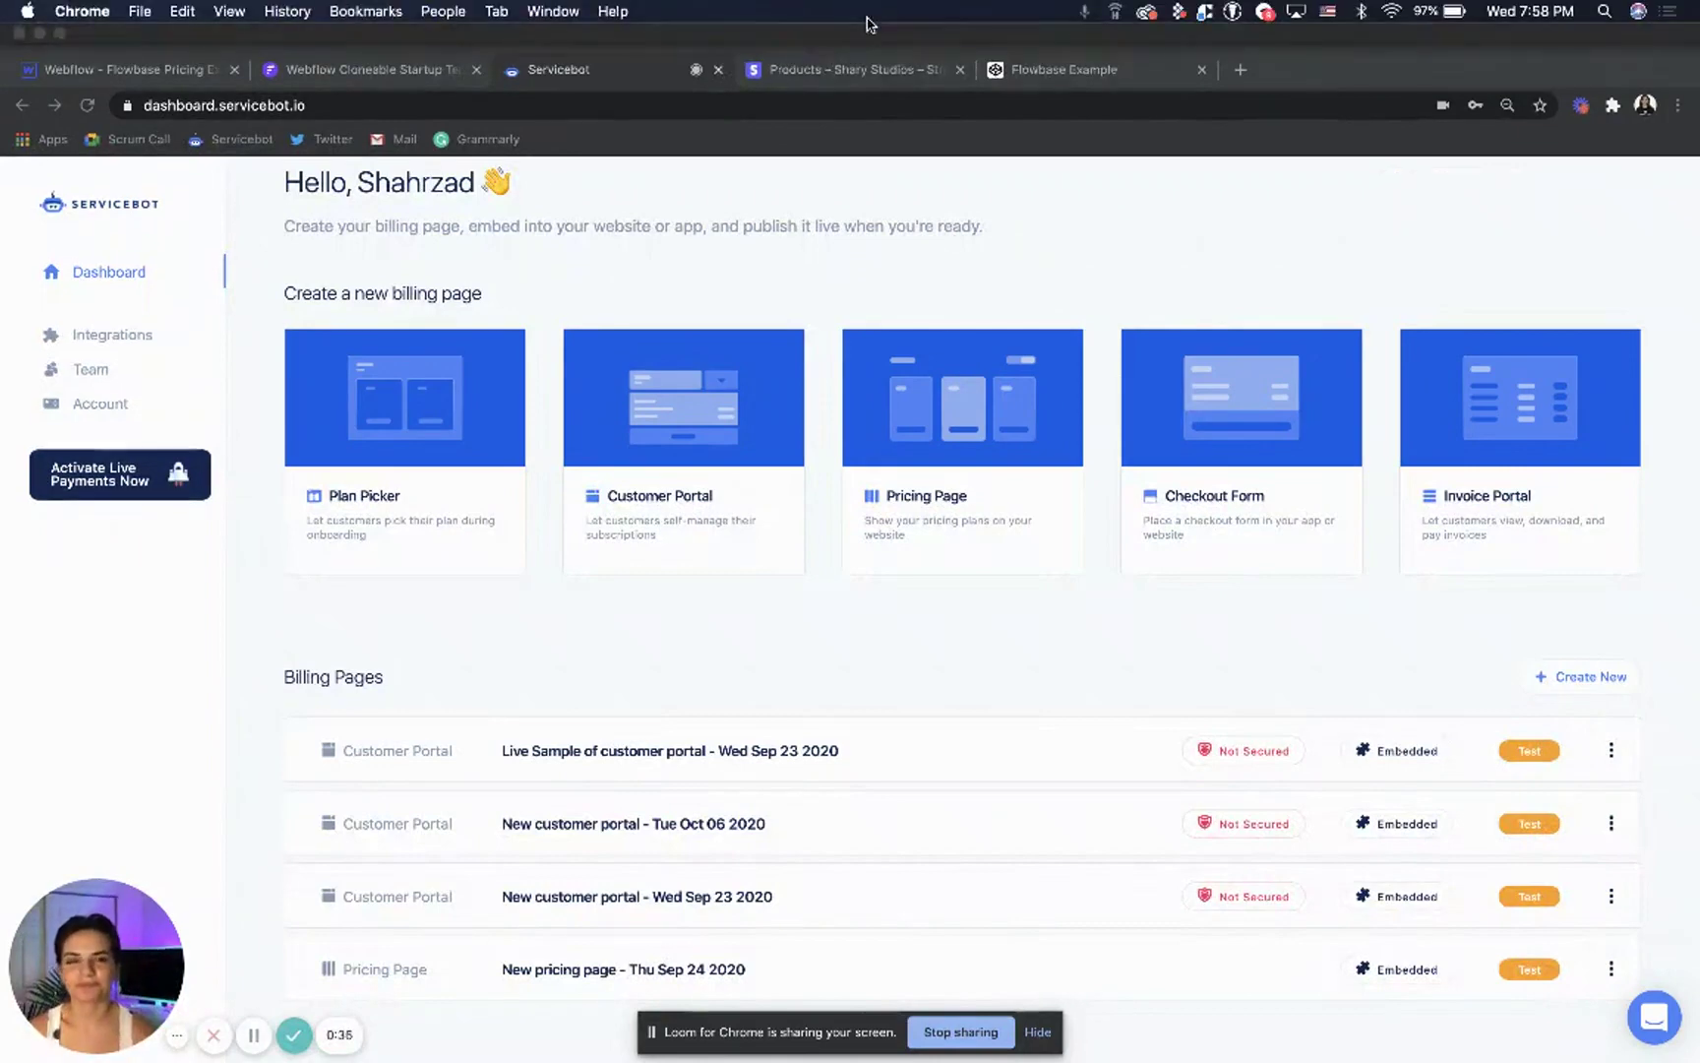
click(851, 73)
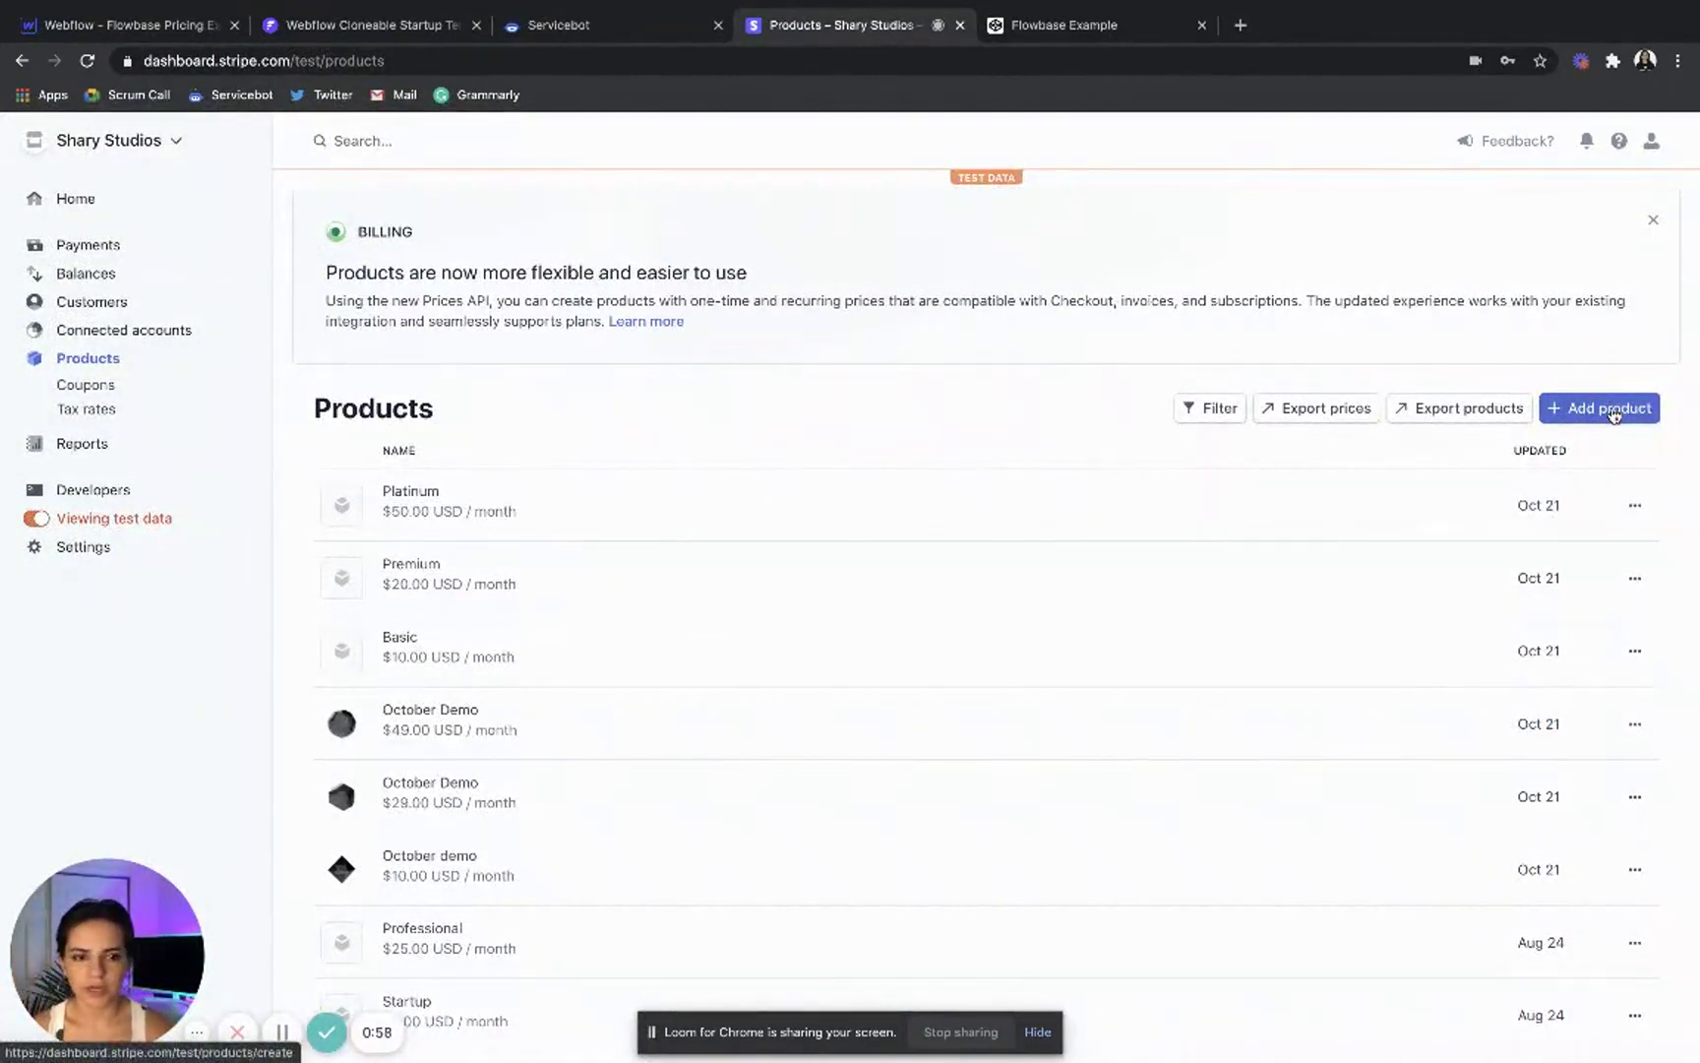
click(1613, 414)
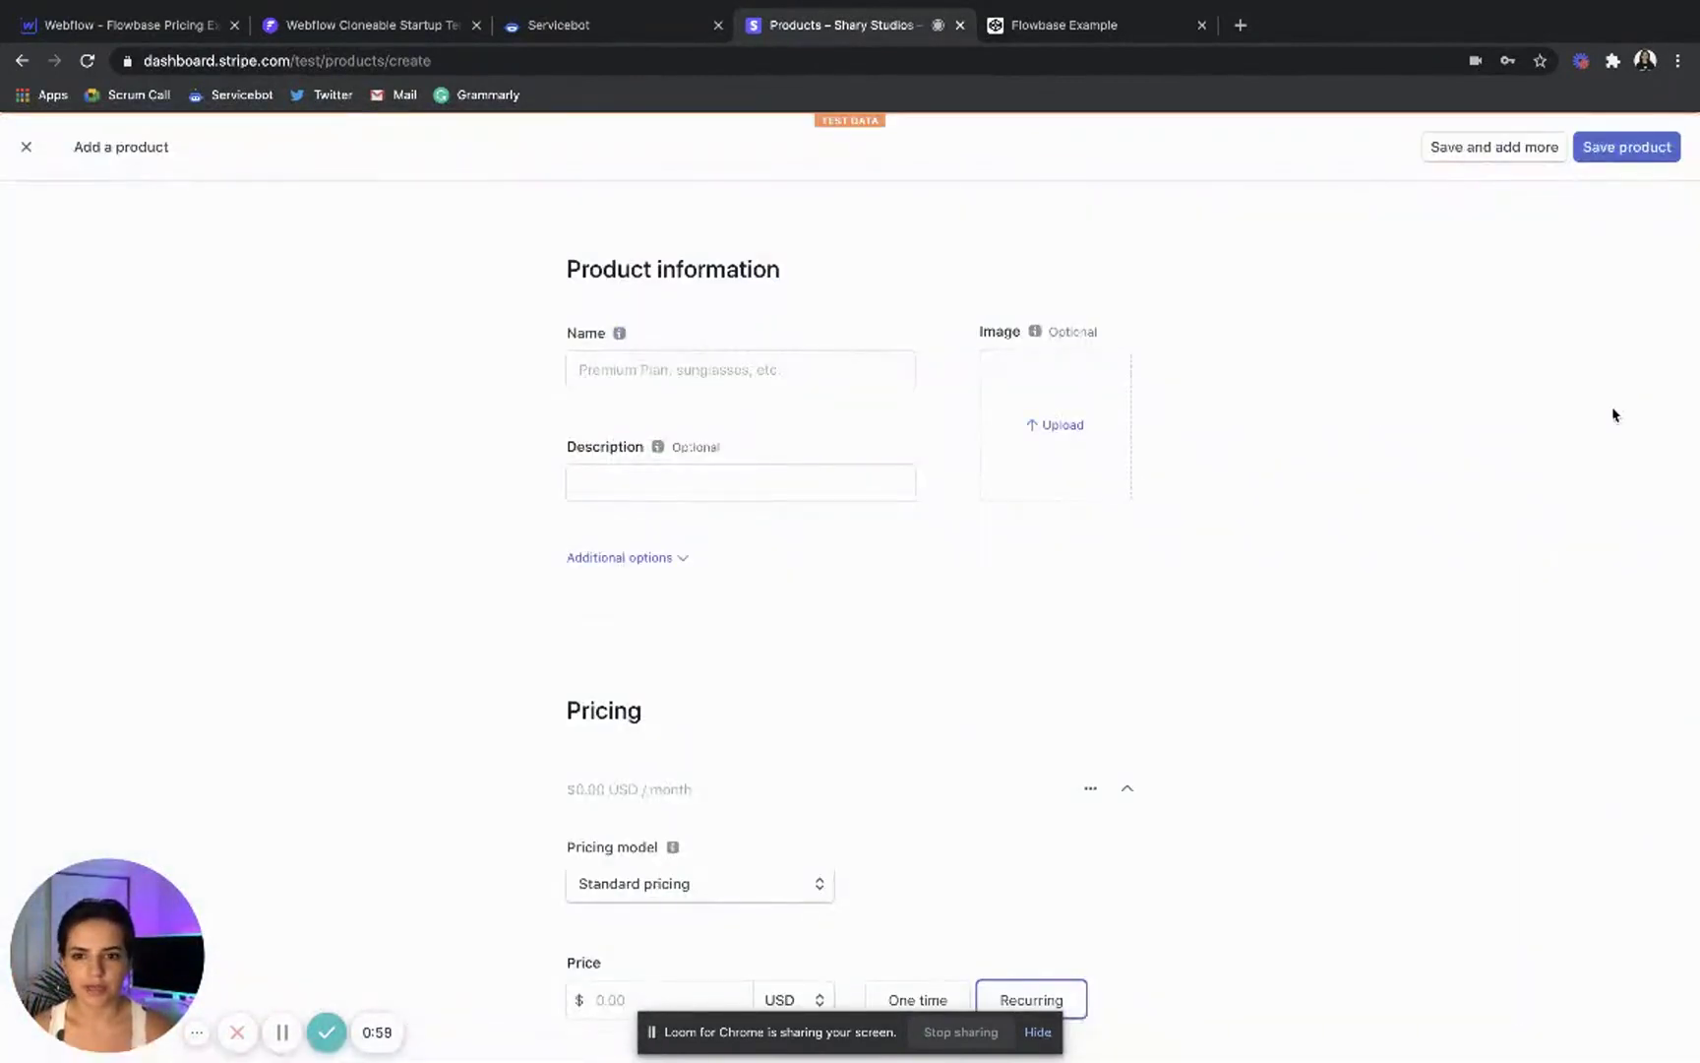
click(619, 367)
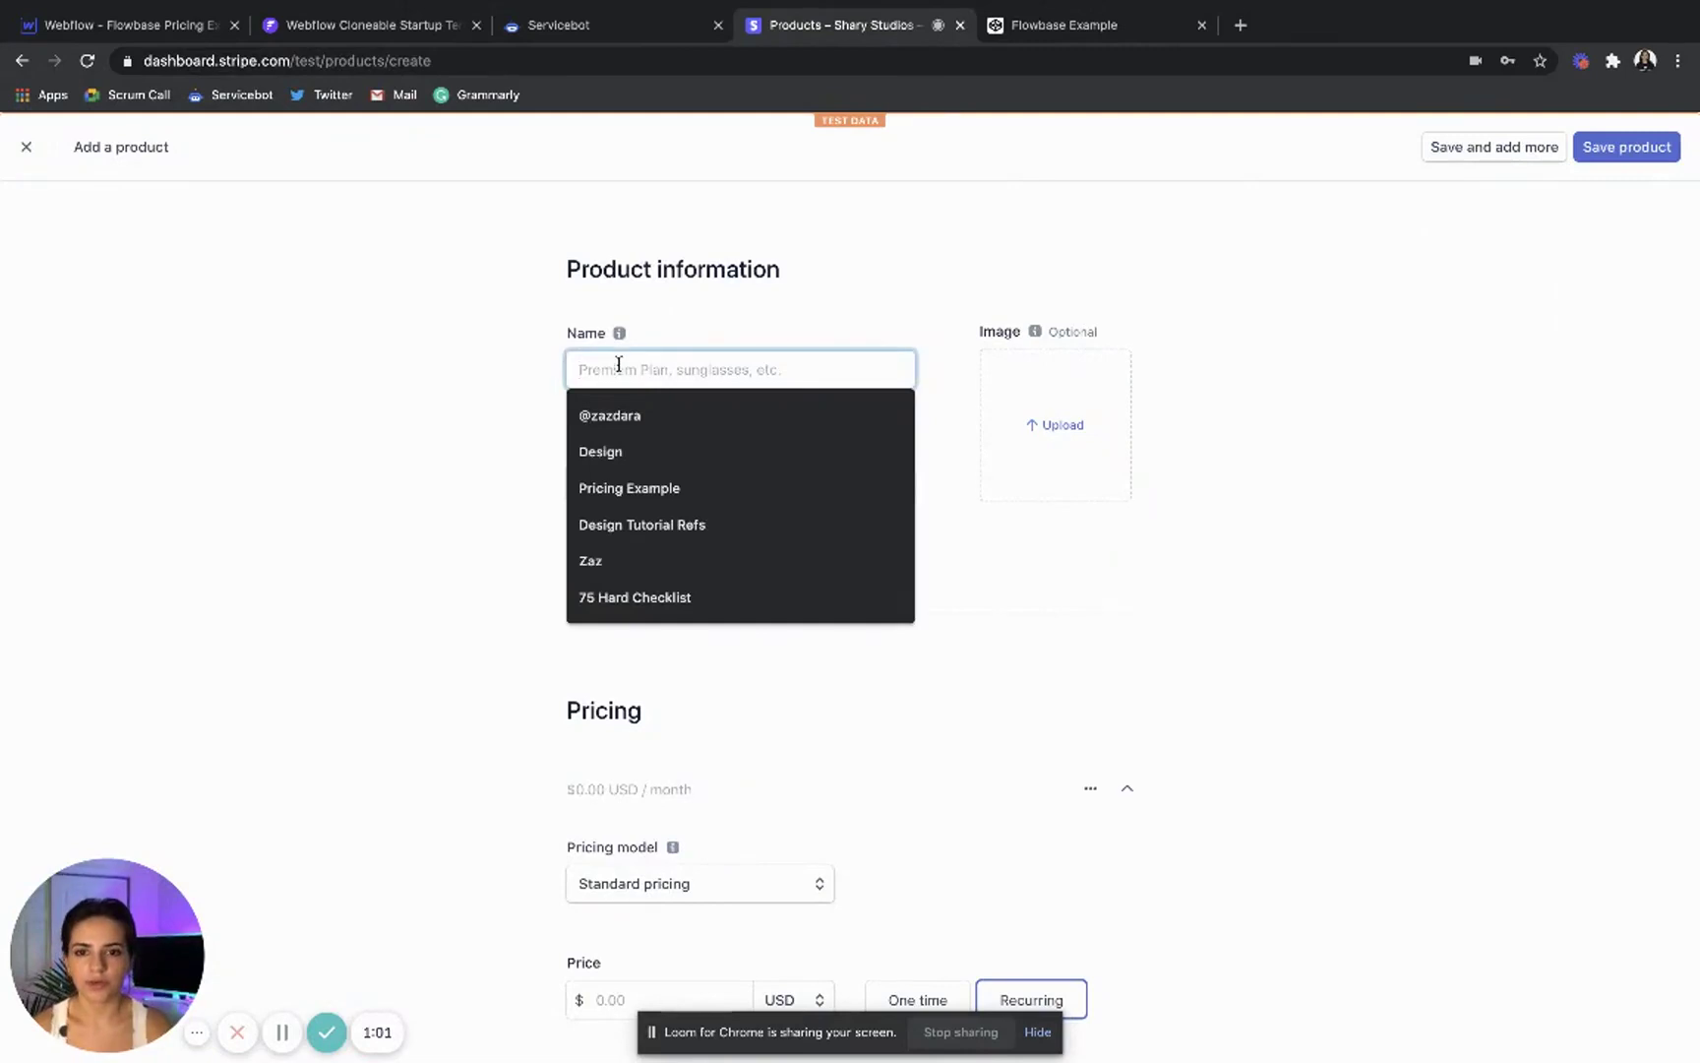
text(Basic)
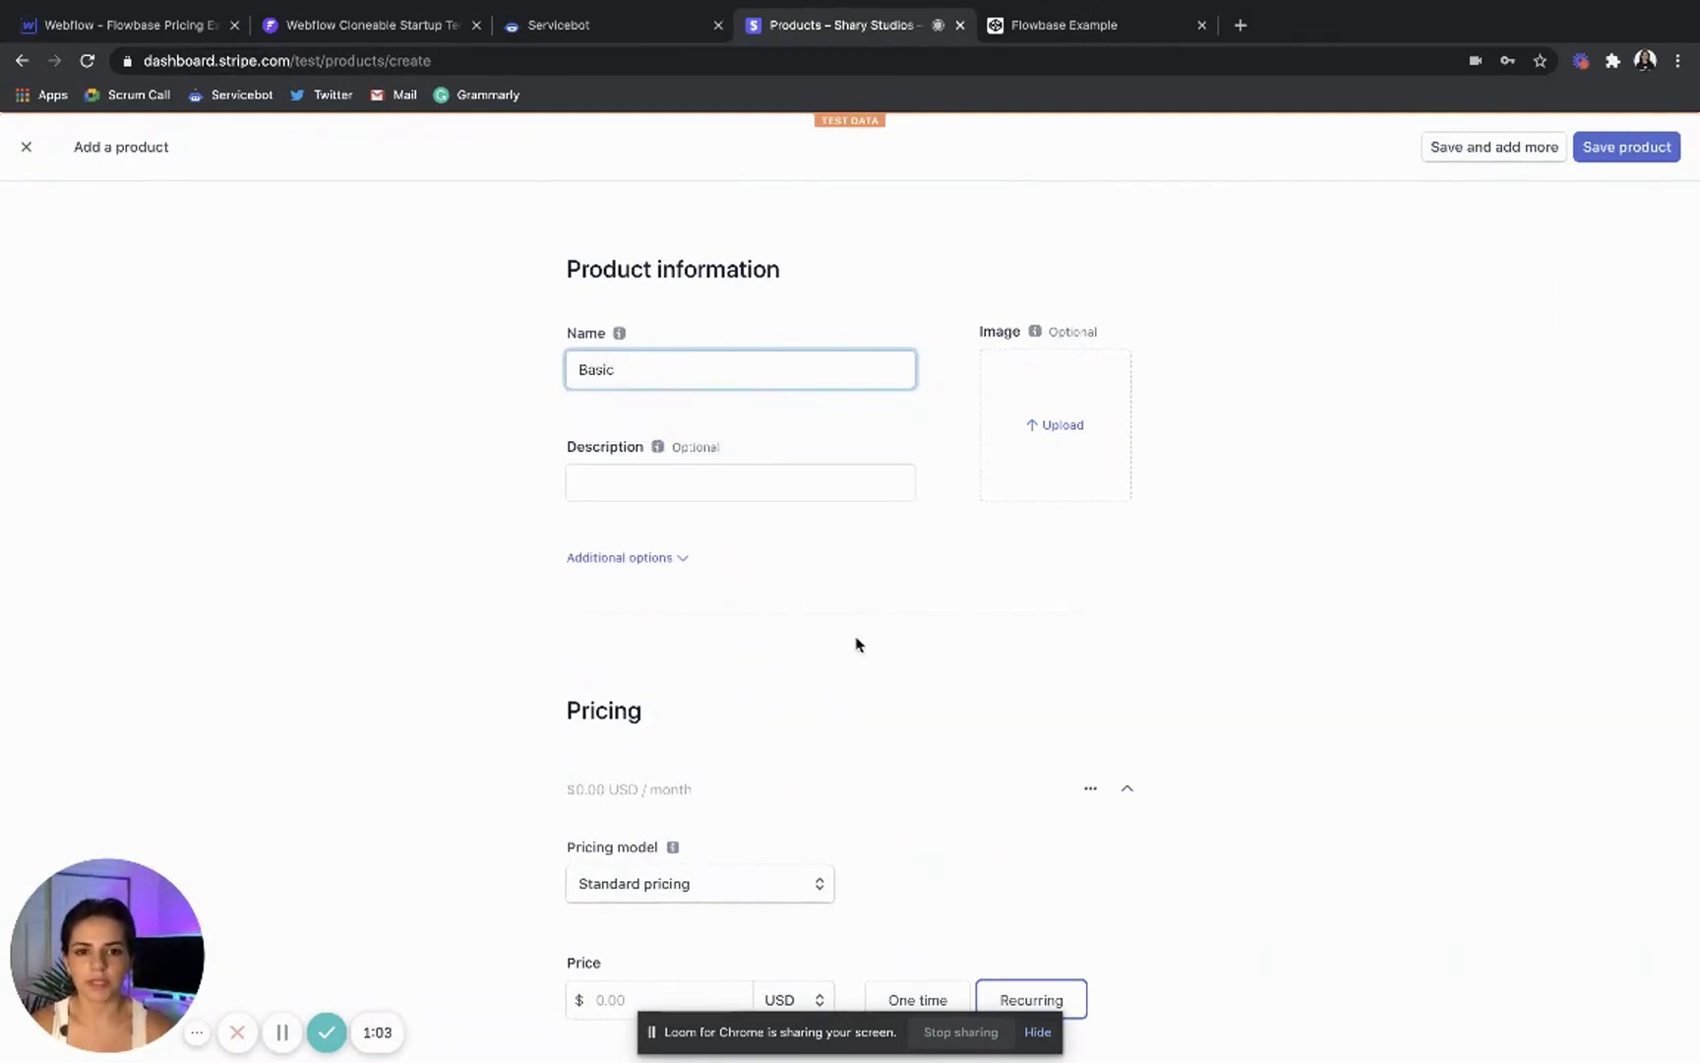
- Add a metadata entry to the Basic product with key sb_service and value Demo 3
scroll(856, 645, down, 3)
scroll(660, 364, up, 1)
click(649, 368)
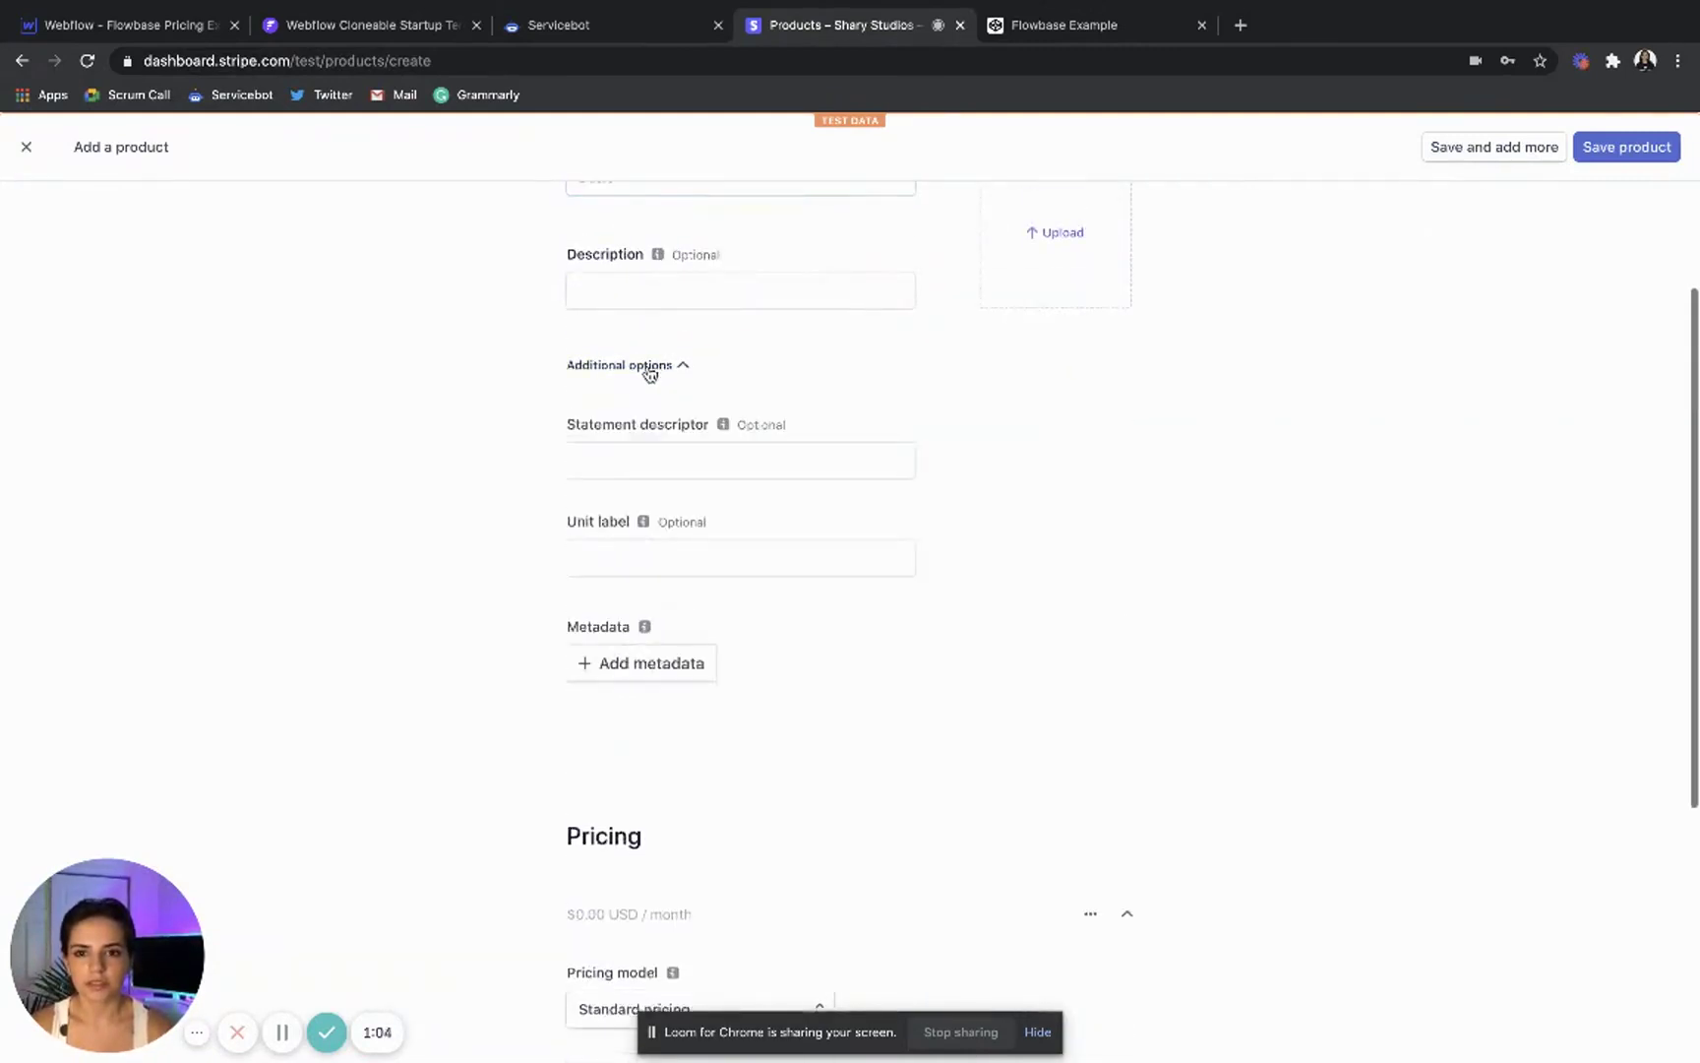
click(629, 681)
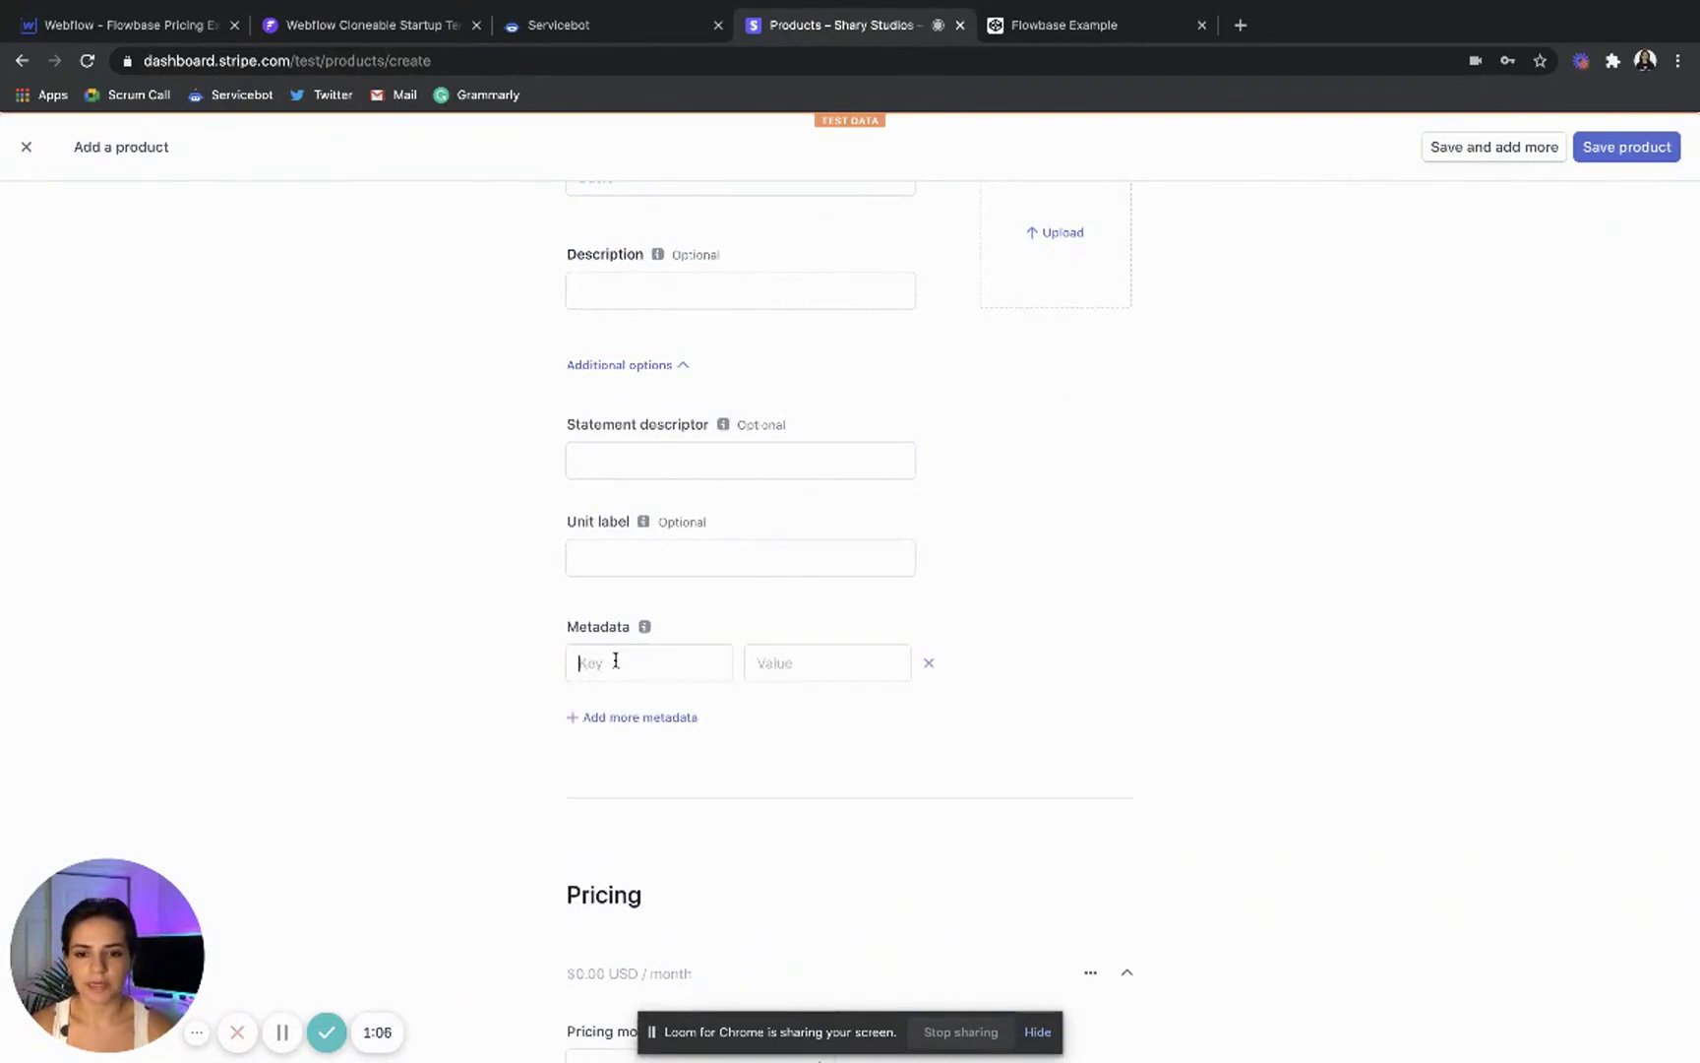
click(615, 661)
click(618, 705)
click(851, 662)
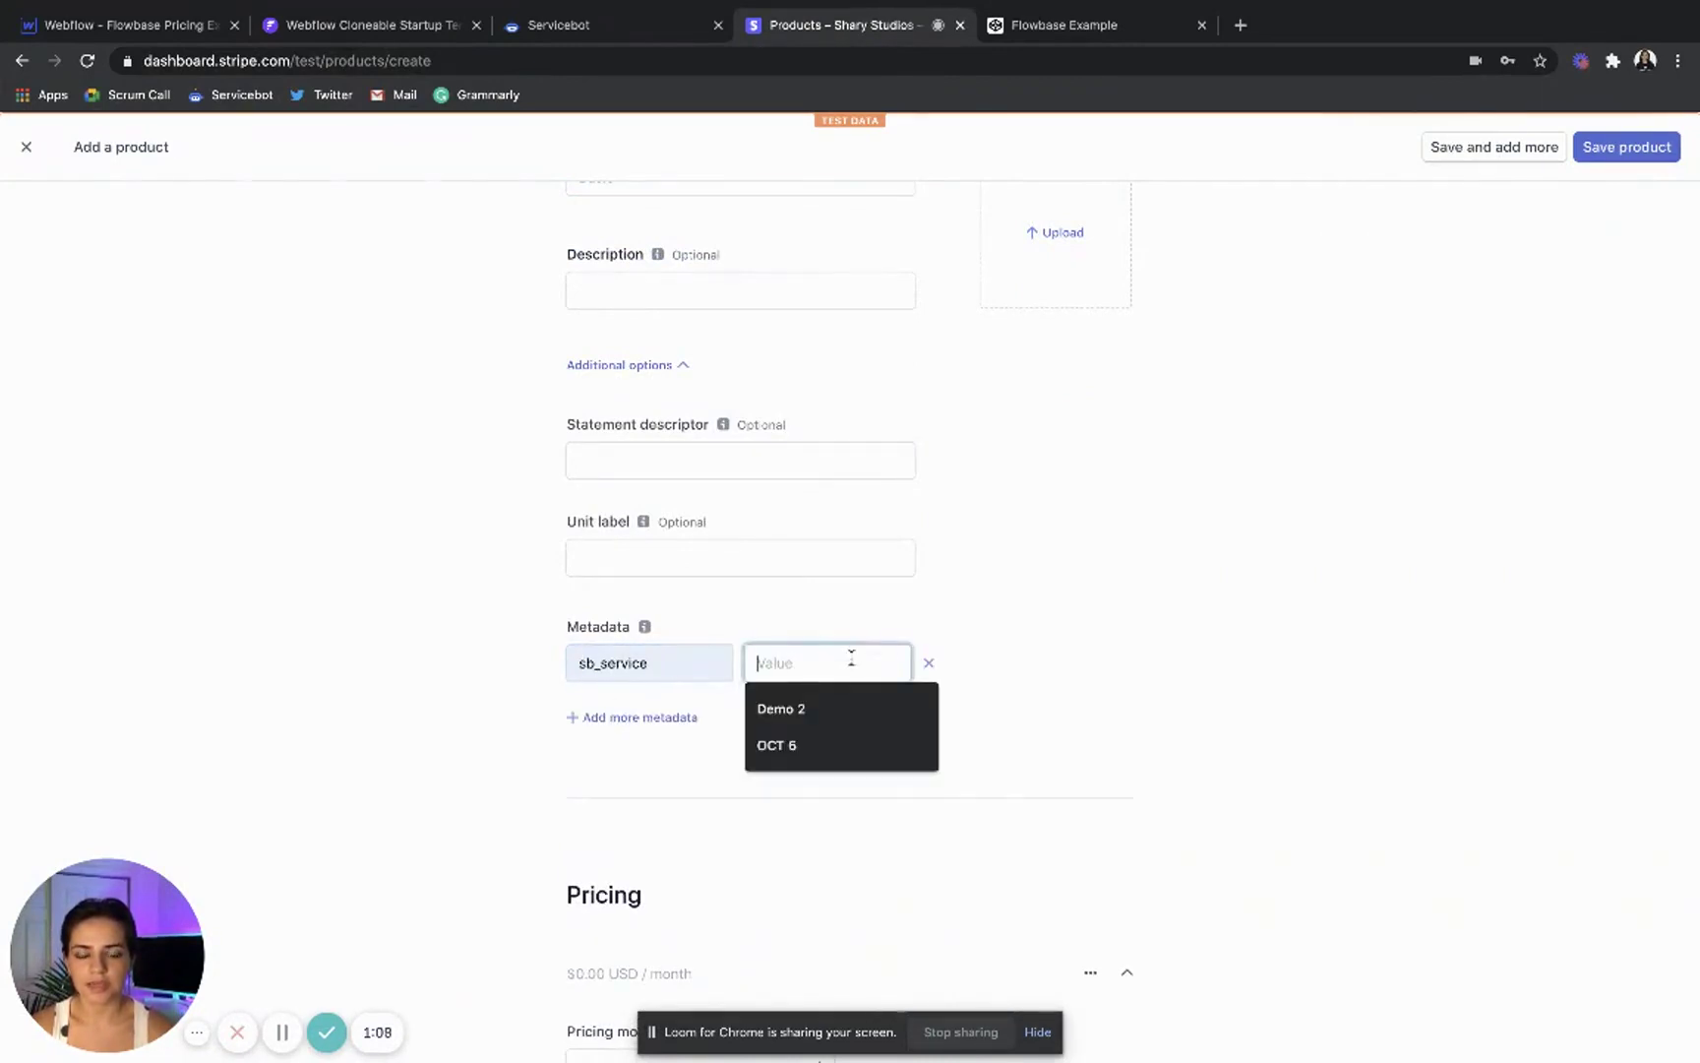
text(Demo )
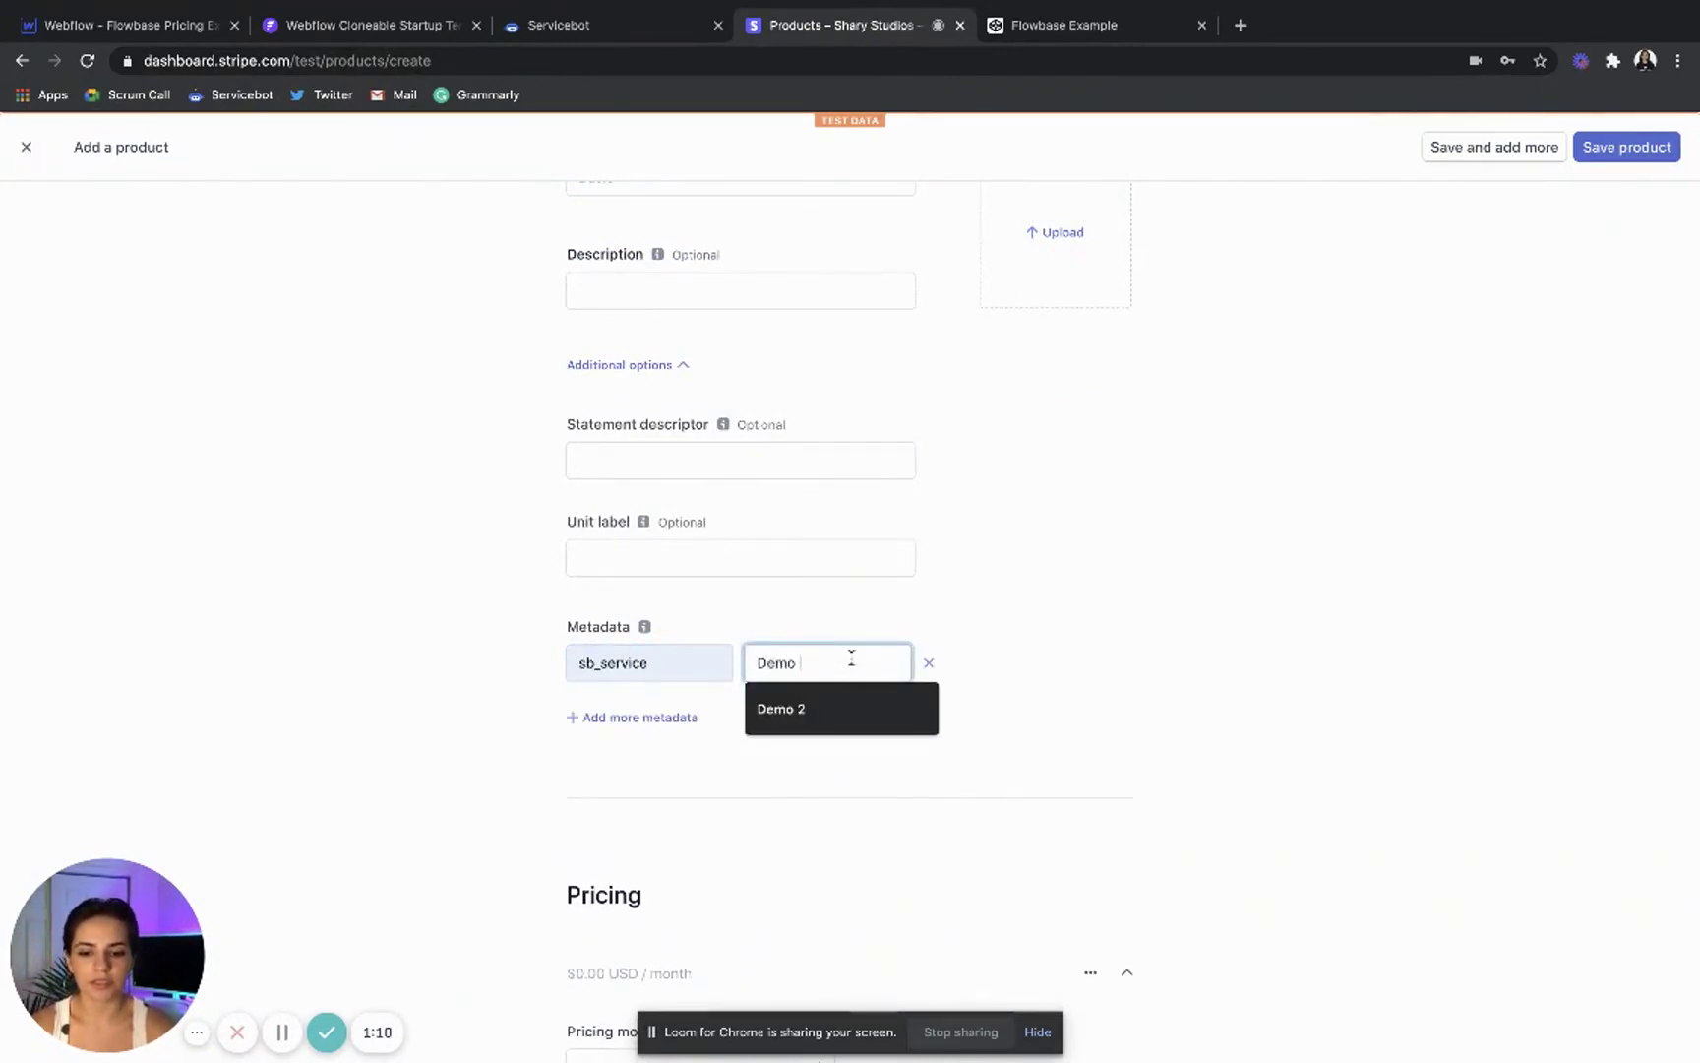
text(3)
- Add a second metadata entry to the Basic product with key sb_tier and value Basic
click(626, 717)
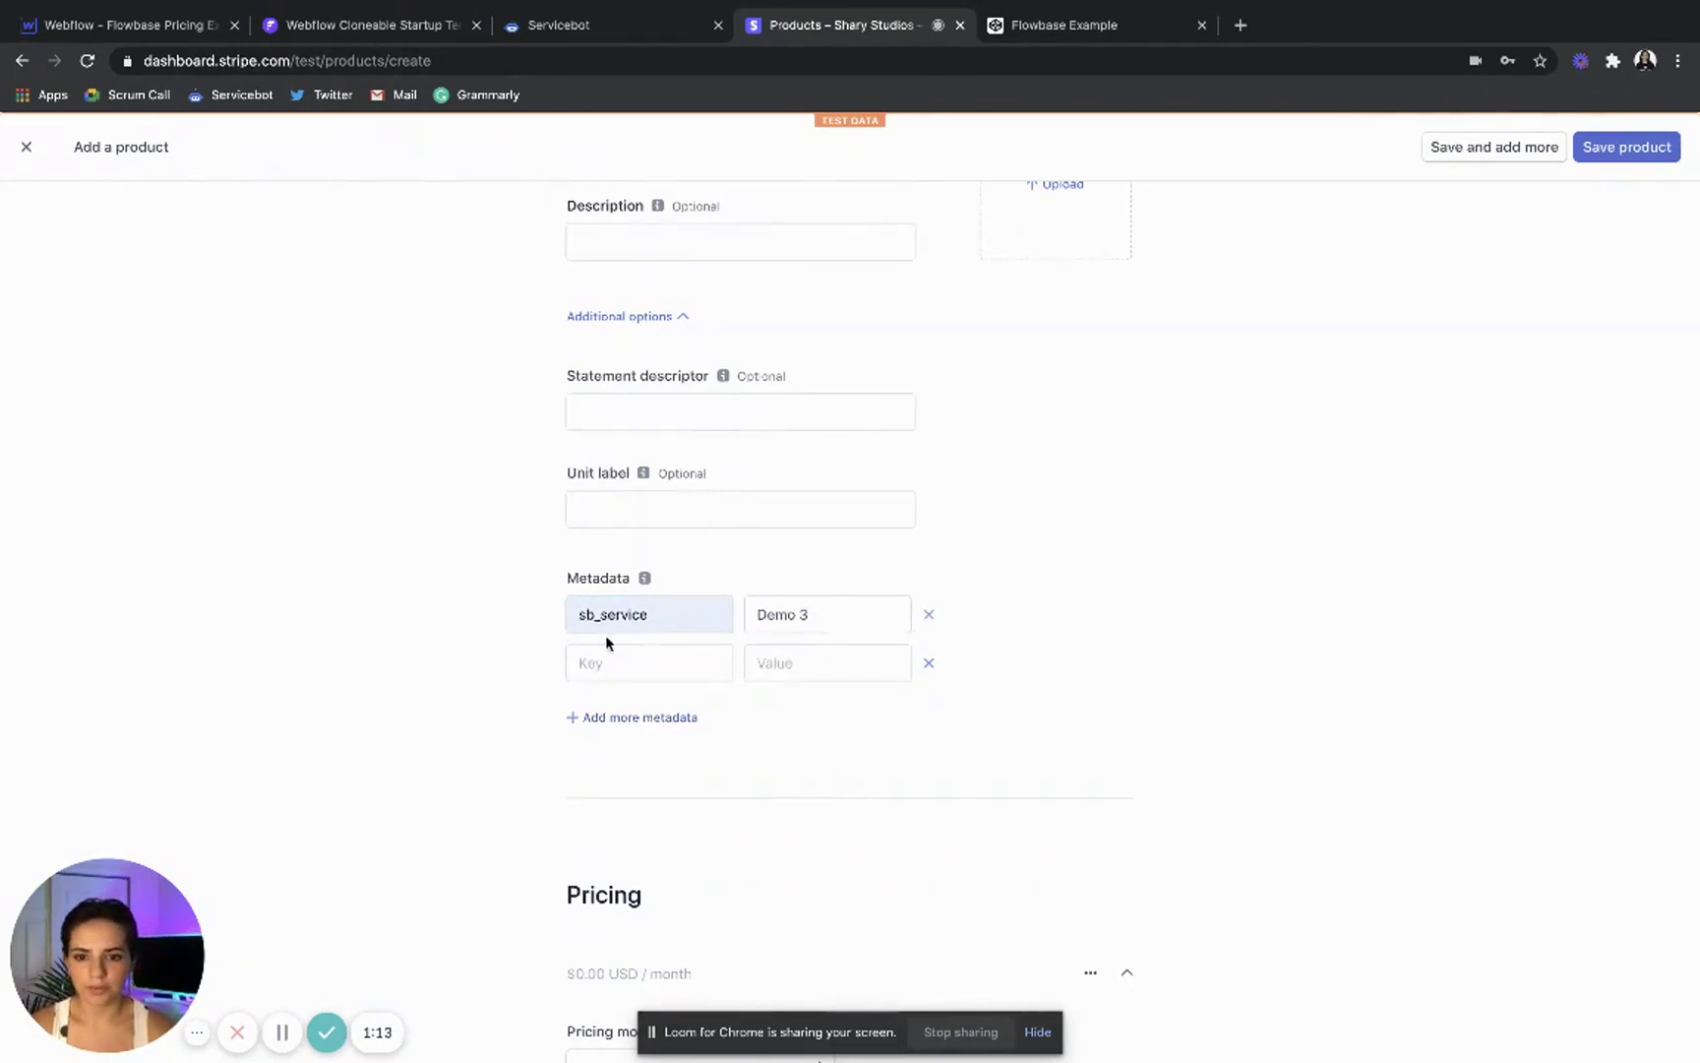
click(604, 655)
click(608, 726)
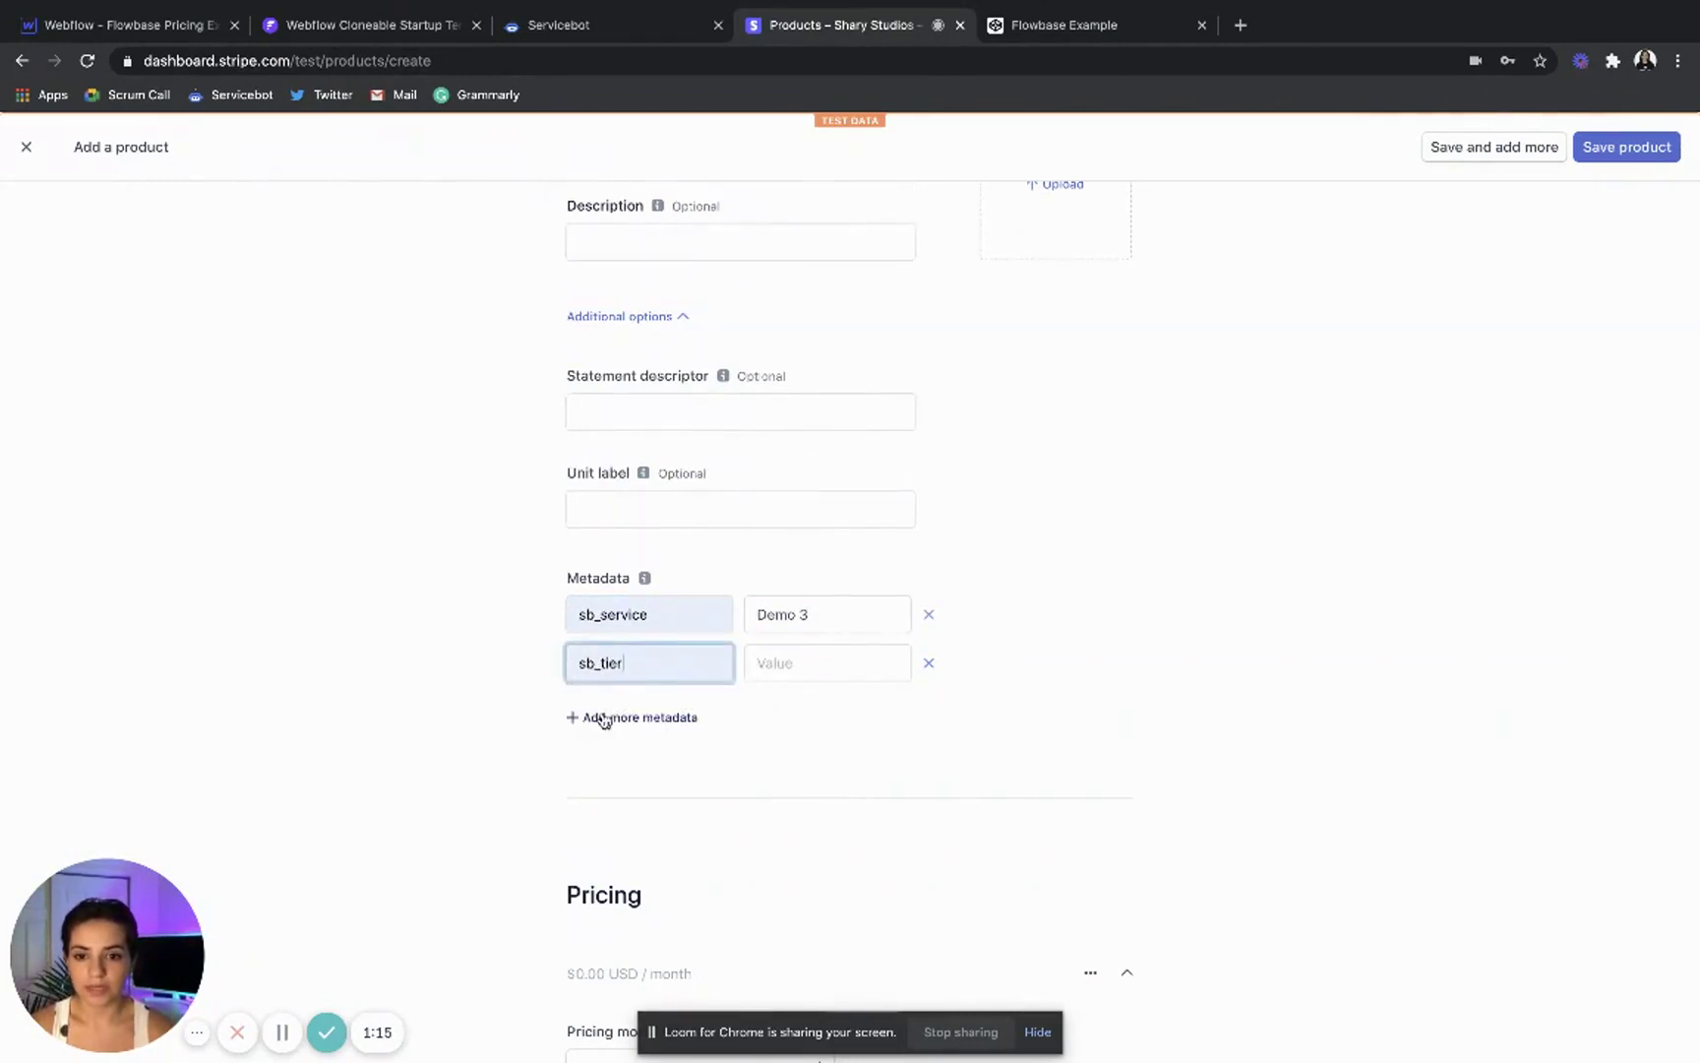
click(805, 668)
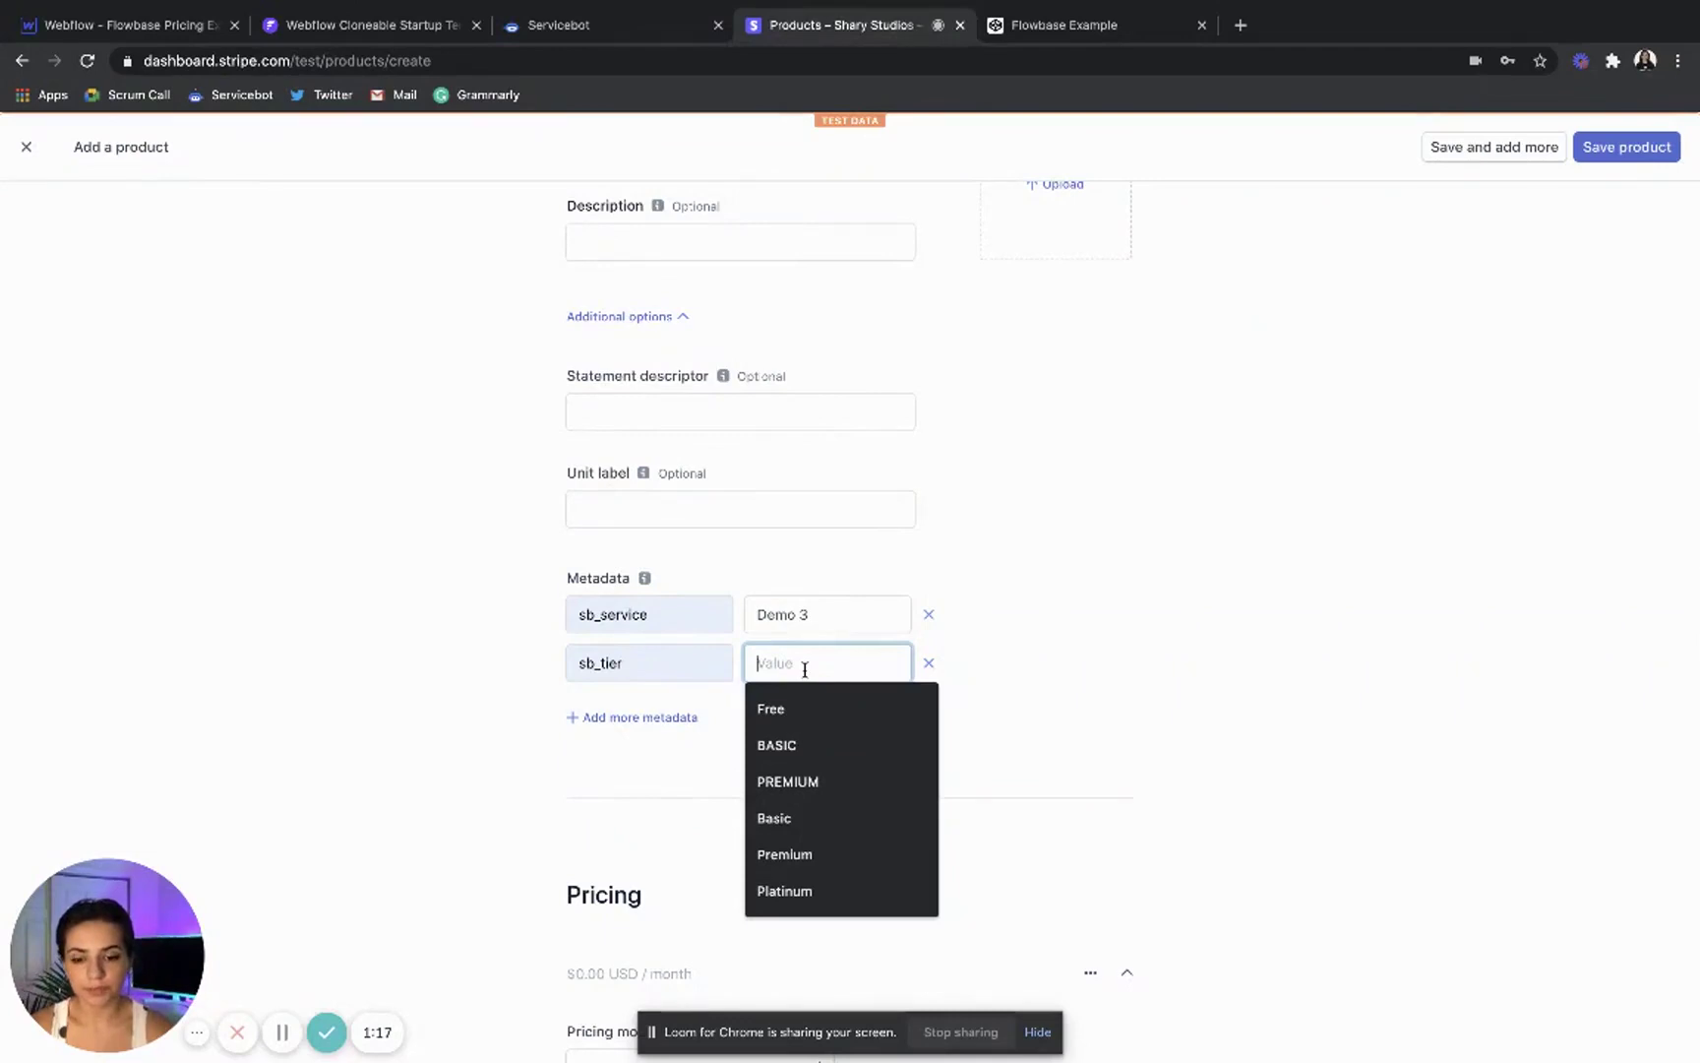
text(Basic)
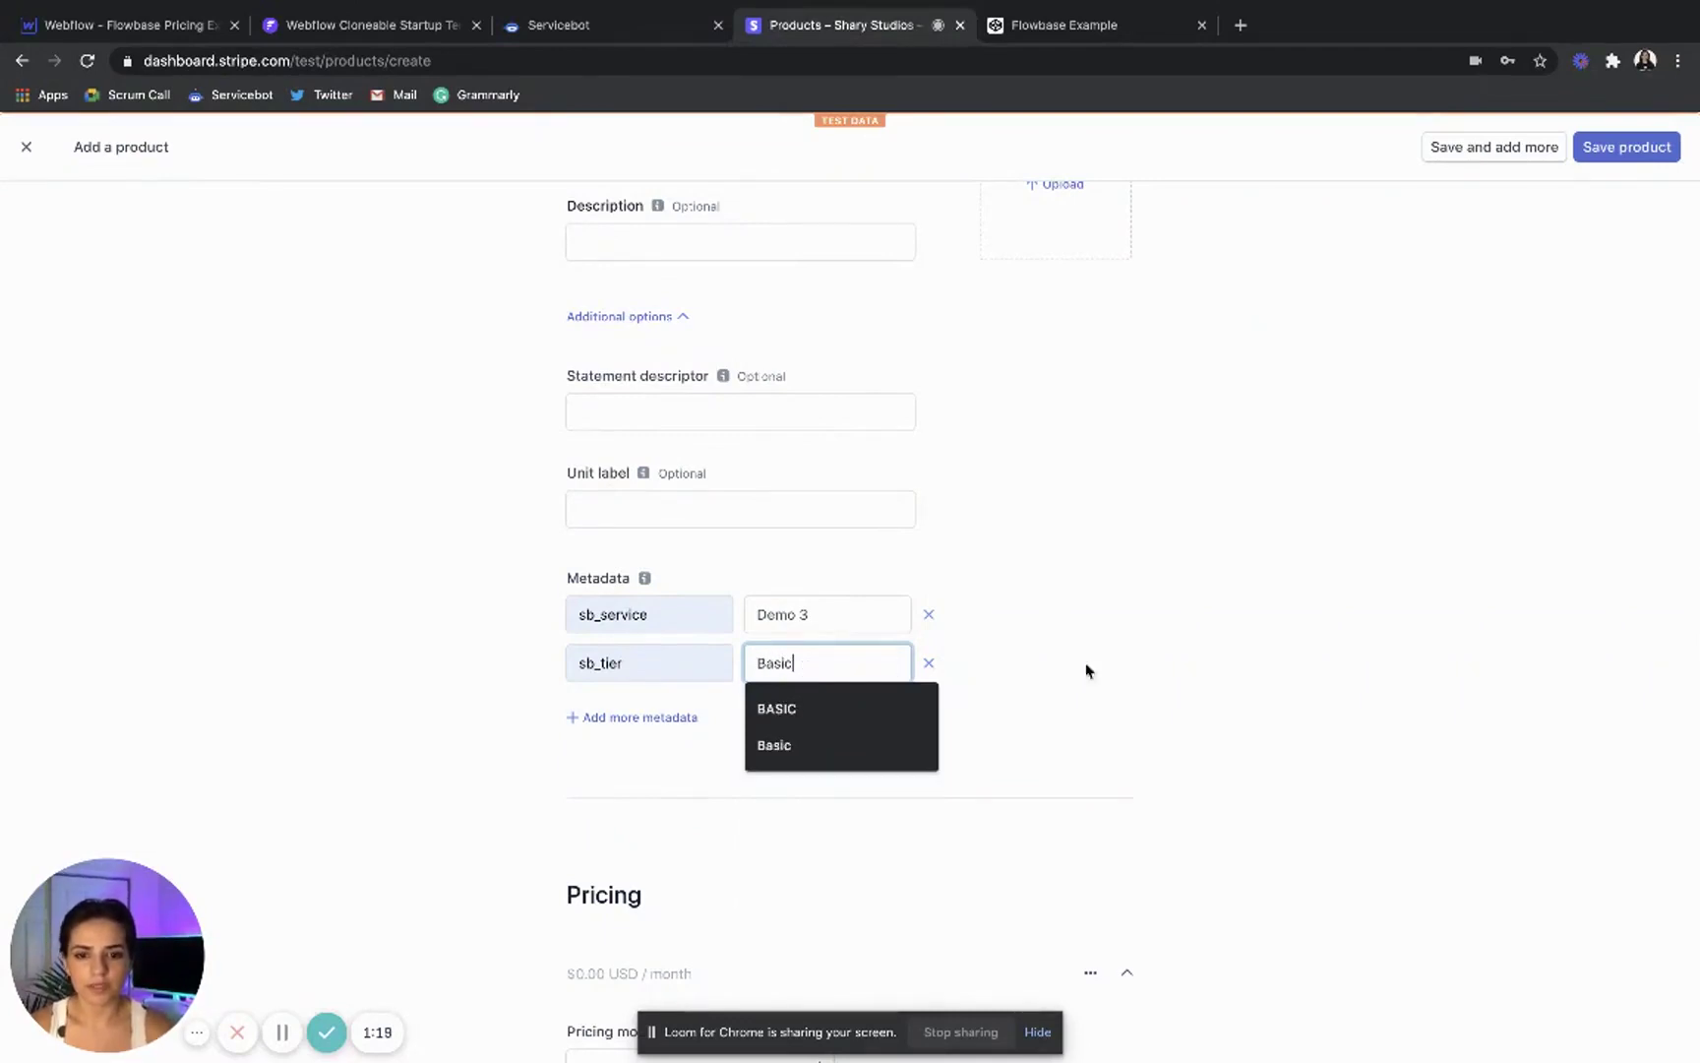
click(1114, 672)
- Set the Basic product's price to 10.00 USD and save the product
scroll(1116, 673, down, 5)
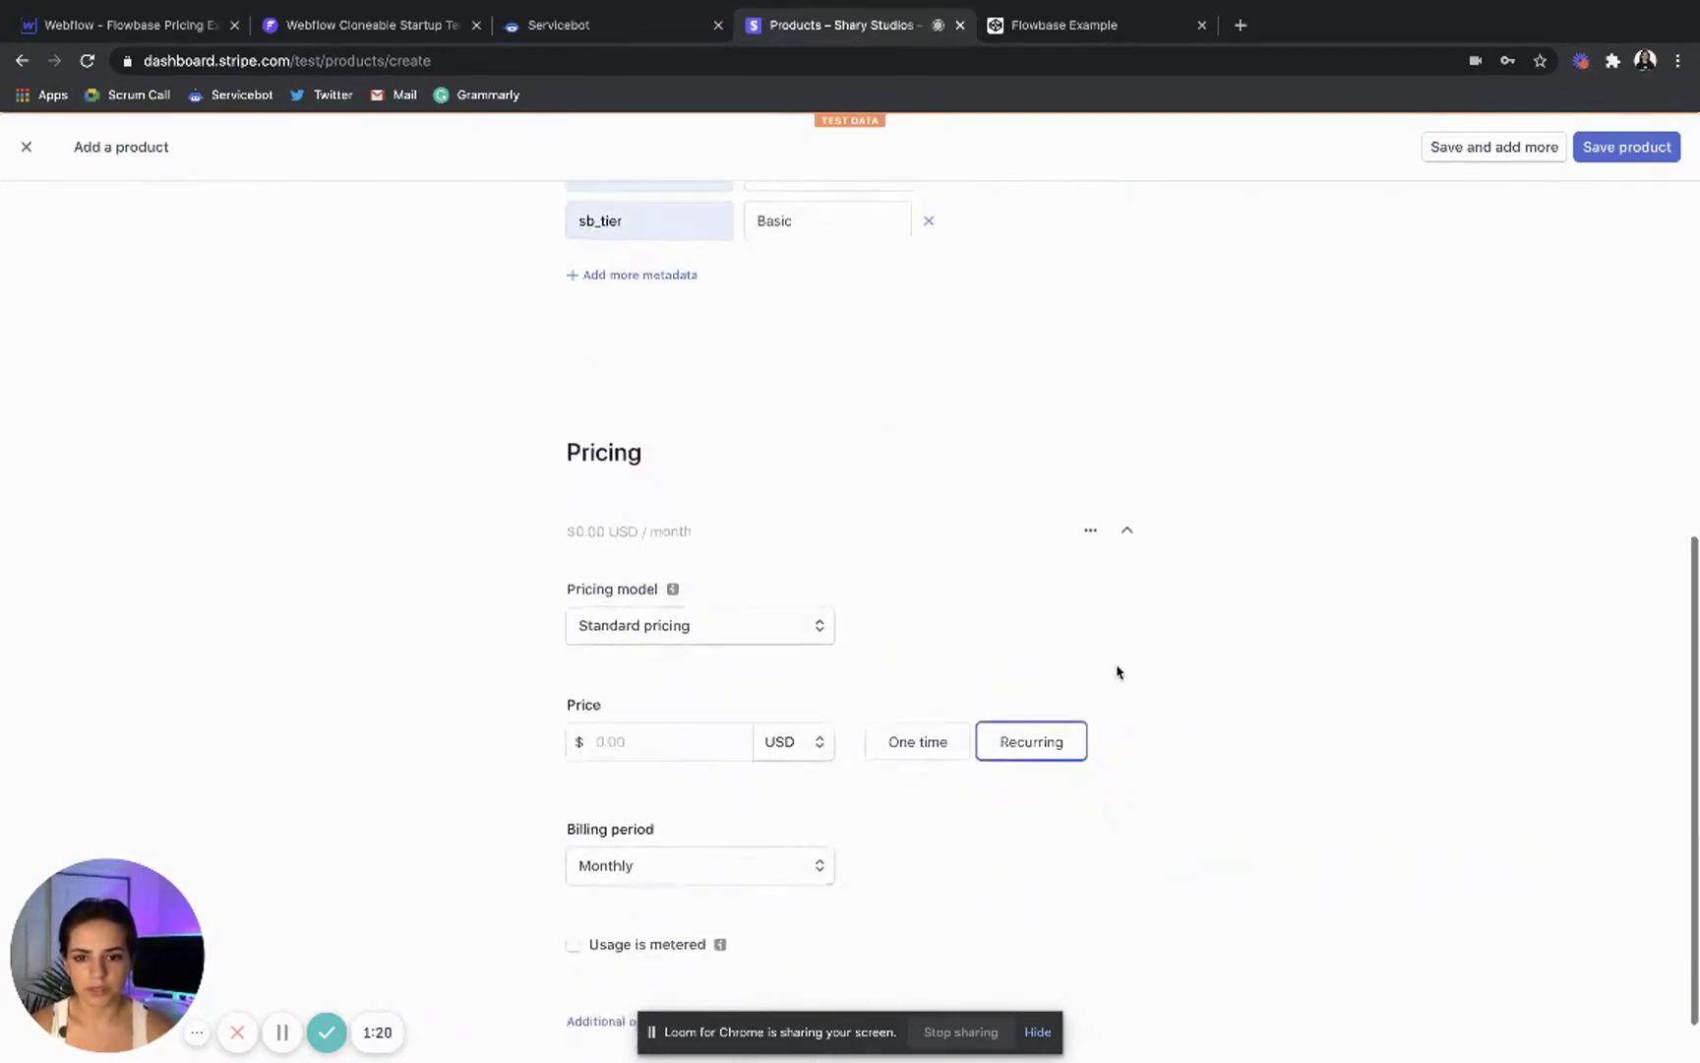
click(613, 692)
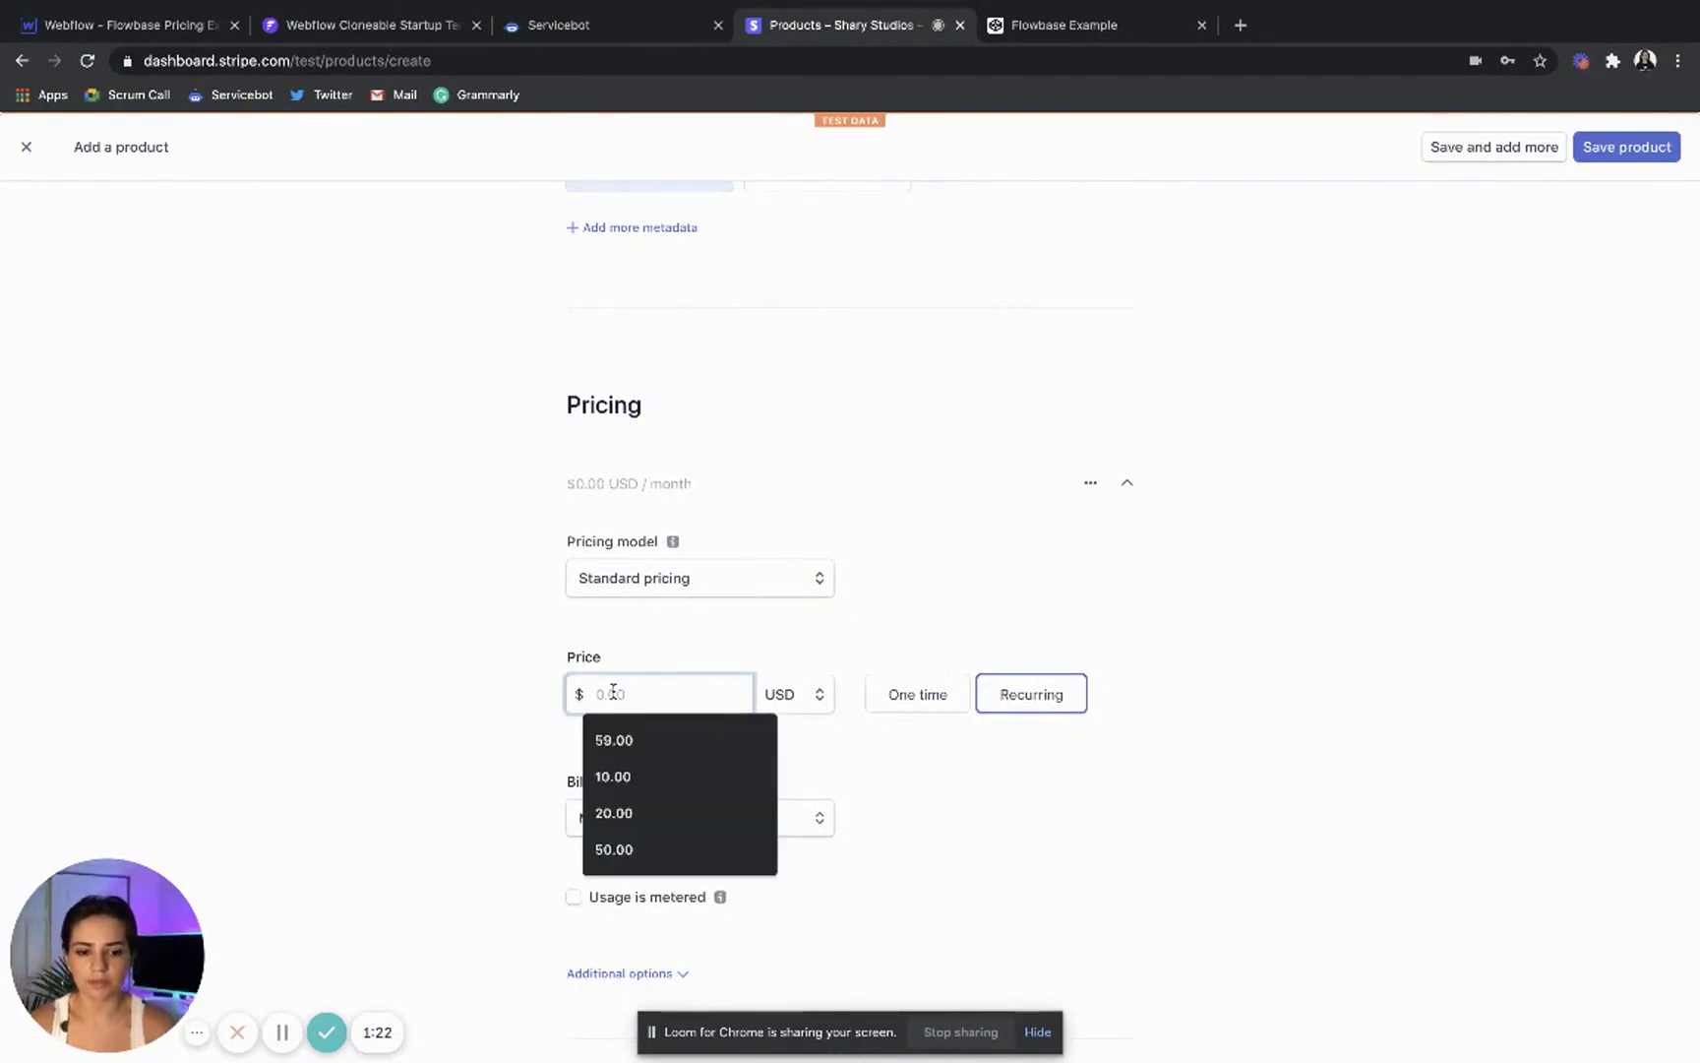
text(10.00)
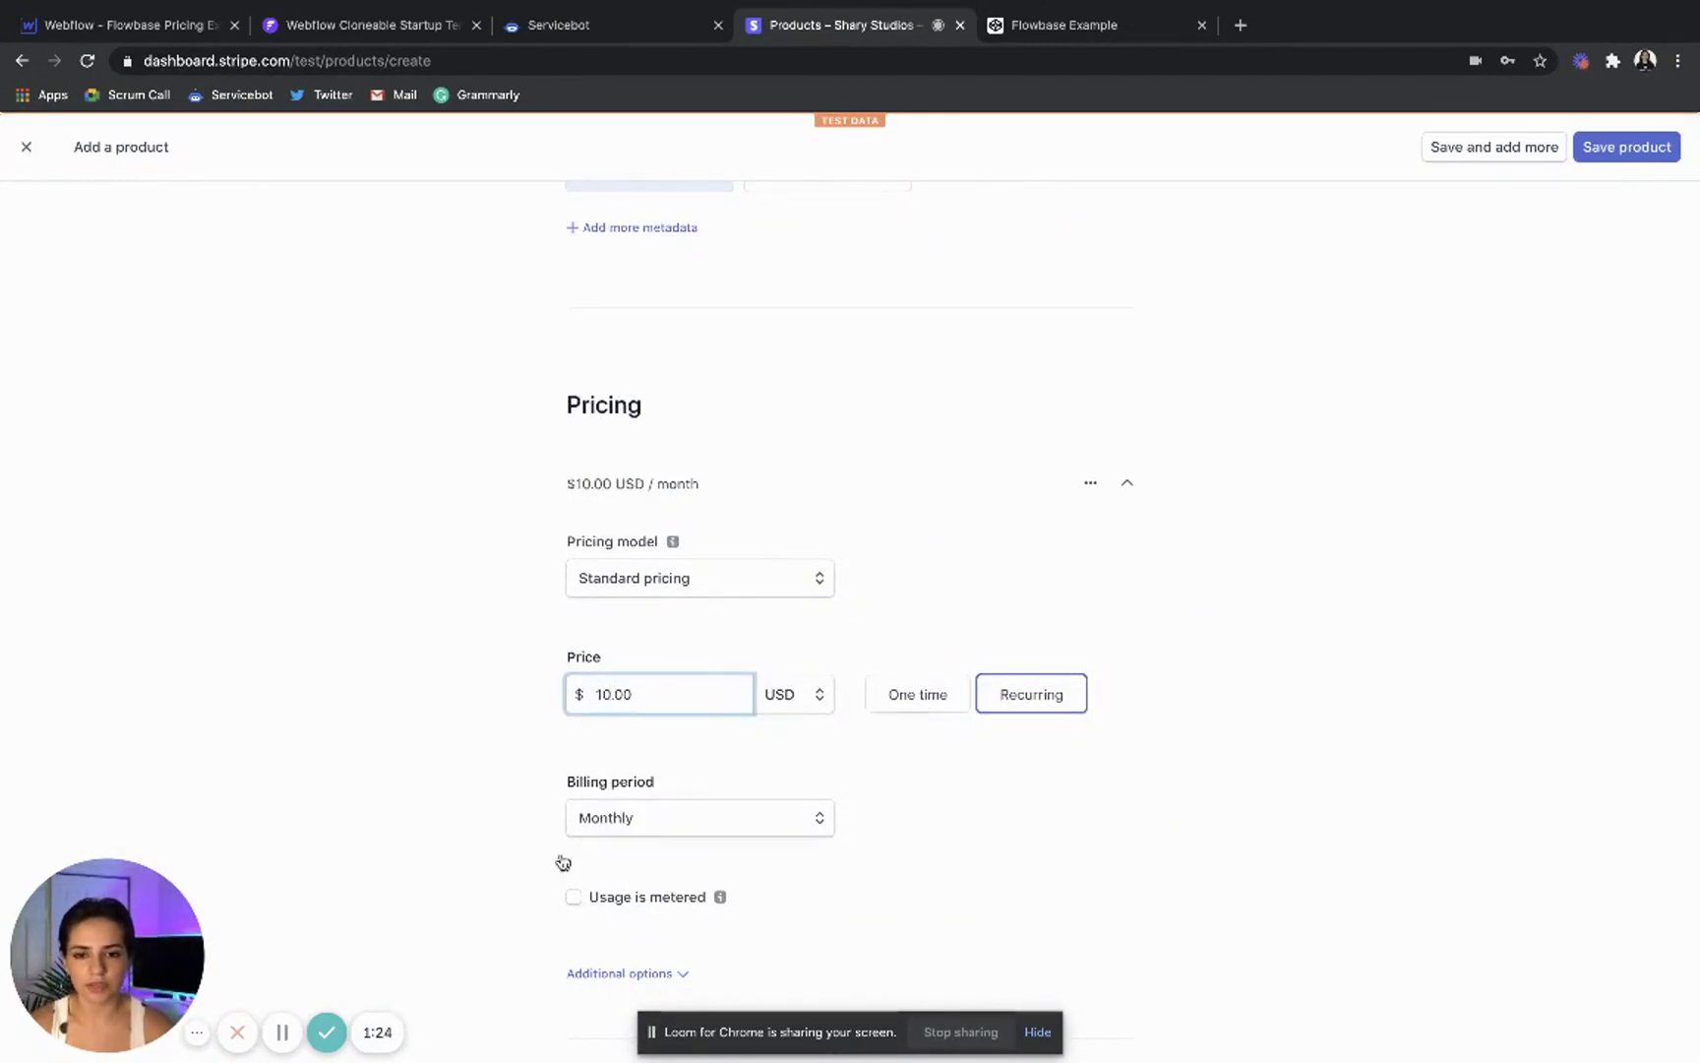
scroll(1227, 368, down, 3)
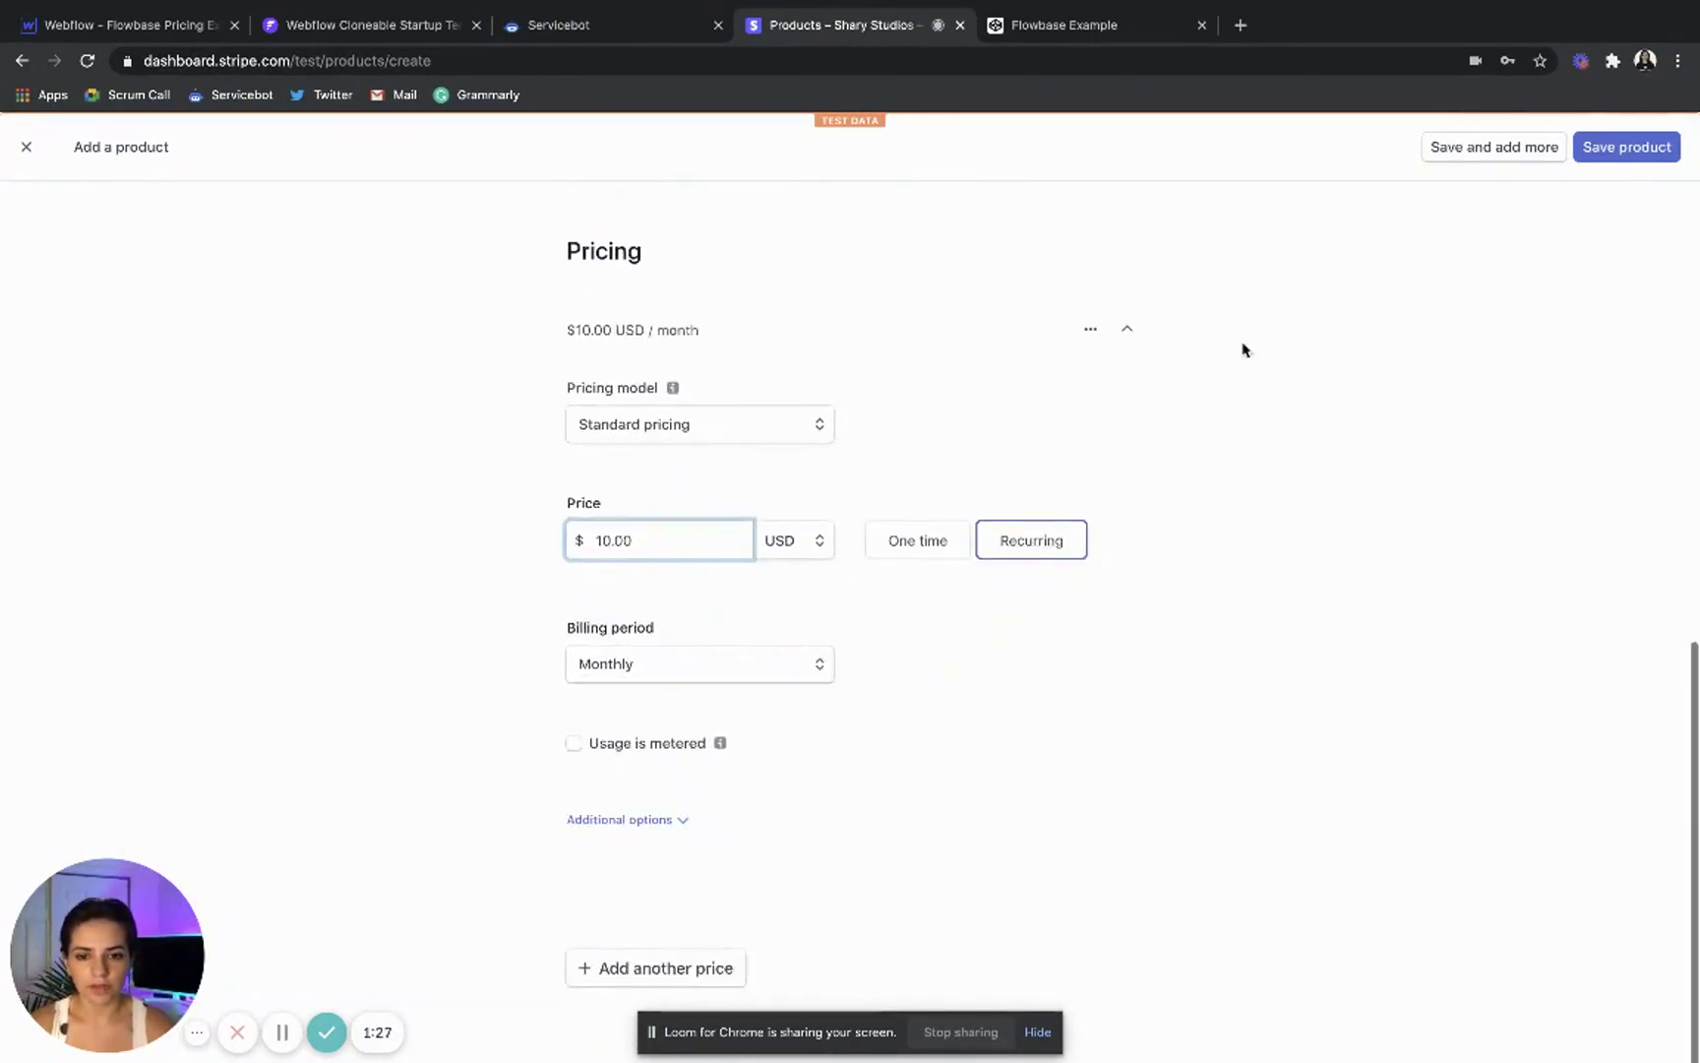
click(1630, 150)
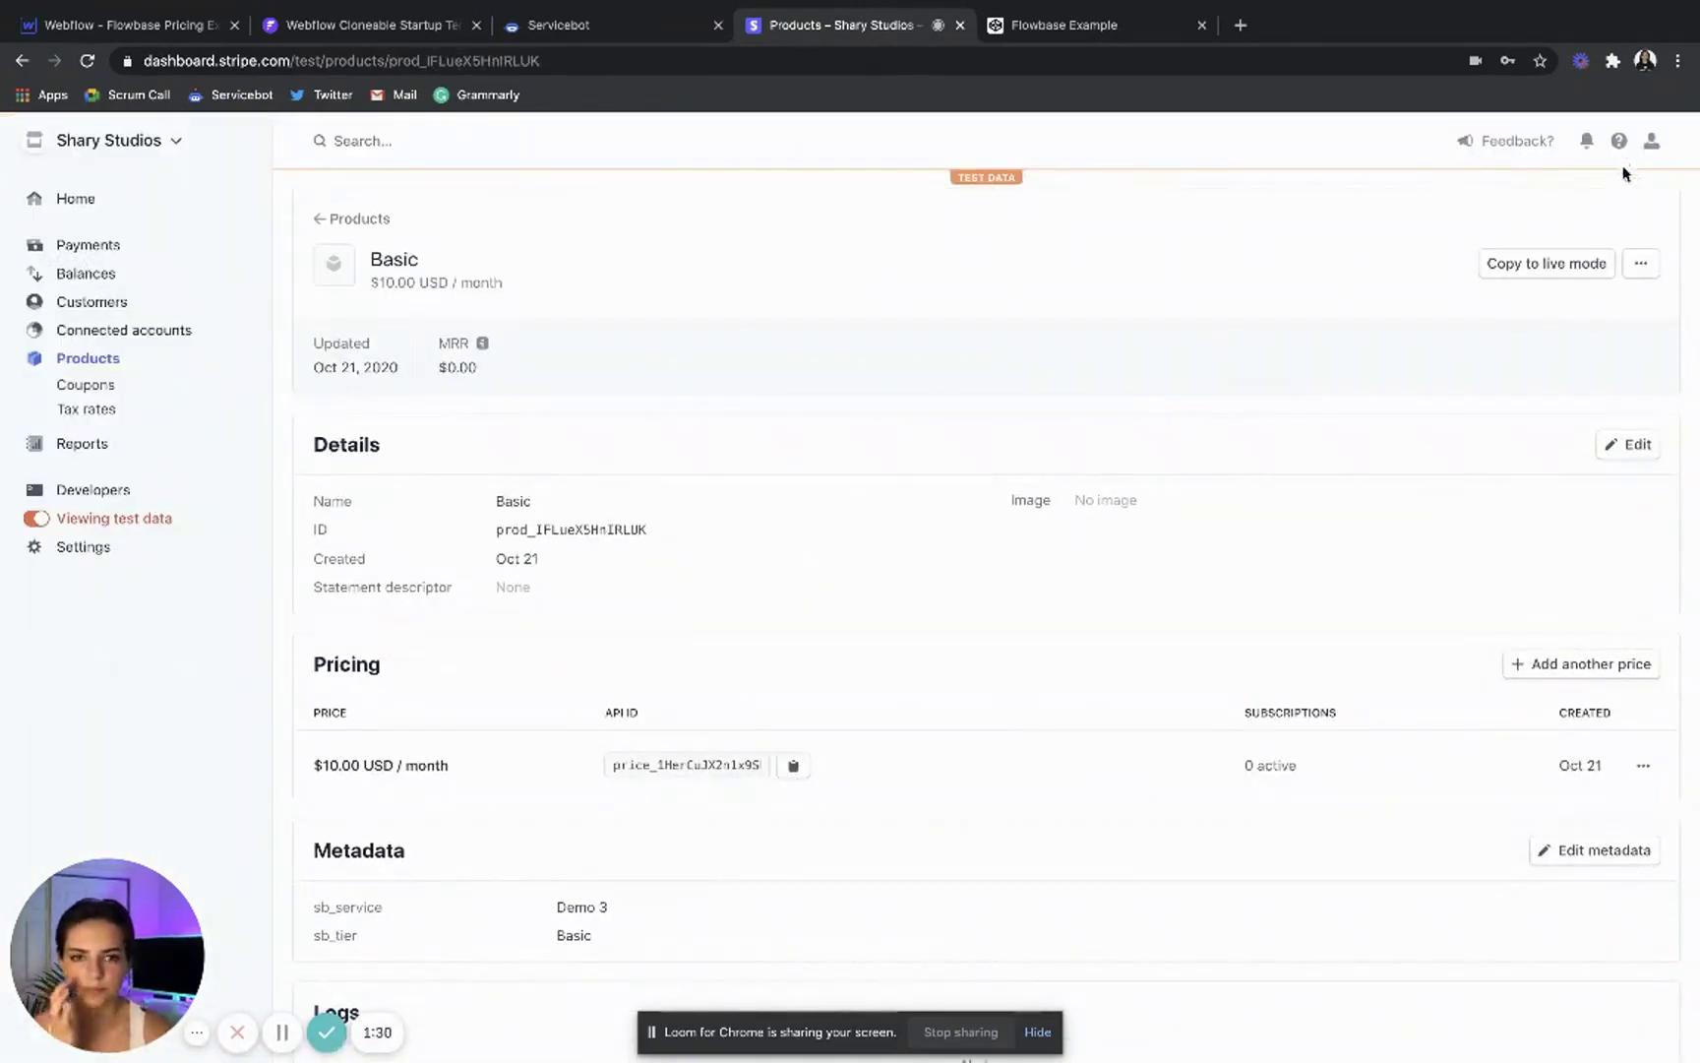
- Return to the product list and start a new product named Premium
click(374, 219)
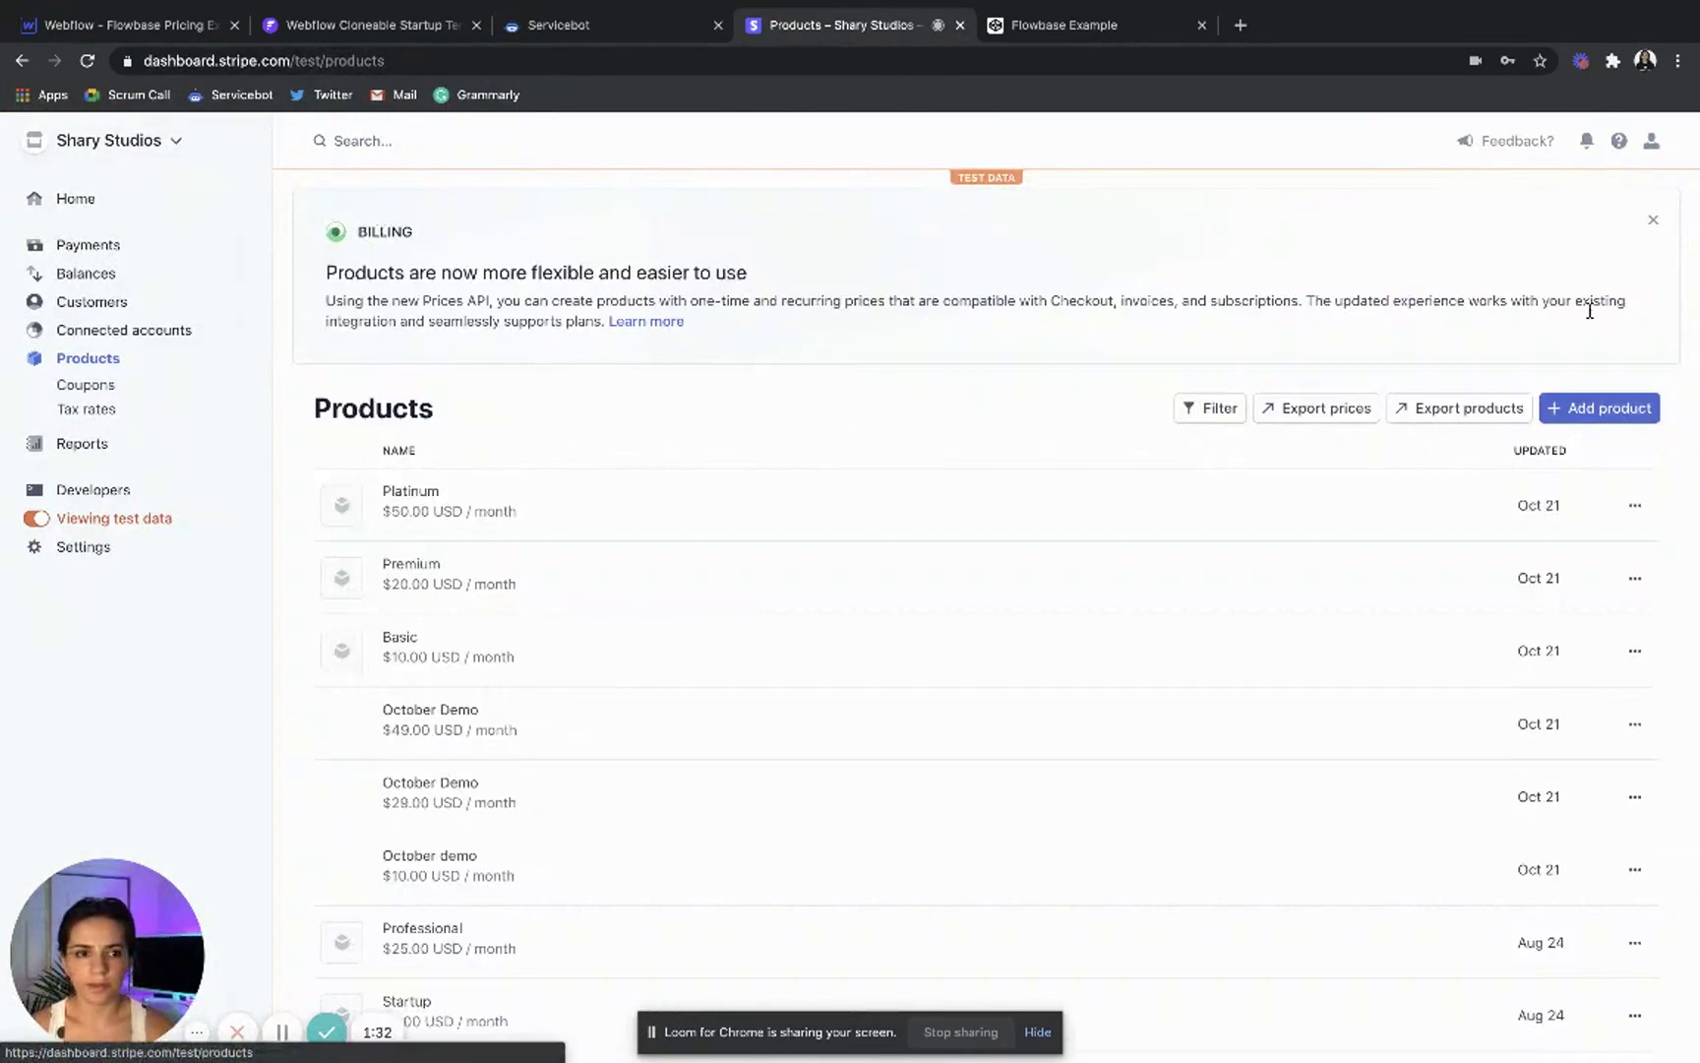
click(1604, 408)
click(712, 361)
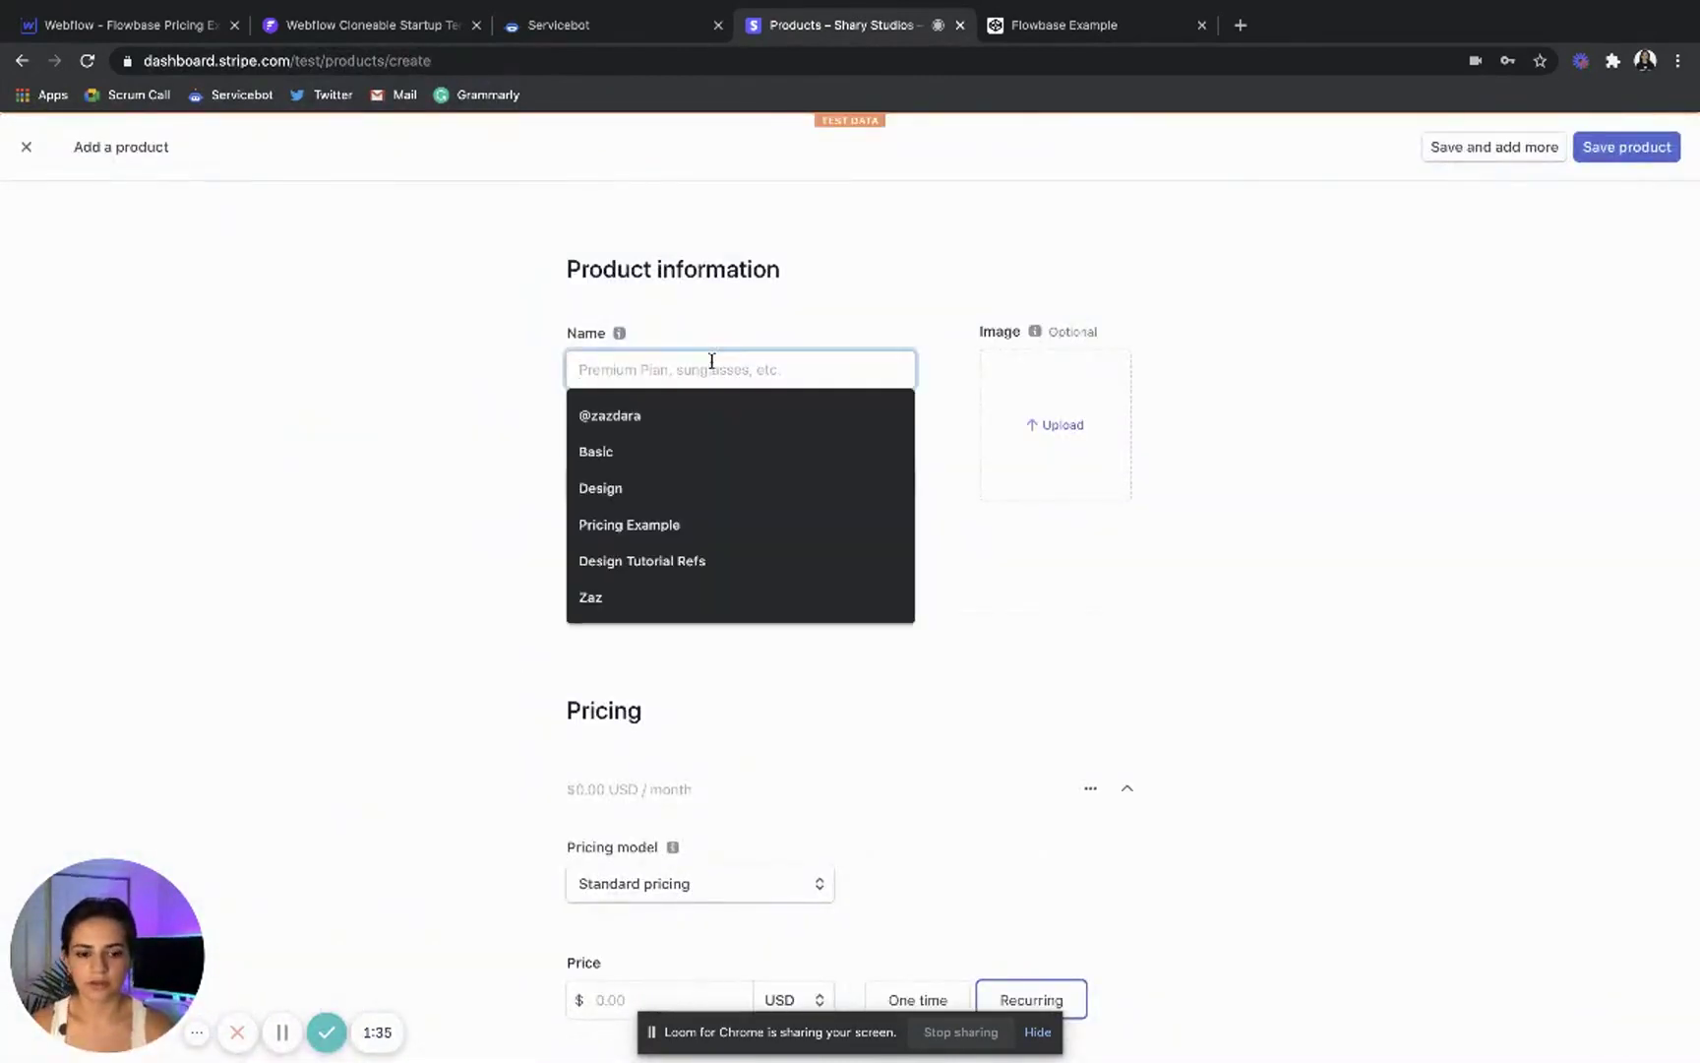
text(Premiu)
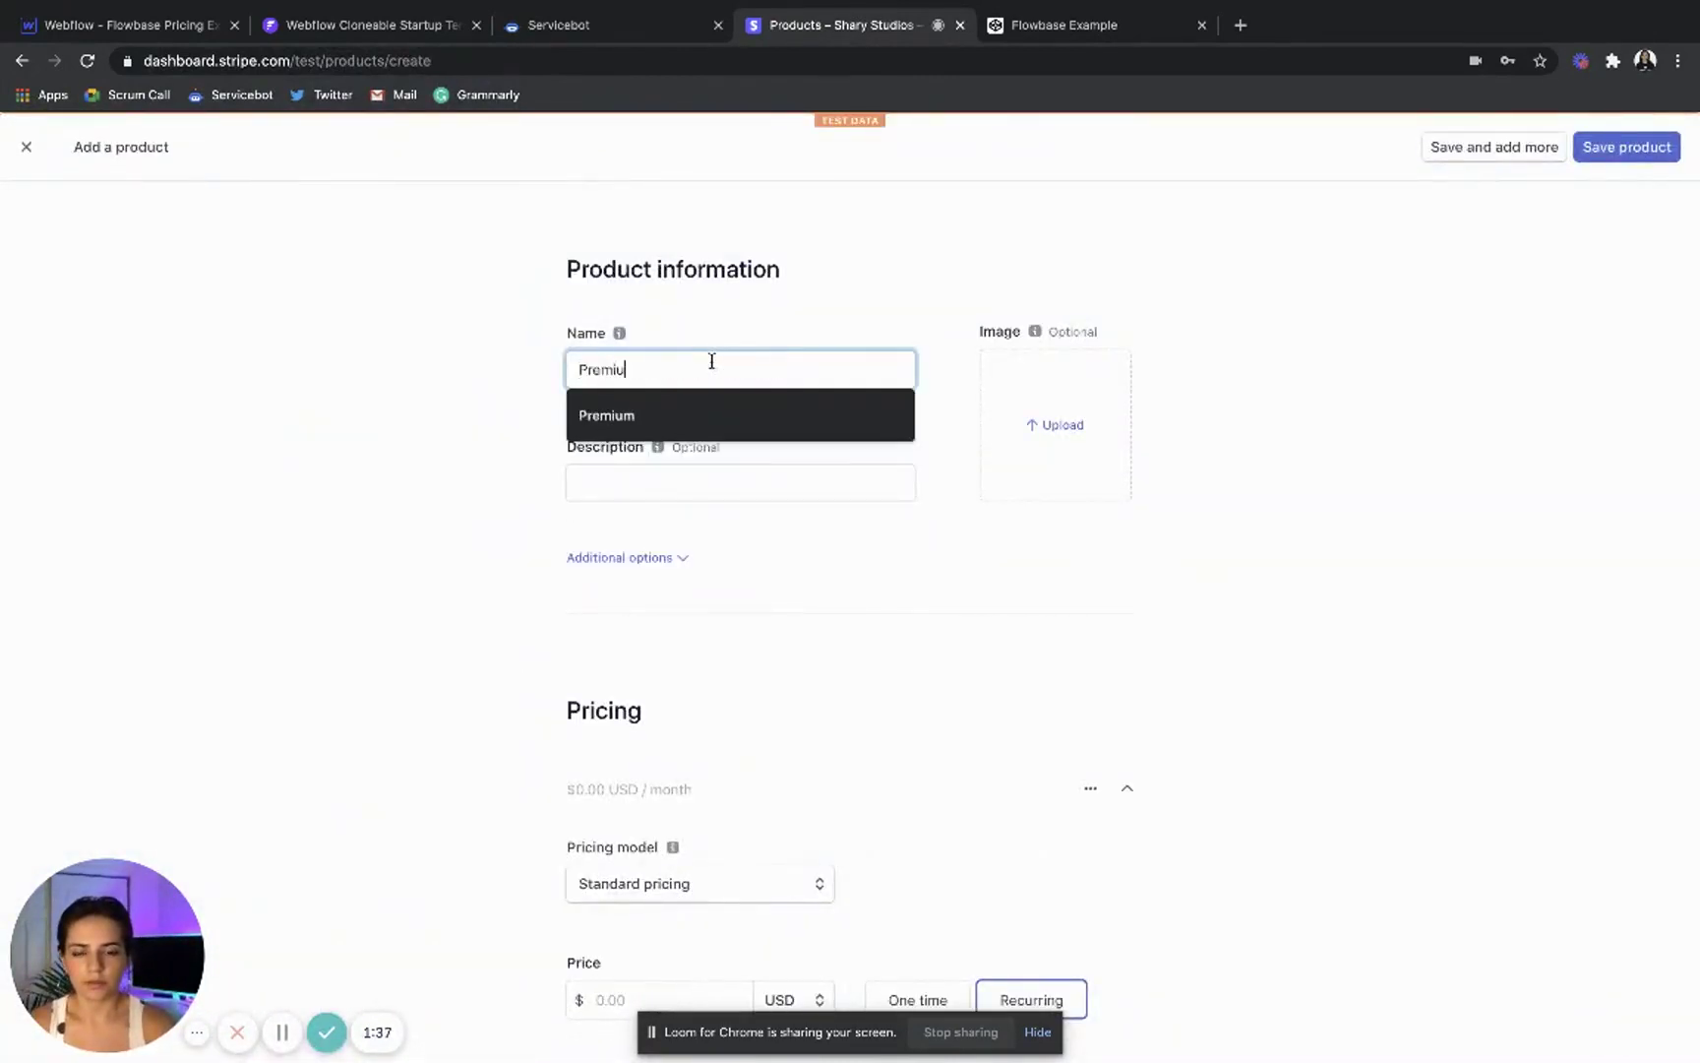
text(m)
- Add a metadata entry to the Premium product with key sb_service and value Demo 3
scroll(967, 540, down, 5)
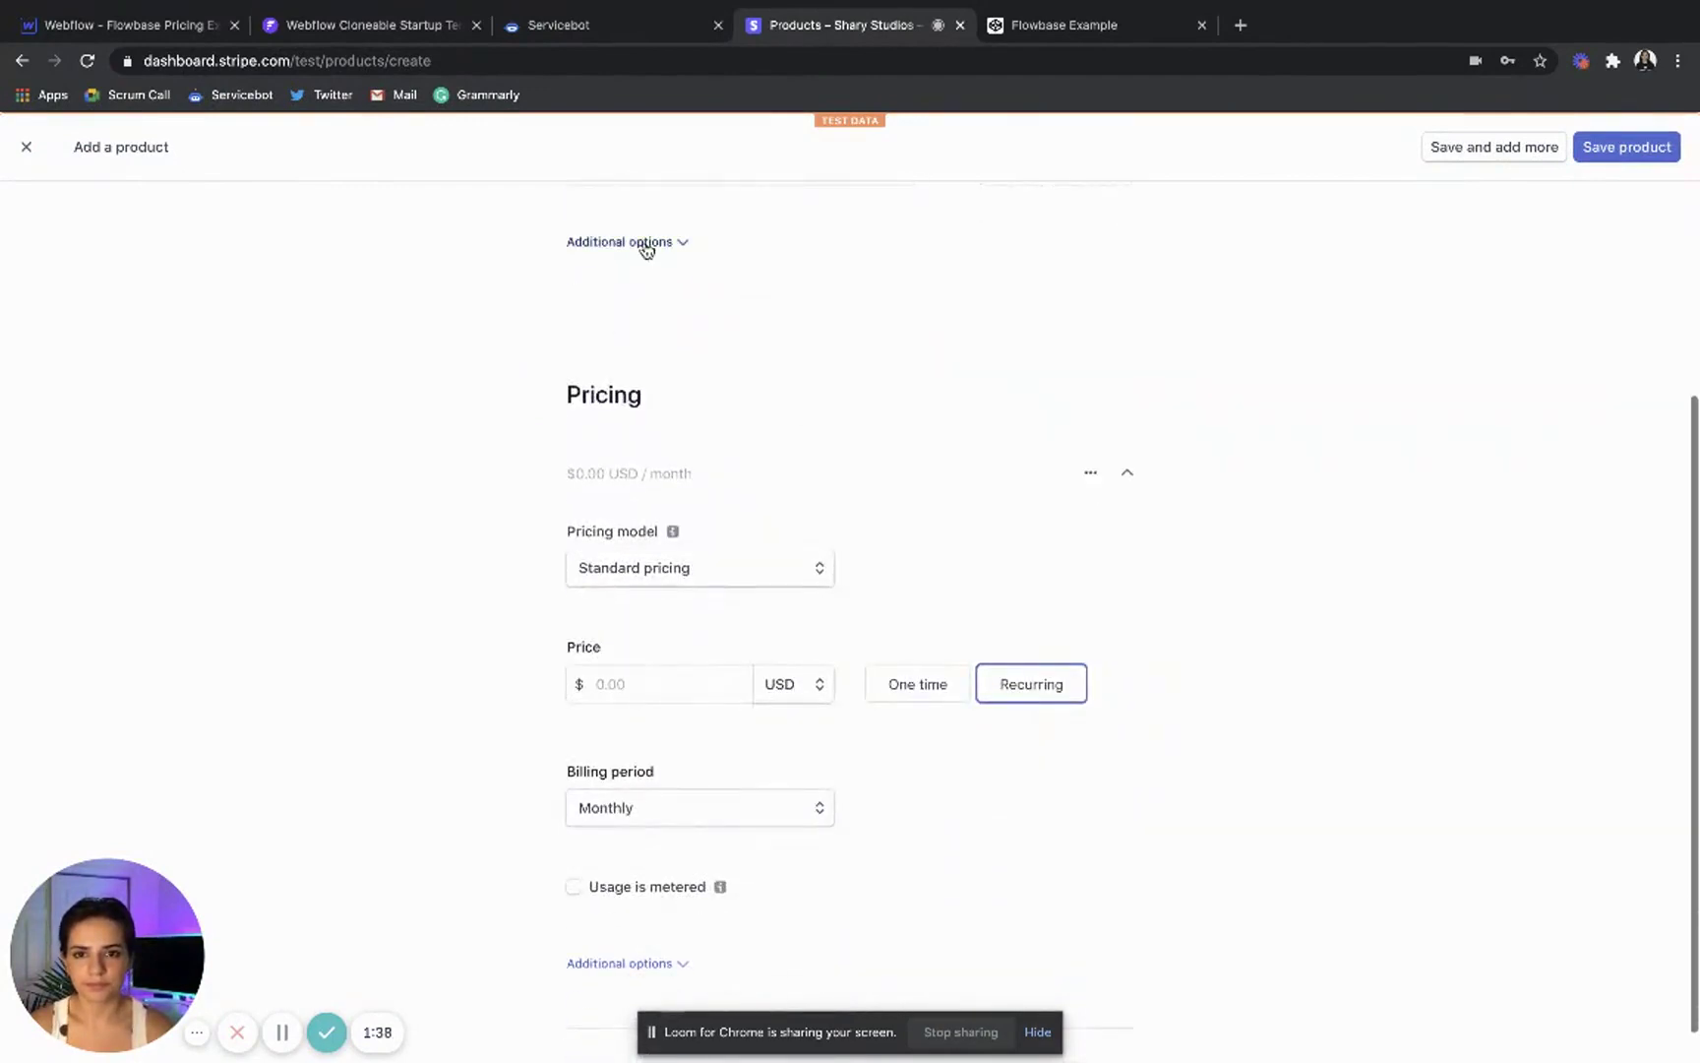
click(647, 246)
click(644, 543)
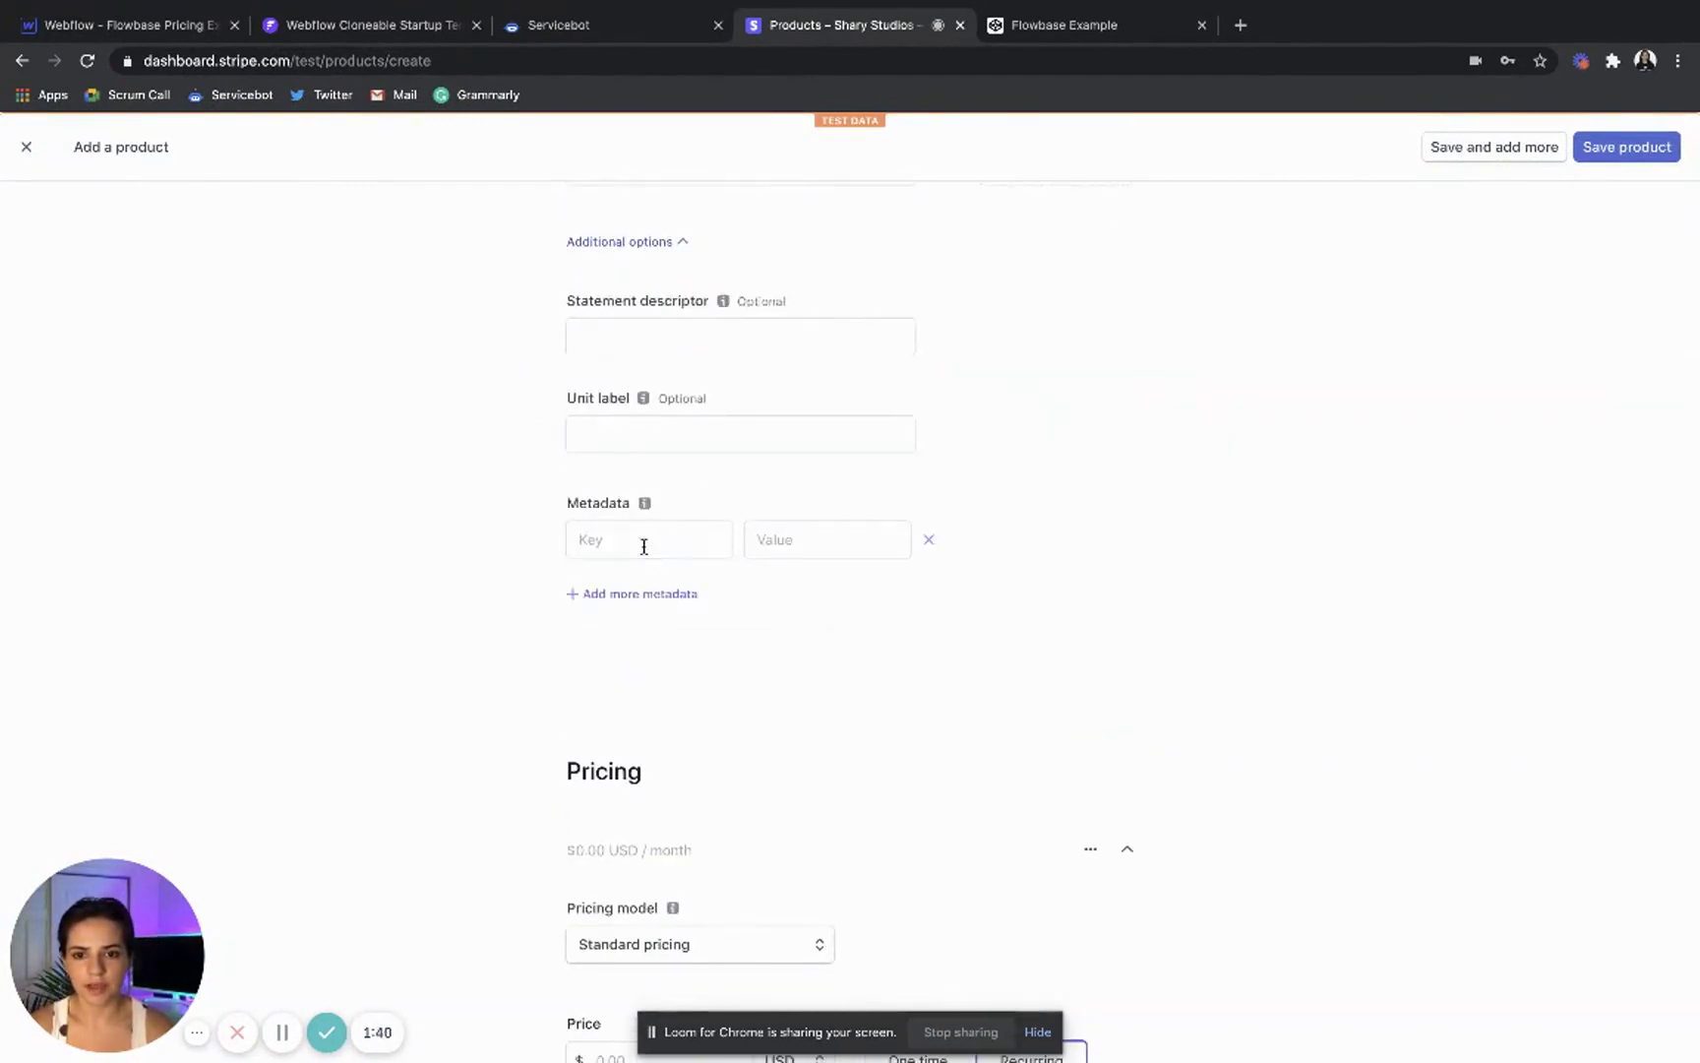
click(644, 543)
click(633, 585)
click(761, 553)
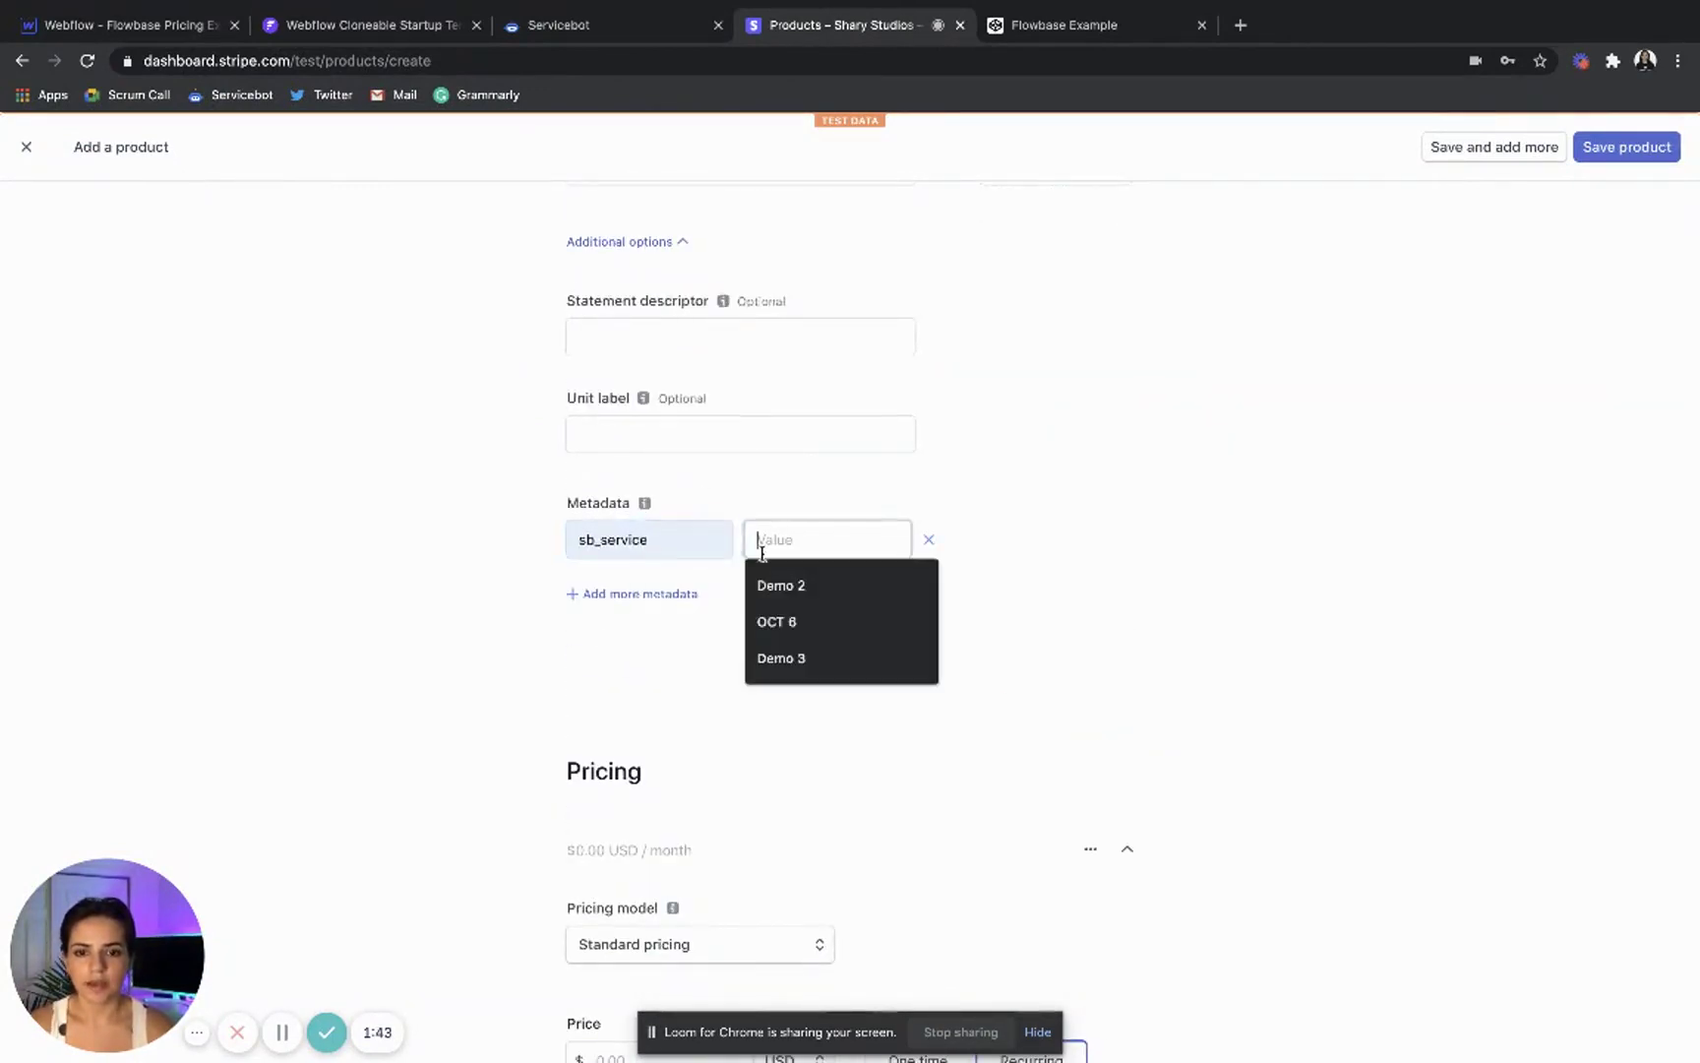
click(792, 661)
- Add a second metadata entry to the Premium product with key sb_tier and value Premium
click(628, 594)
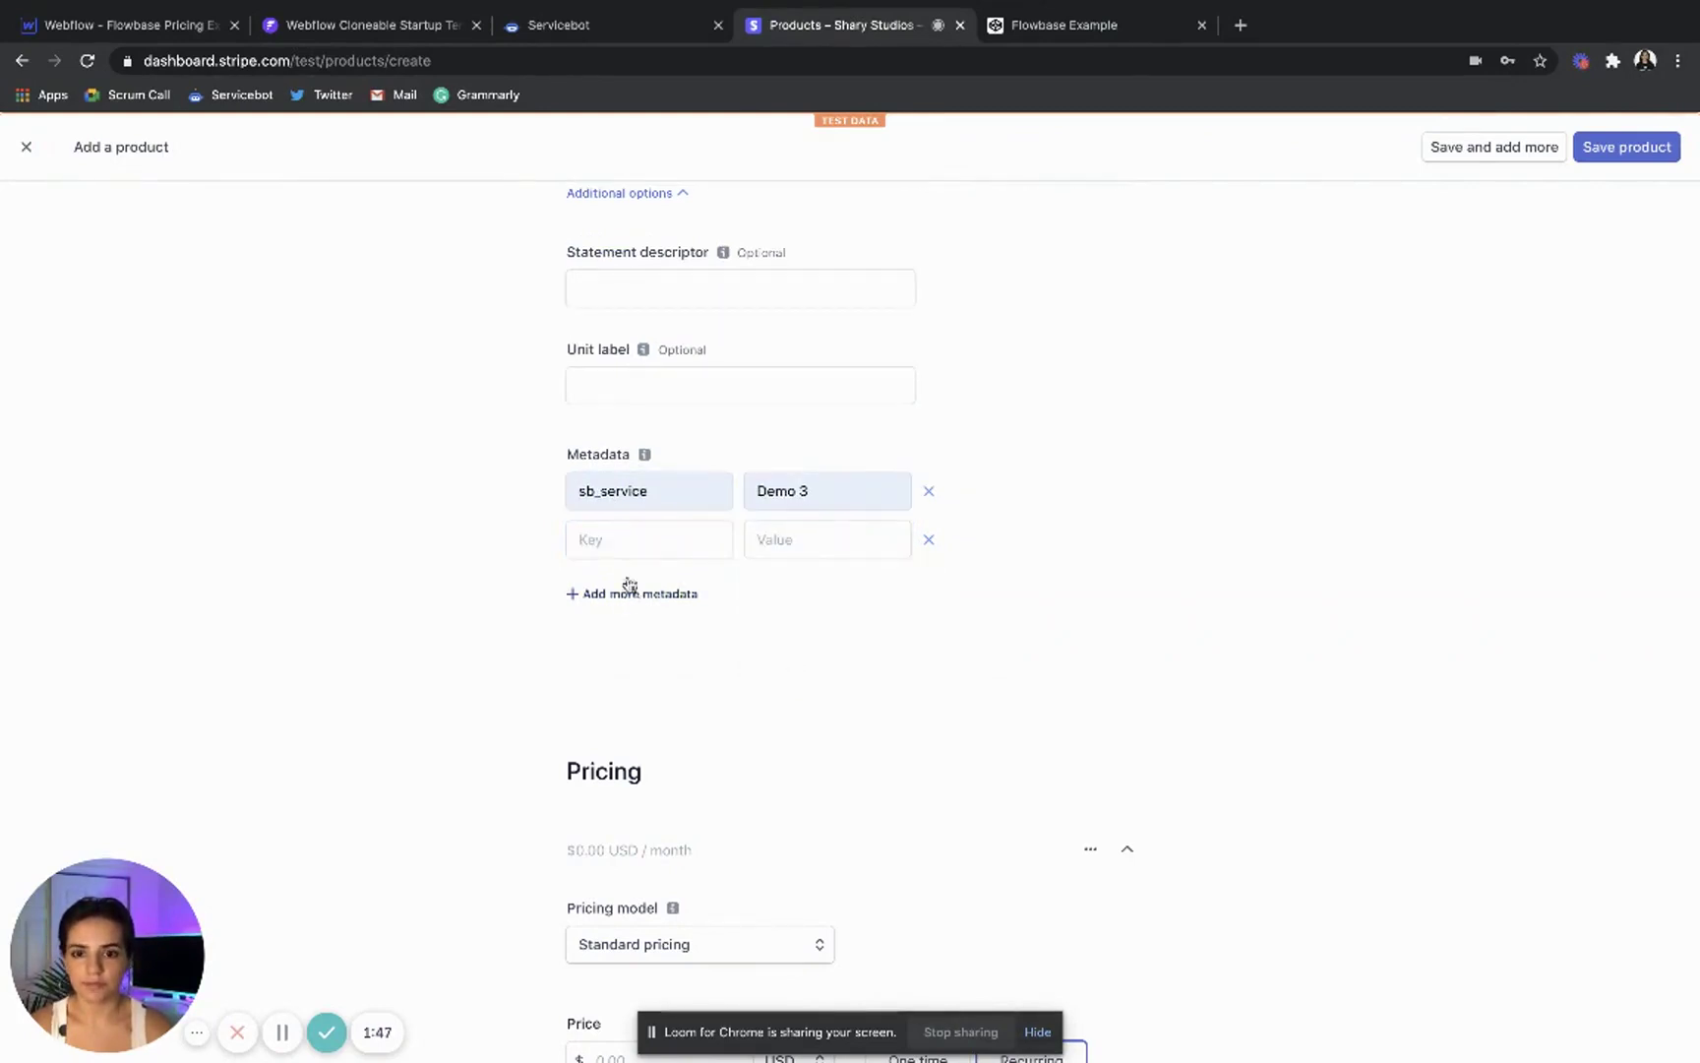
click(630, 539)
click(605, 584)
click(842, 546)
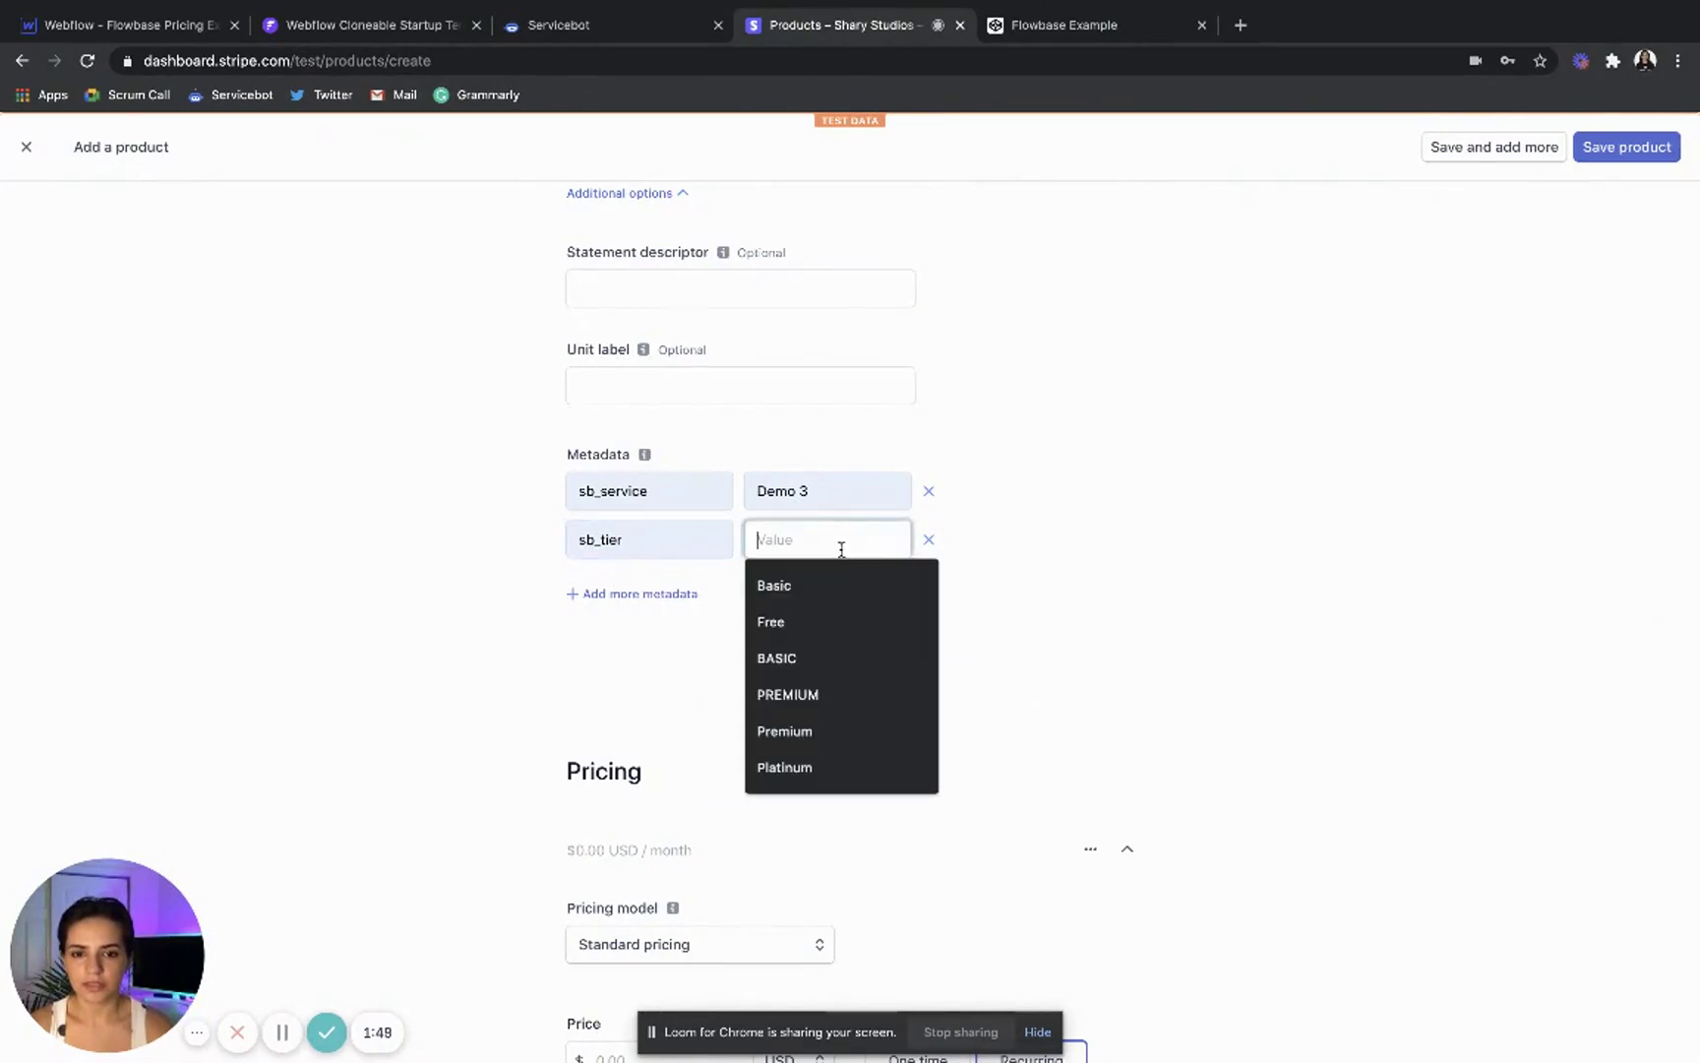
text(Premiu)
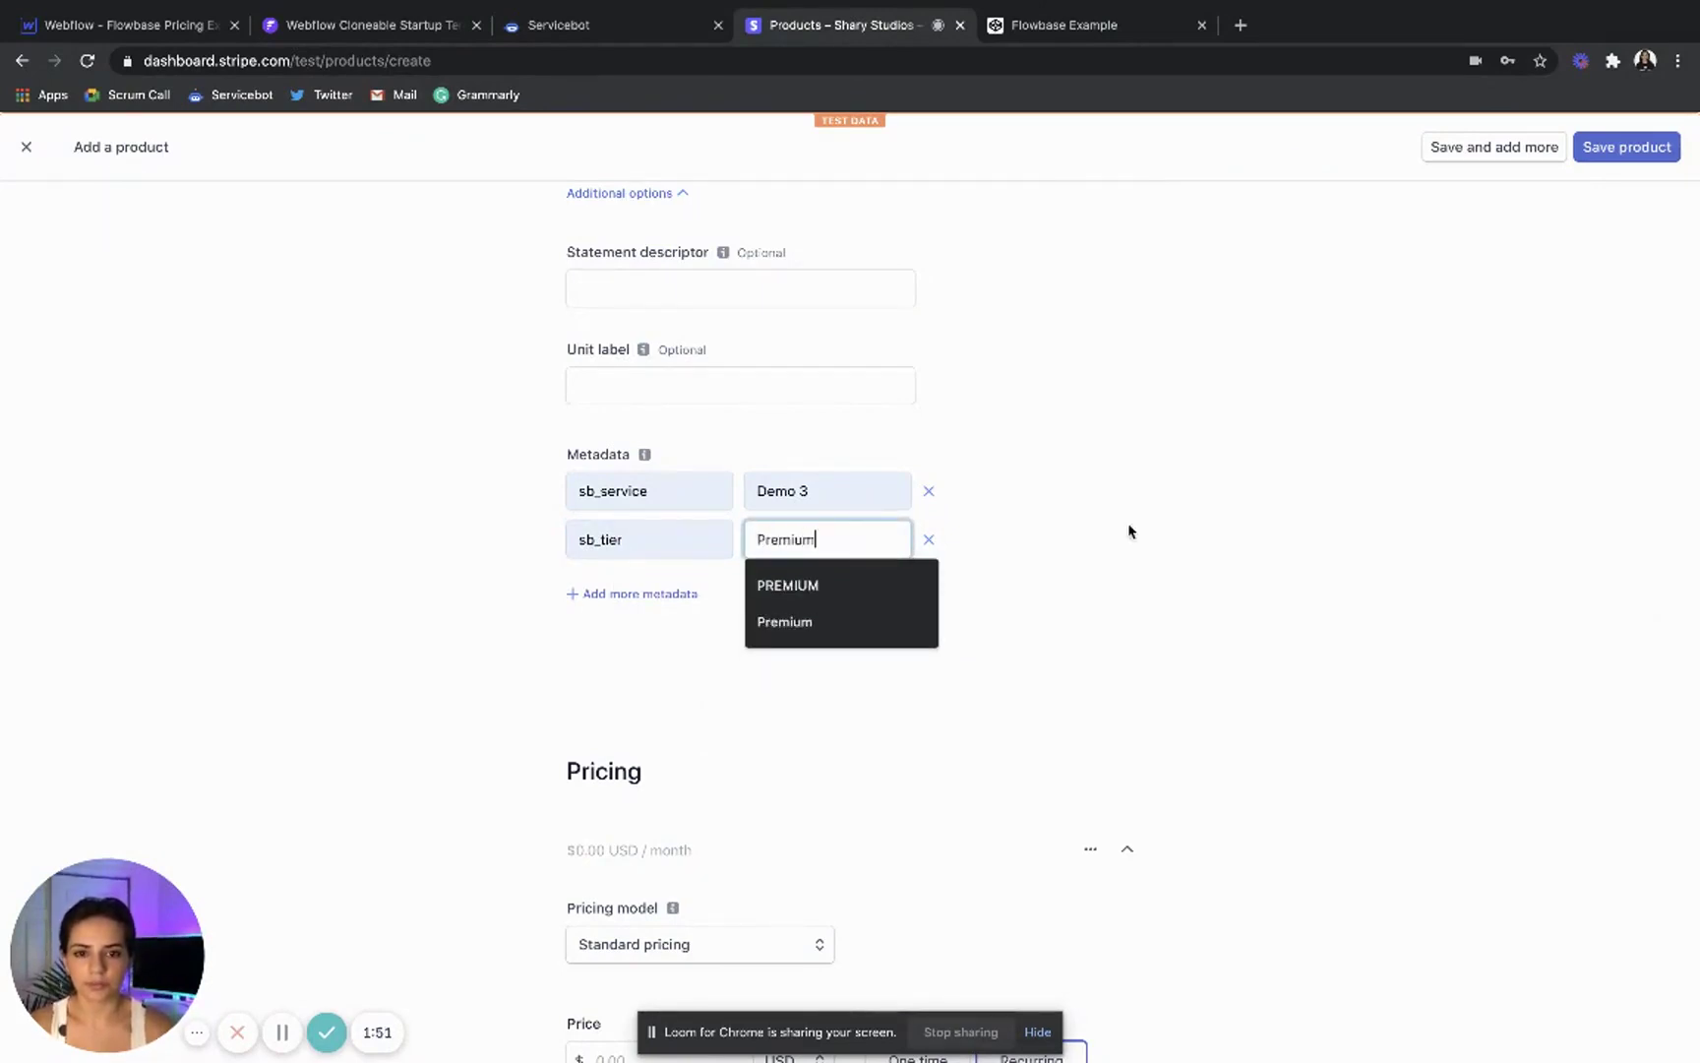
text(m)
click(1132, 529)
- Set the Premium product's price to 20.00 USD and save the product
scroll(1135, 527, down, 5)
click(673, 612)
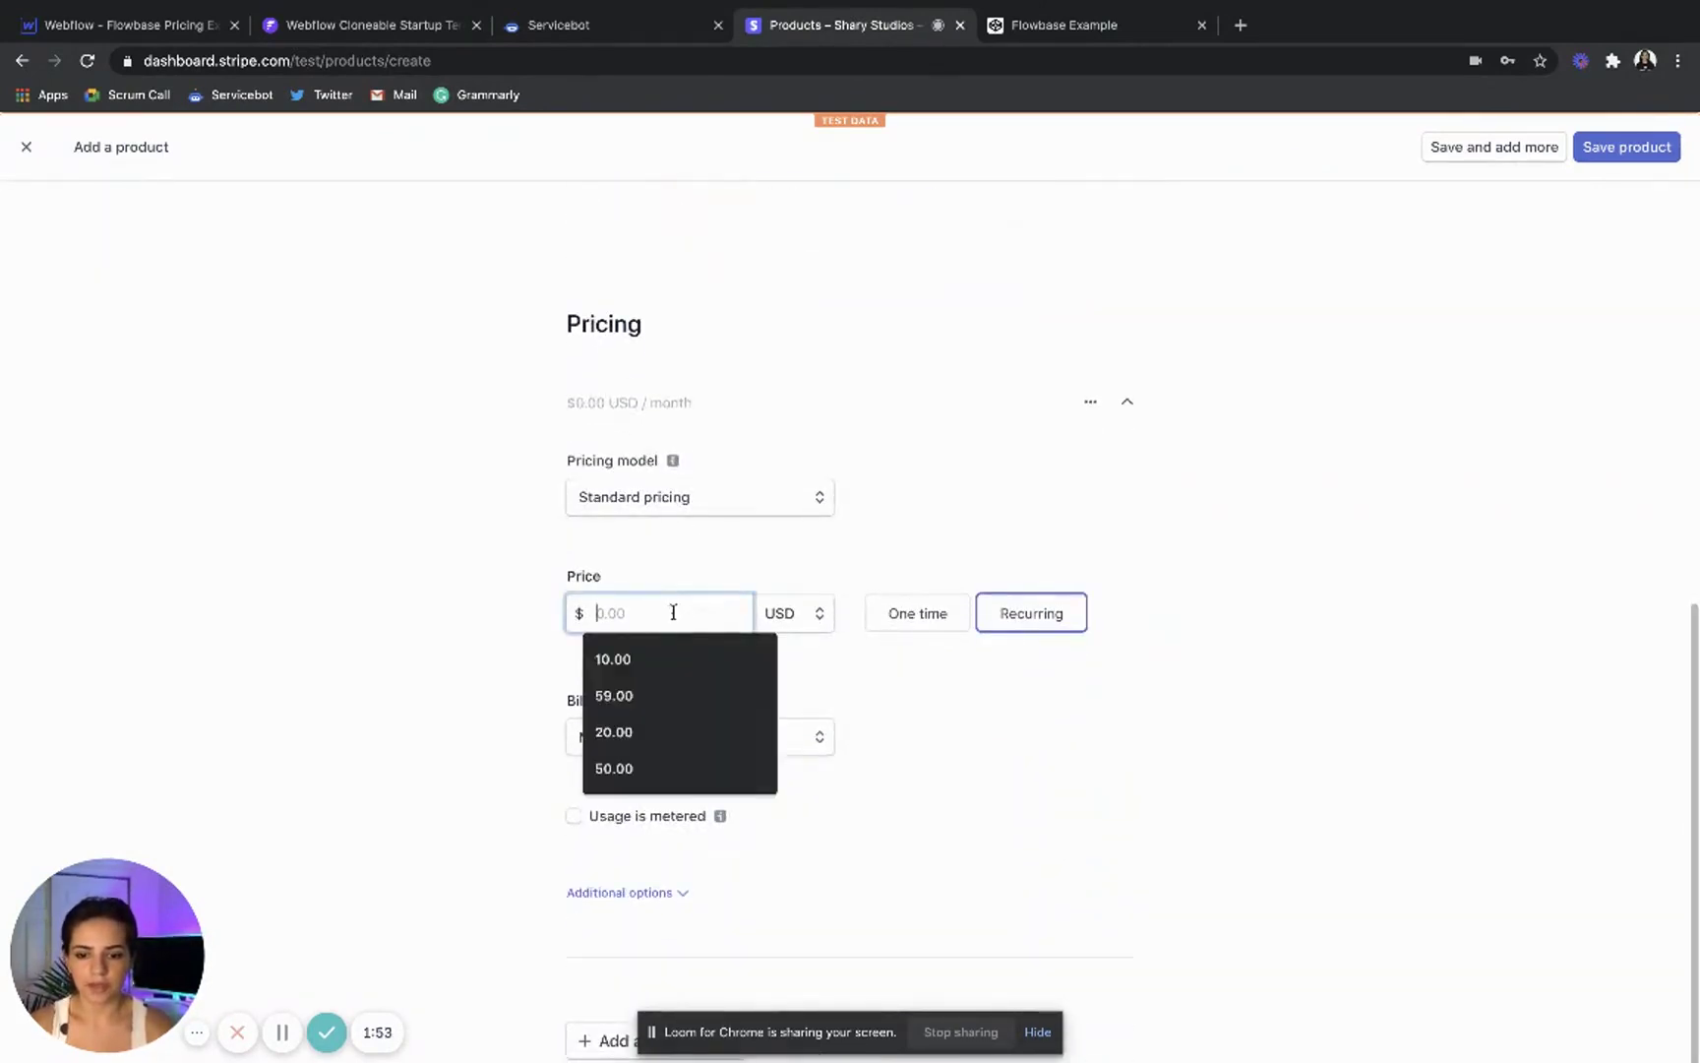
text(20)
scroll(1044, 520, down, 1)
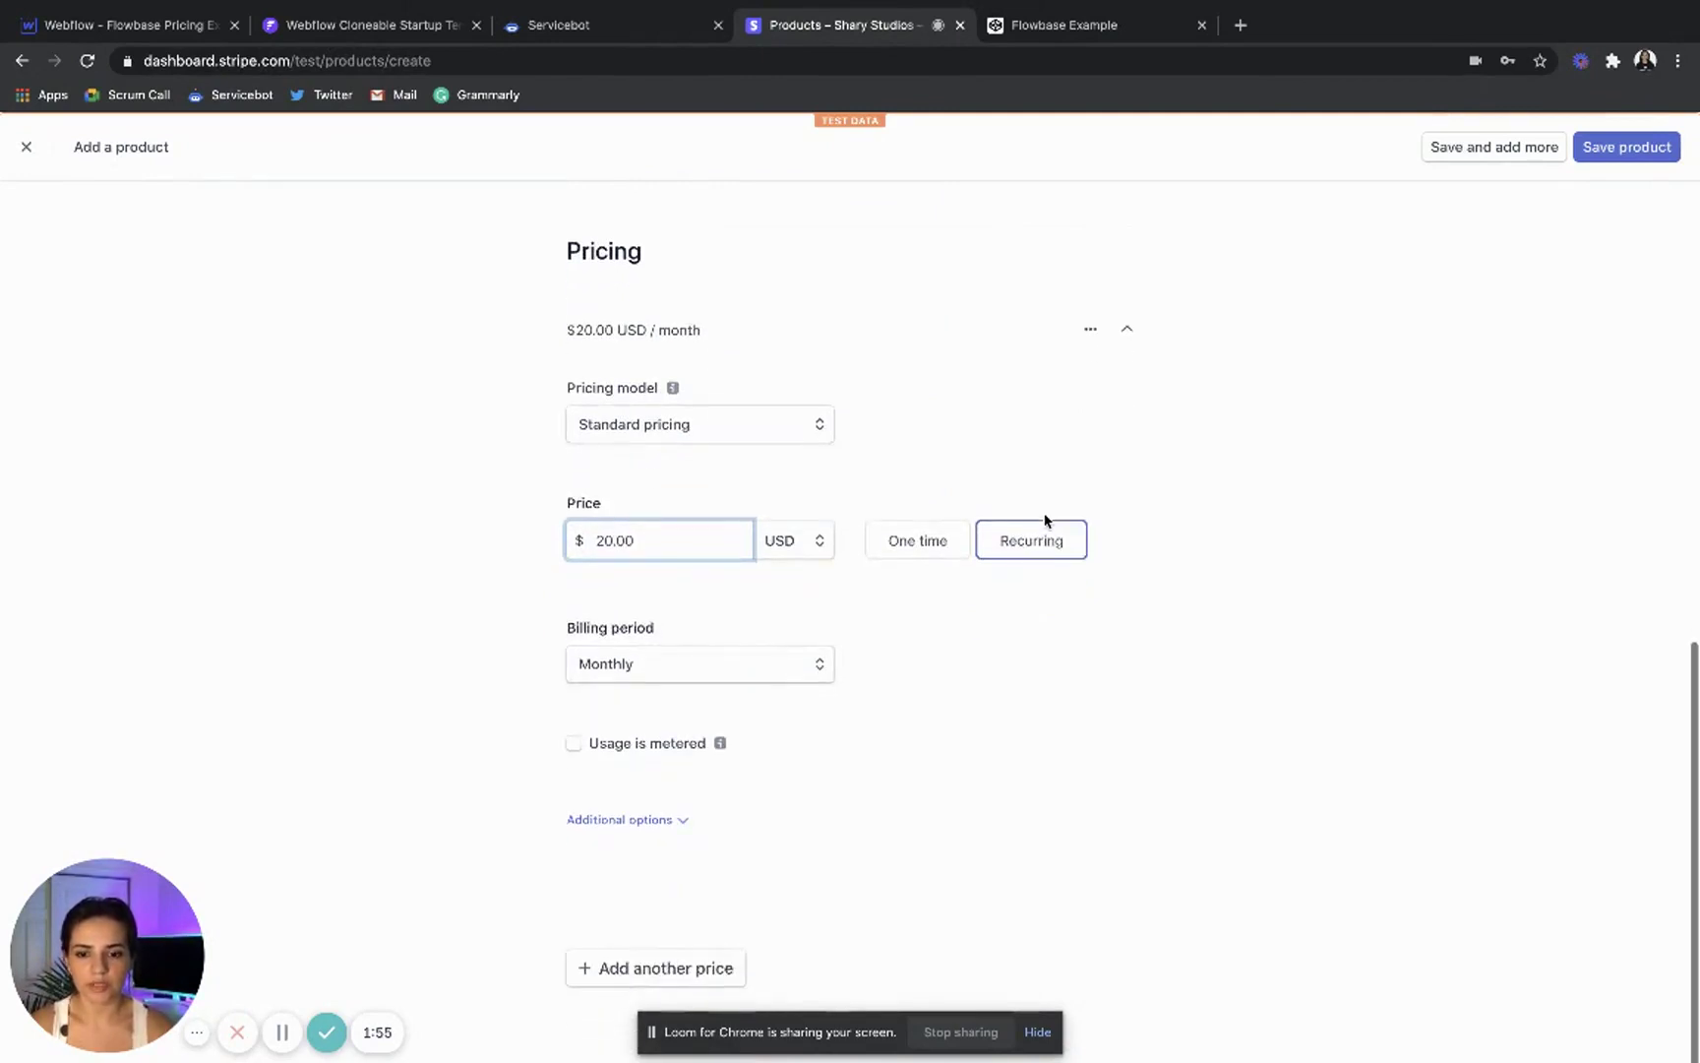
click(1617, 147)
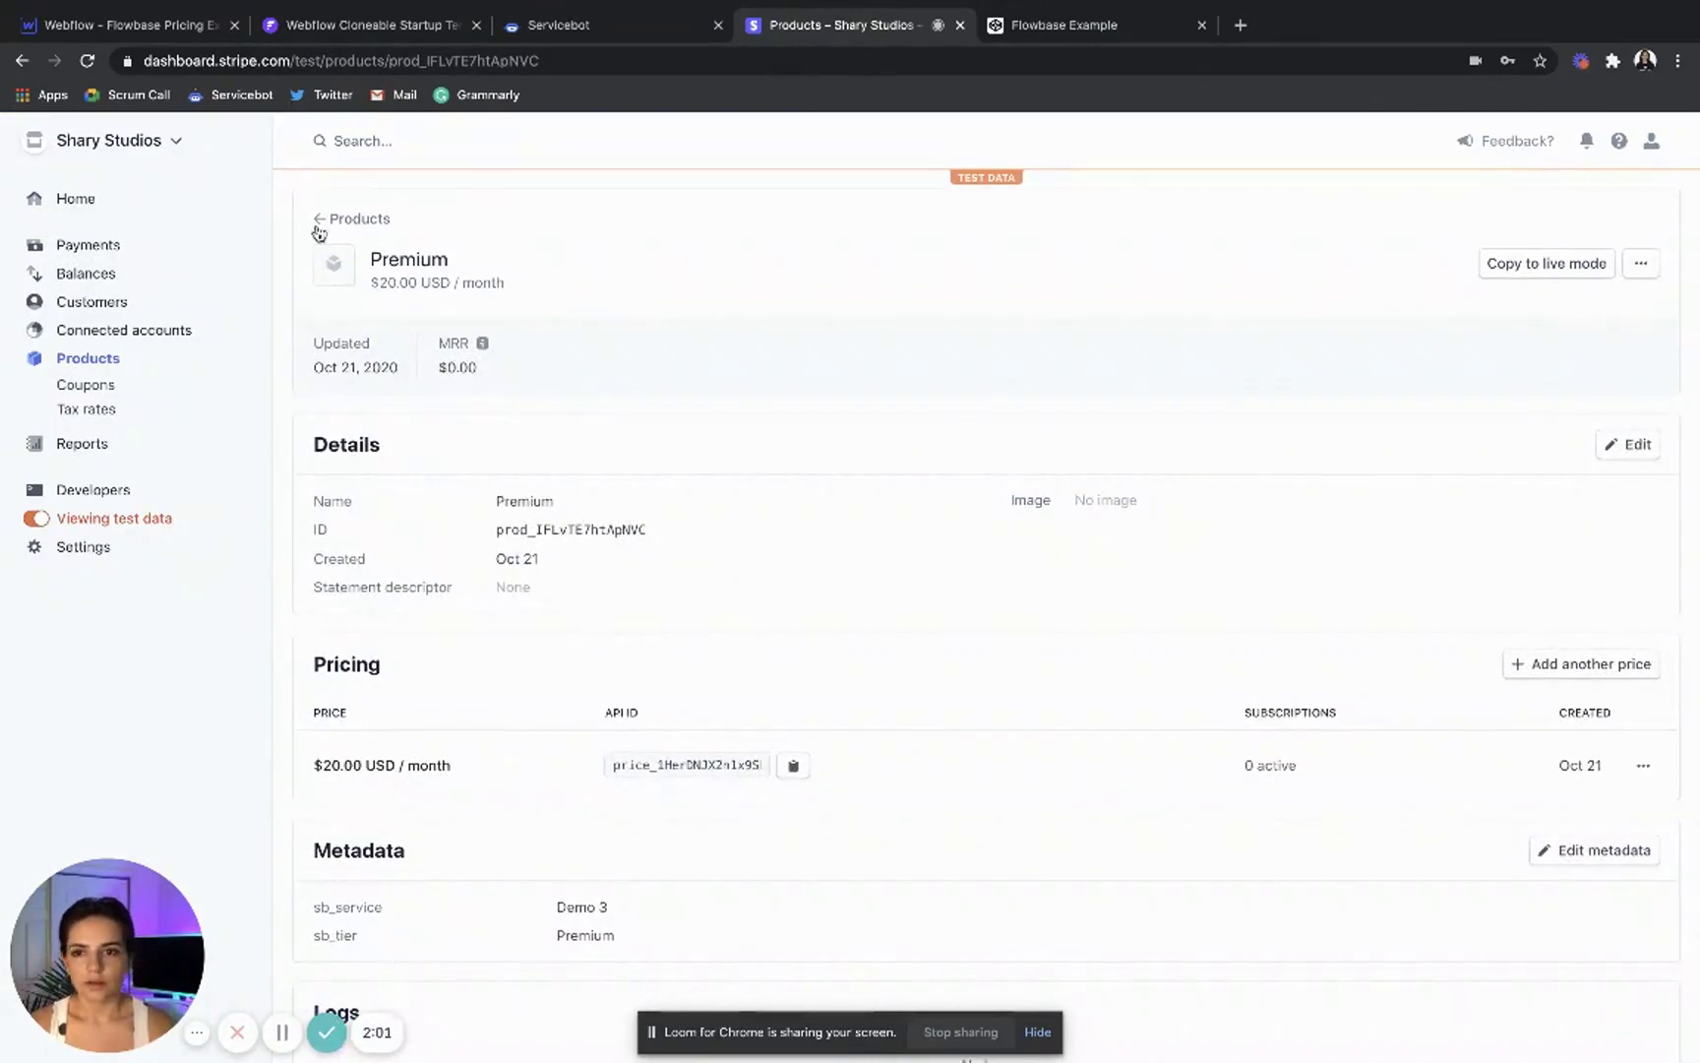
- Return to the product list and start a new product named Platinum
click(329, 218)
click(1641, 412)
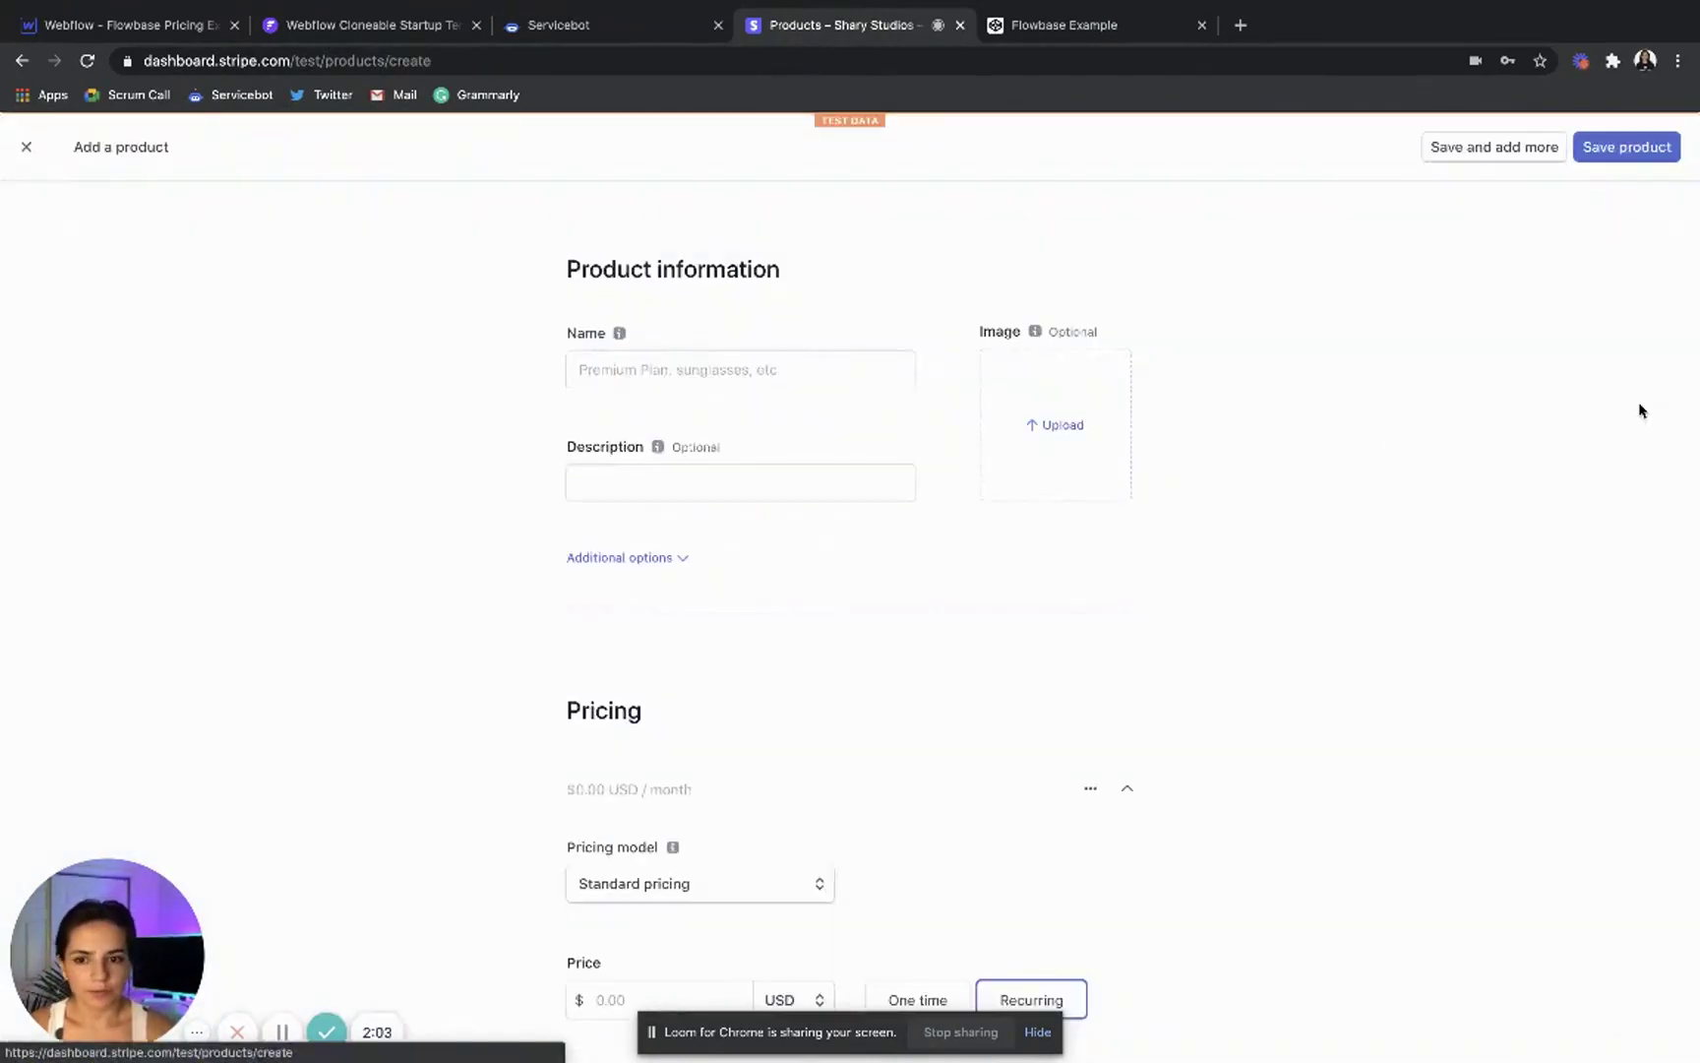
click(683, 375)
text(Plat)
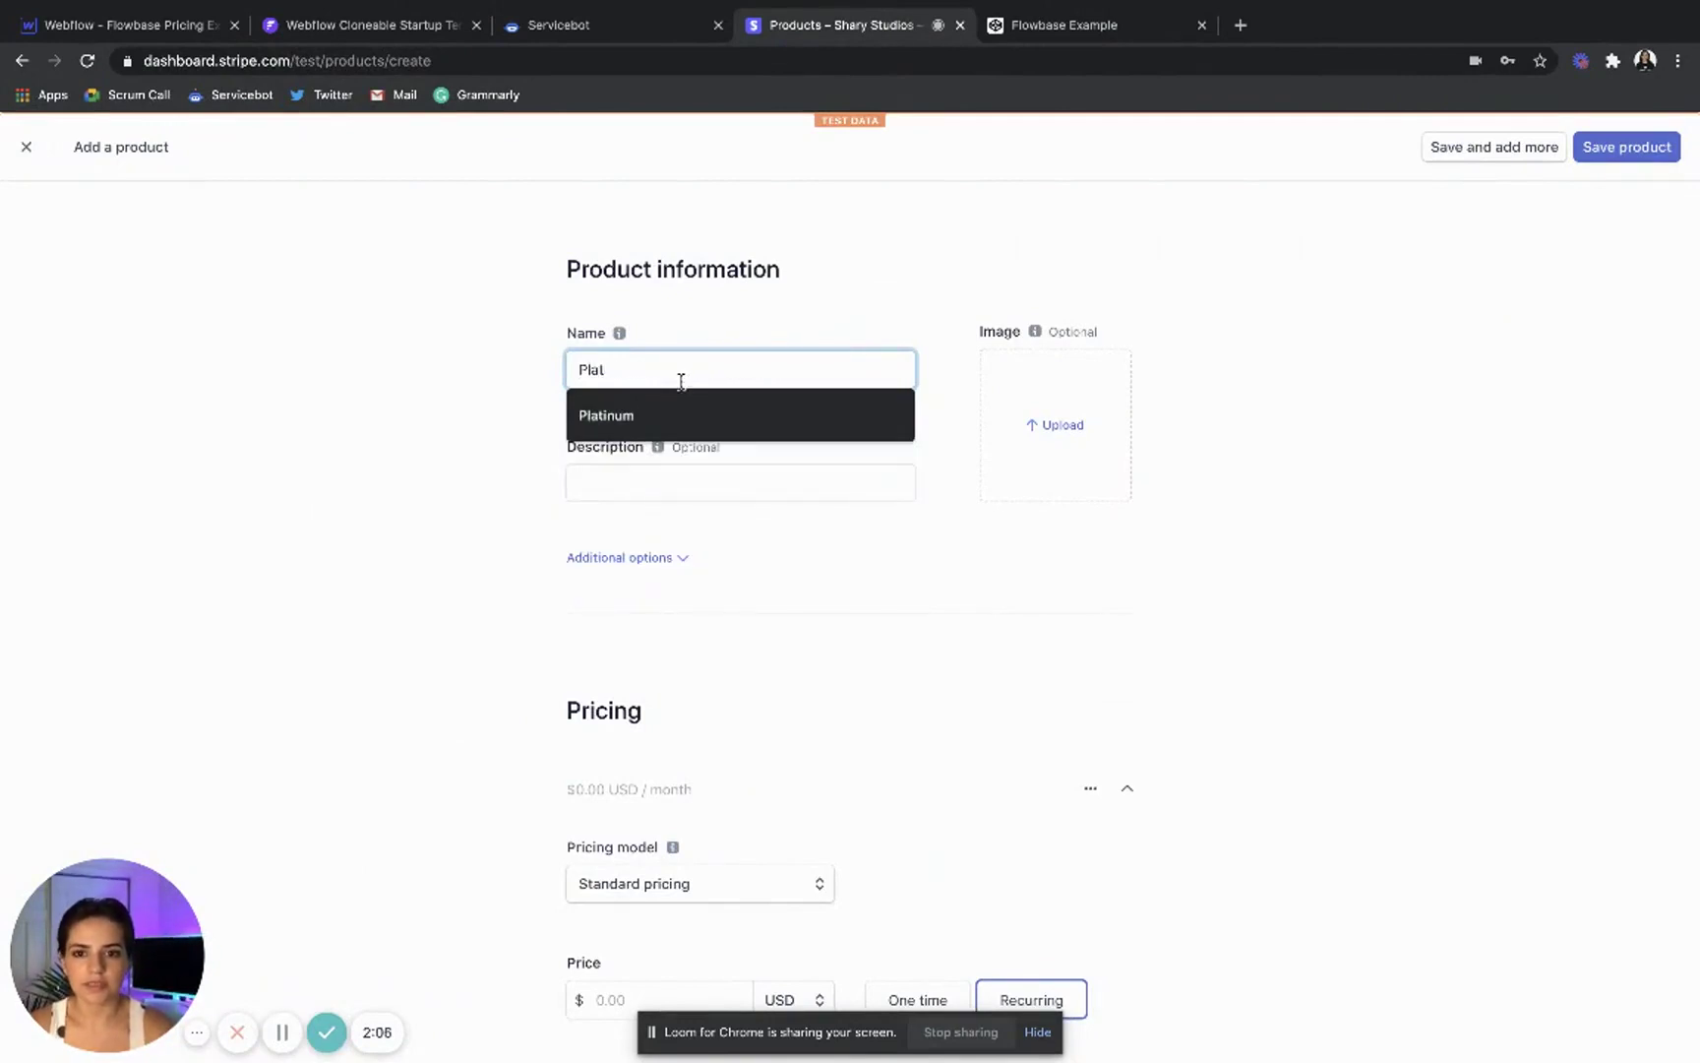
click(638, 421)
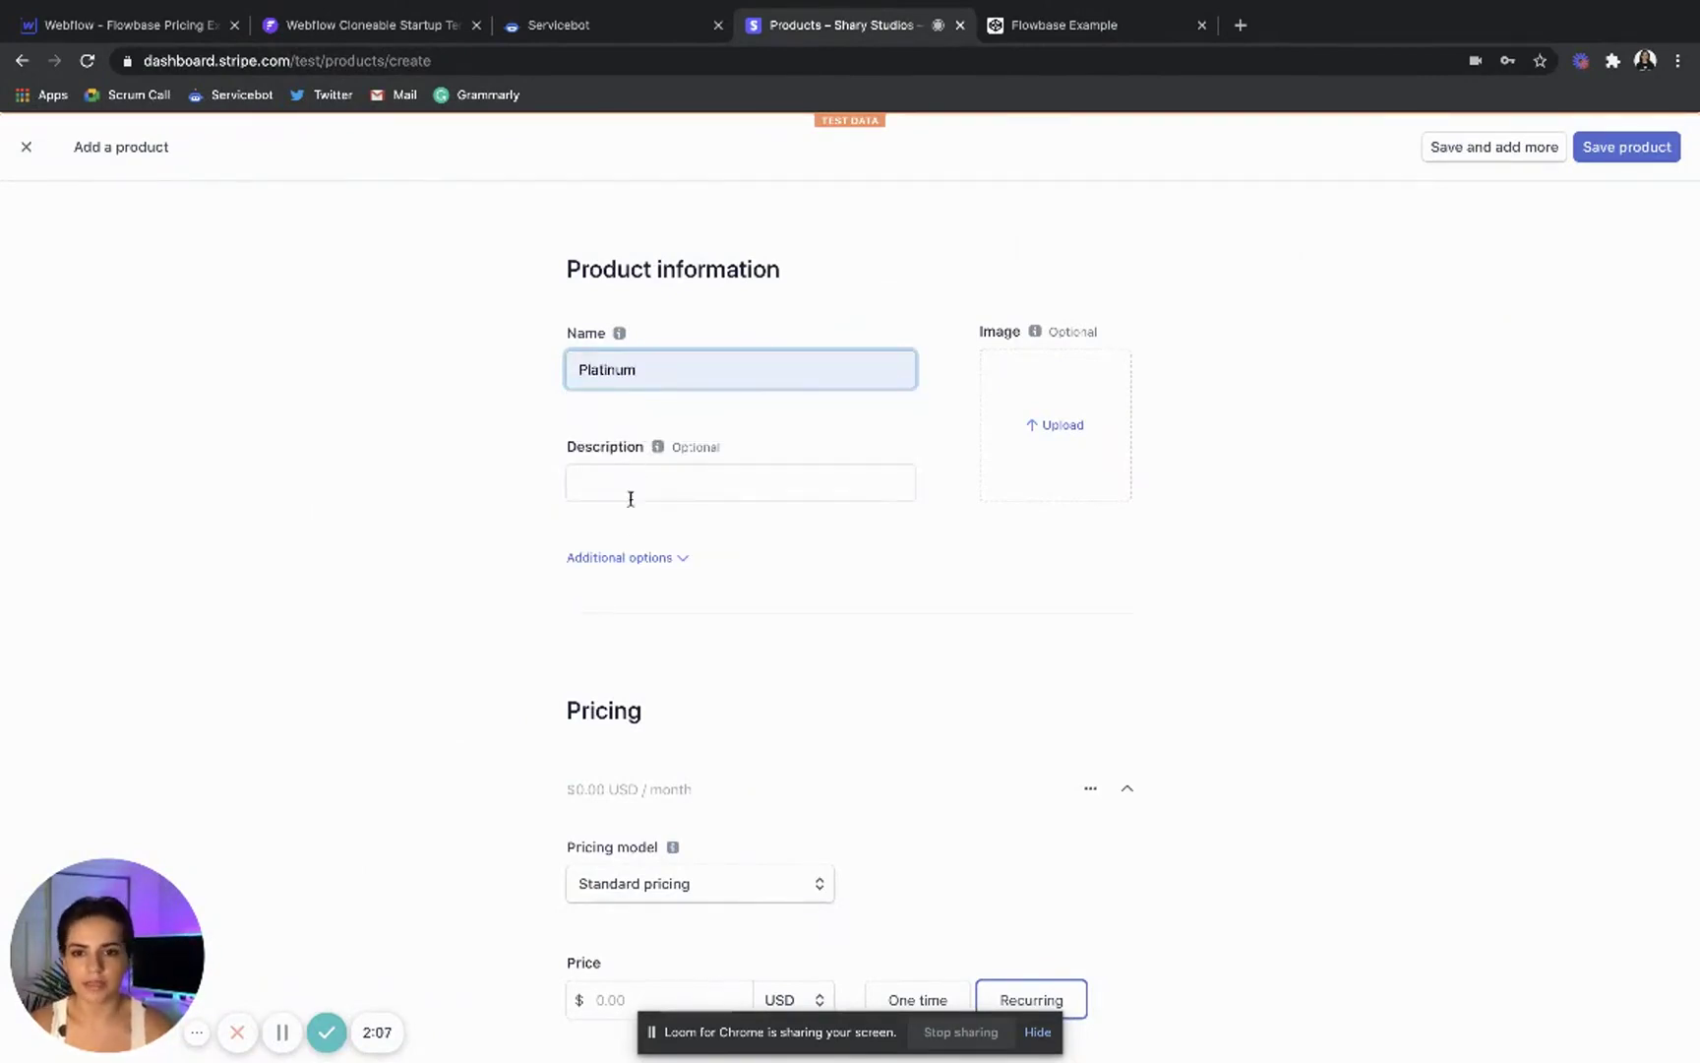
- Add a metadata entry to the Platinum product with key sb_service and value Demo 3
click(620, 557)
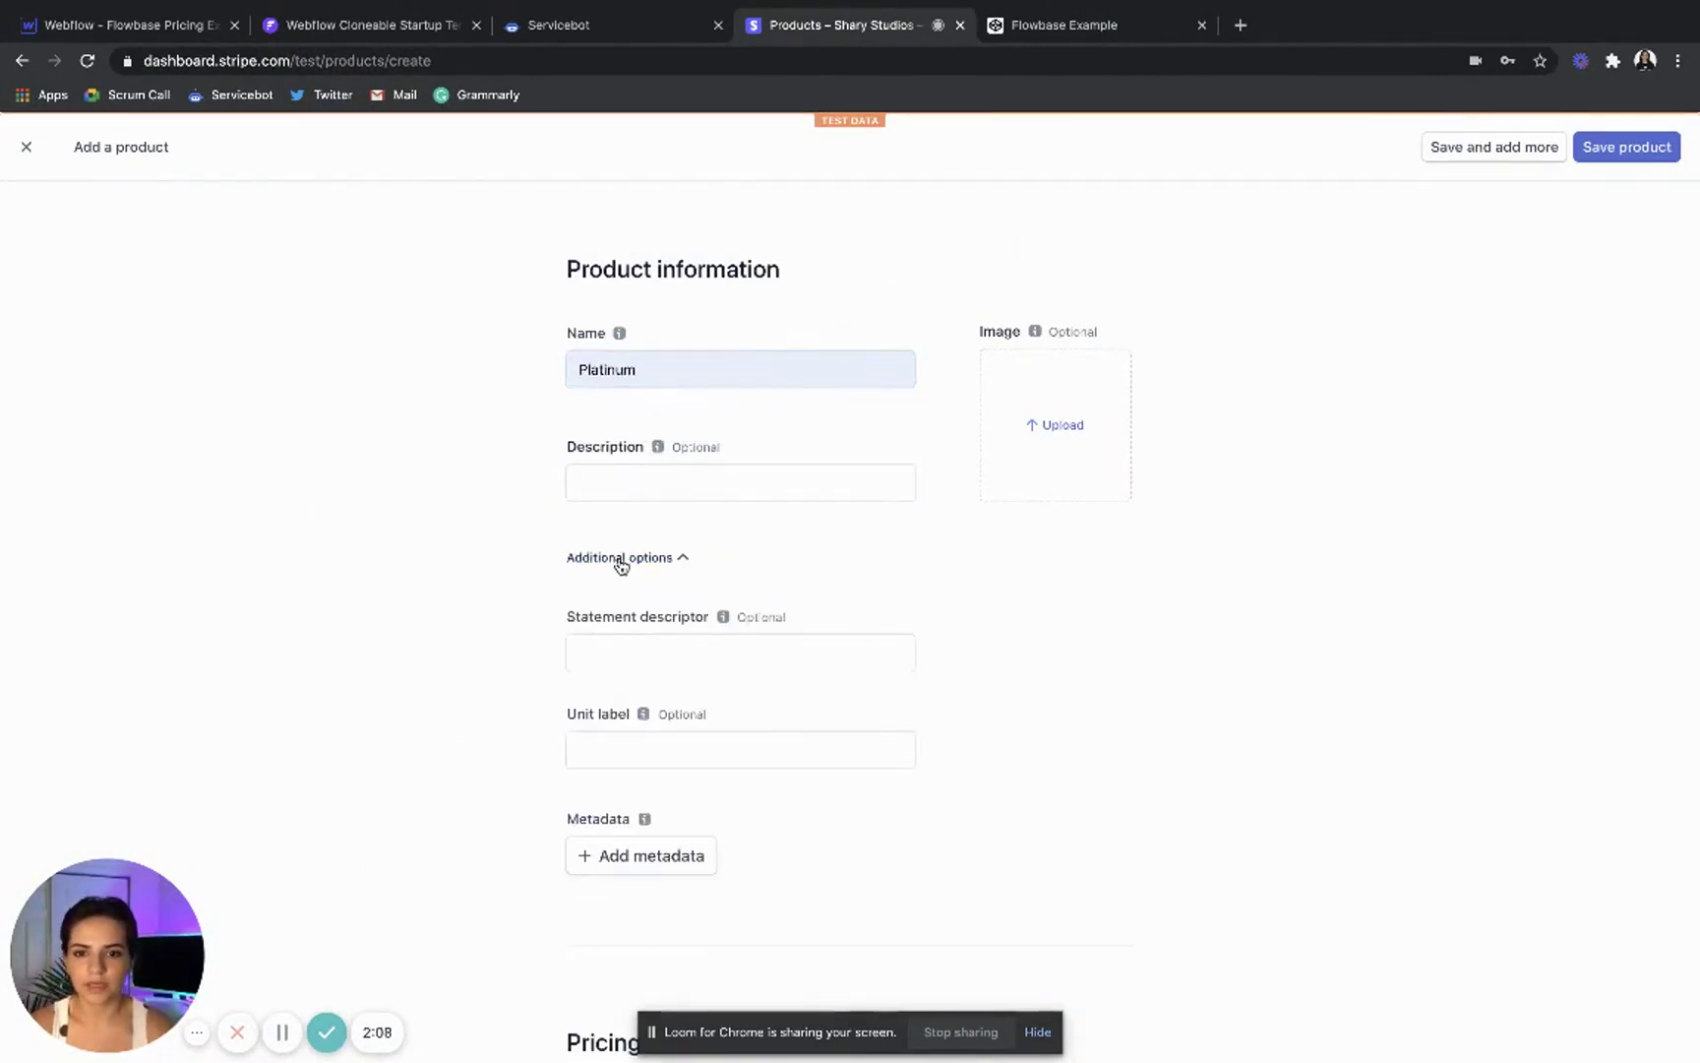
click(630, 853)
scroll(630, 853, down, 3)
click(608, 690)
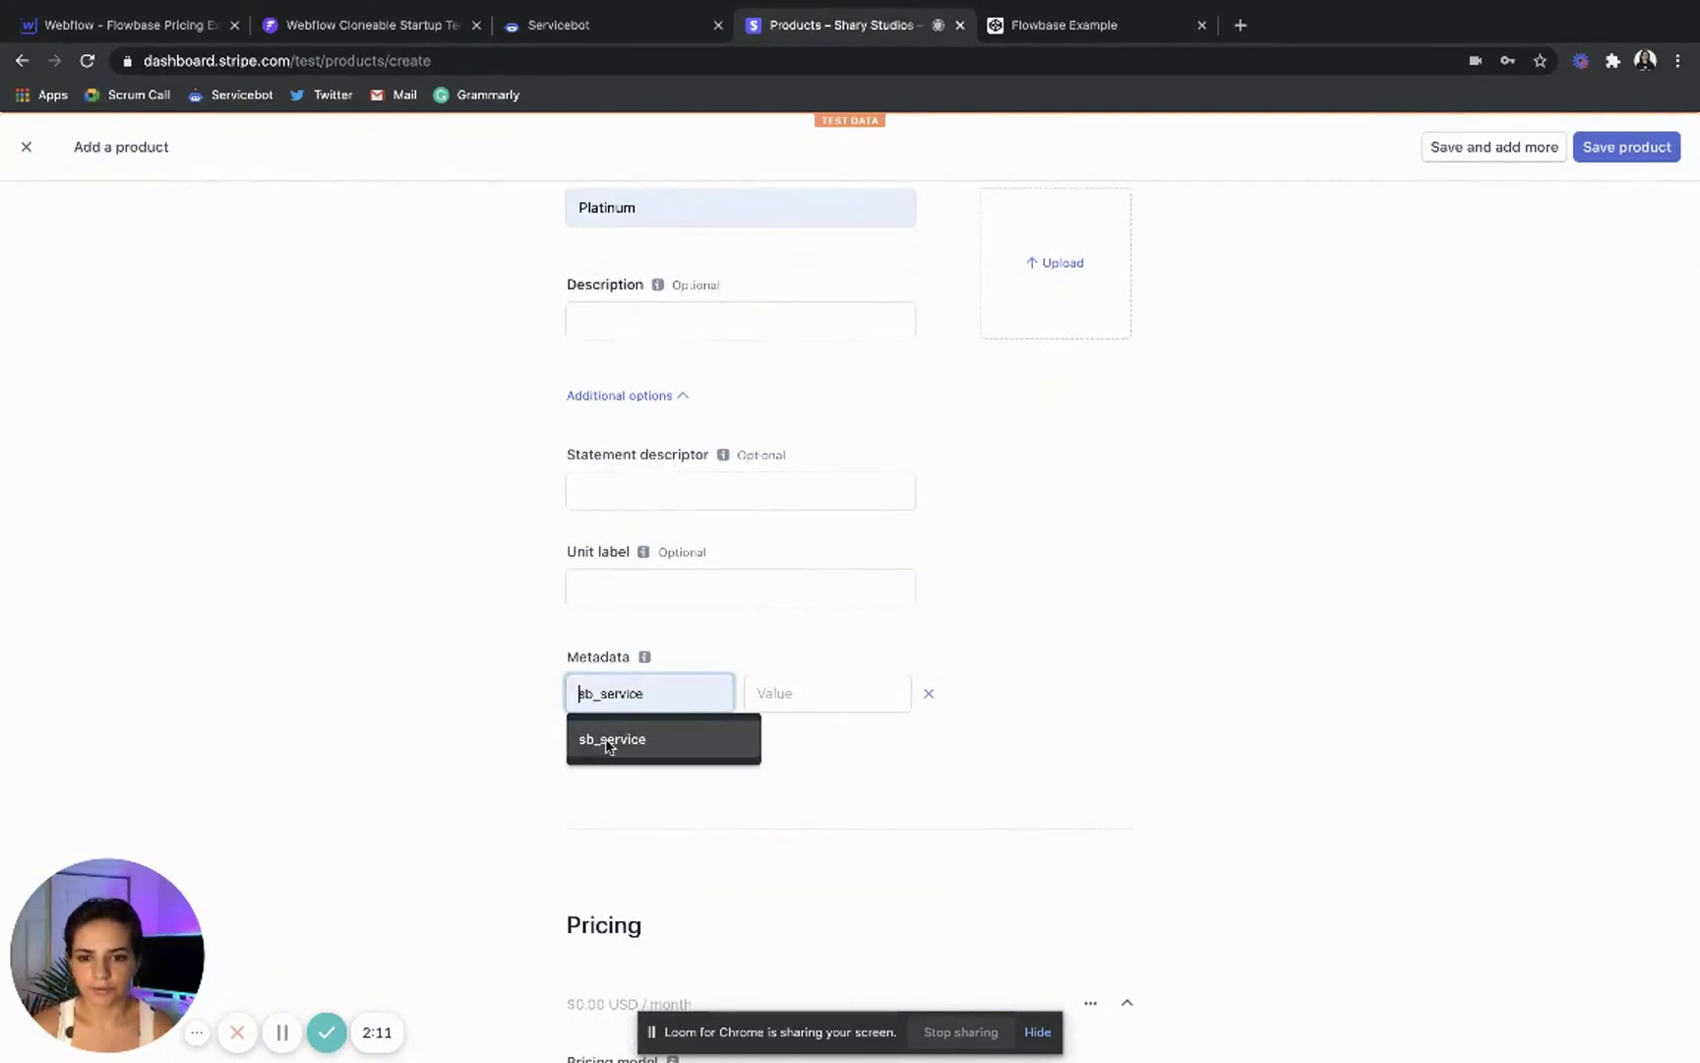
click(607, 740)
click(777, 698)
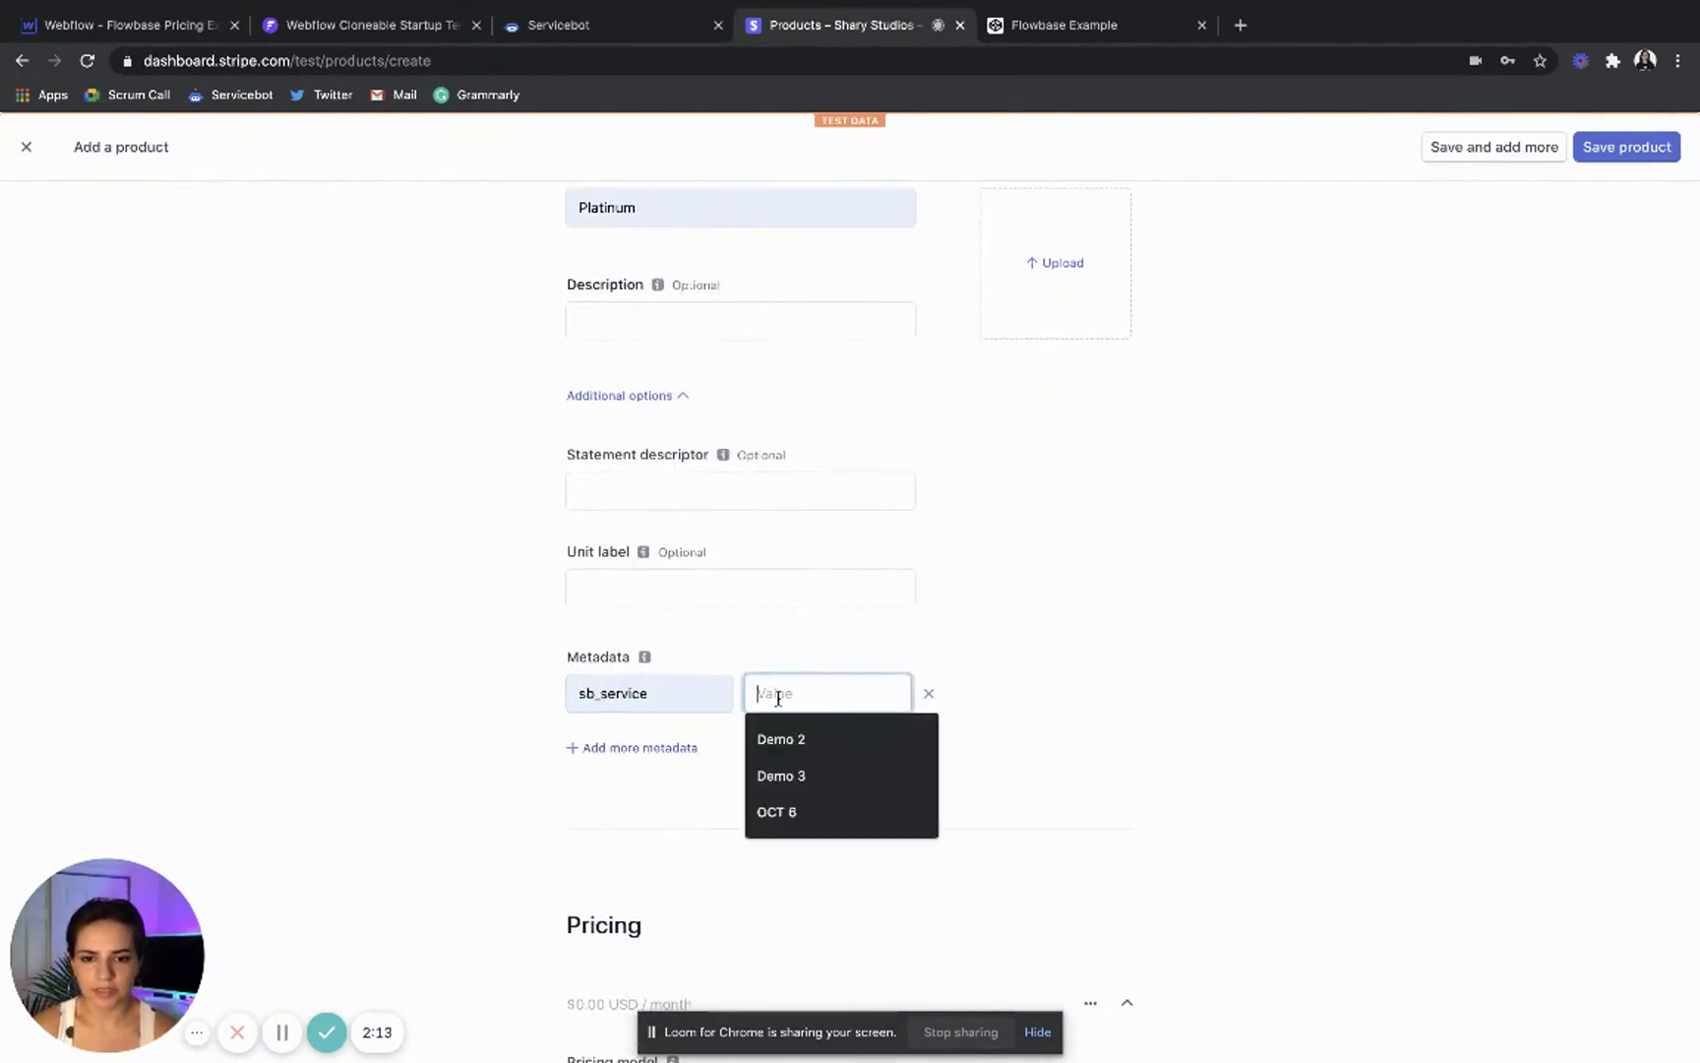
click(792, 777)
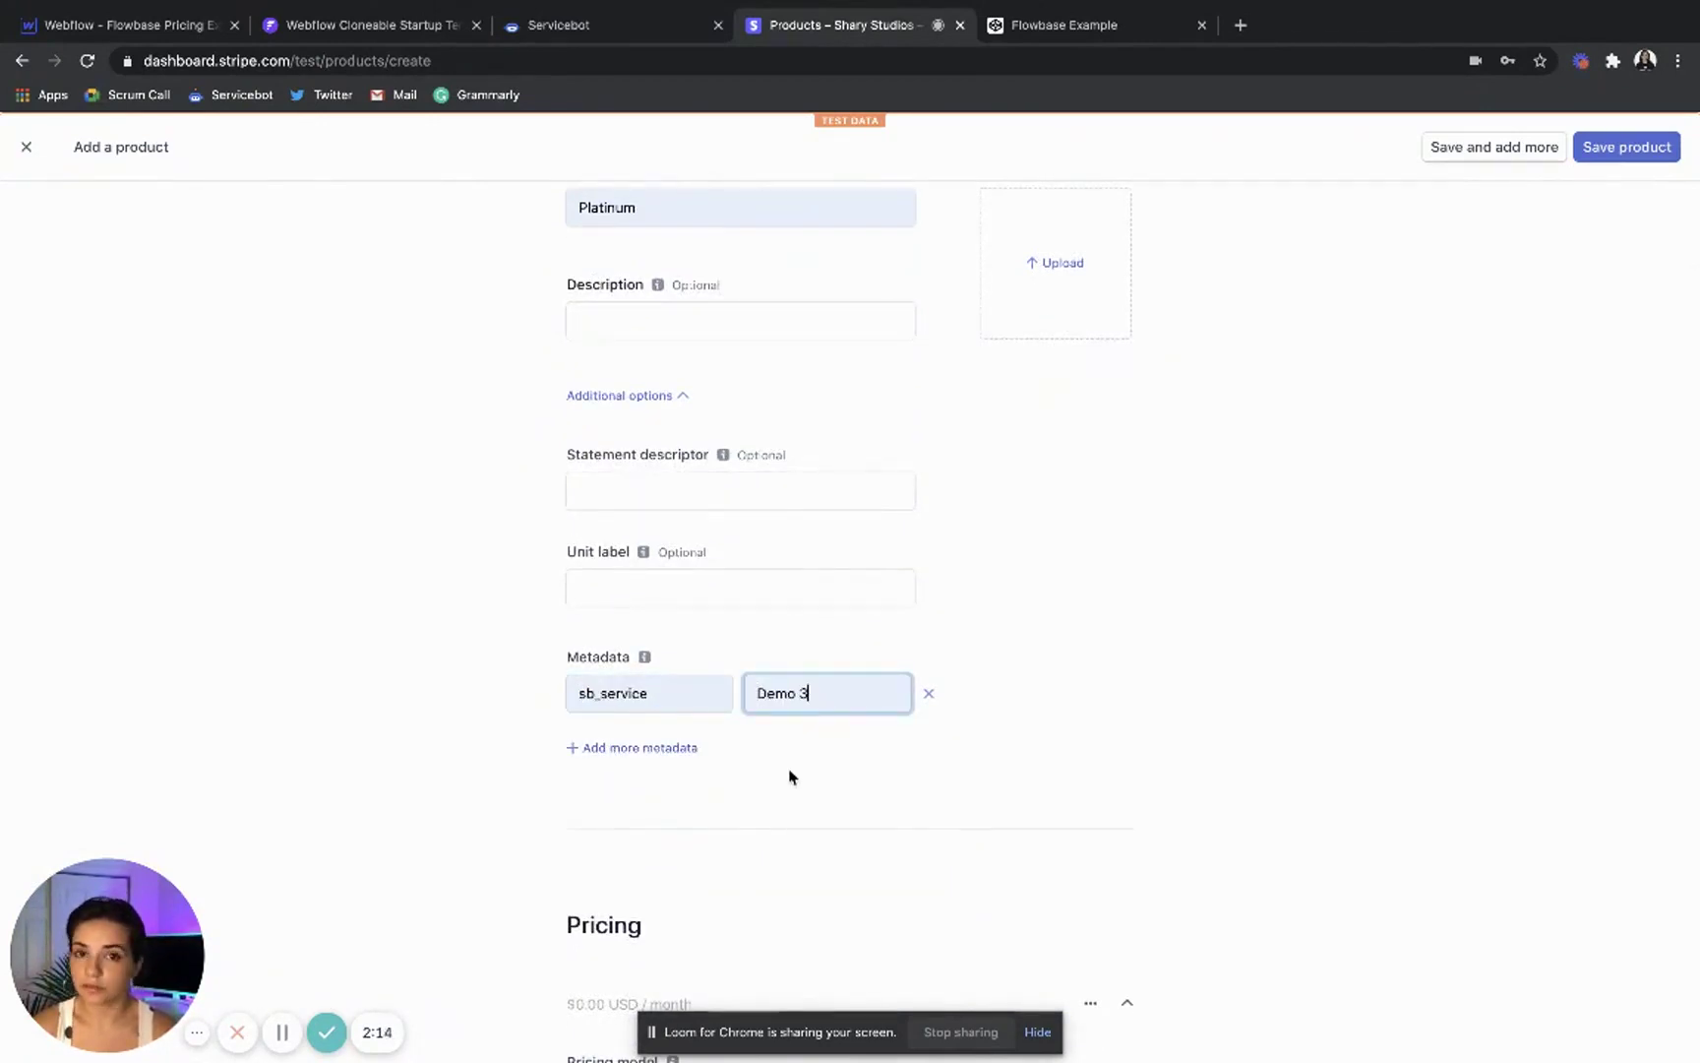
- Add a second metadata entry to the Platinum product with key sb_tier and value Platinum
click(662, 748)
click(626, 691)
click(620, 733)
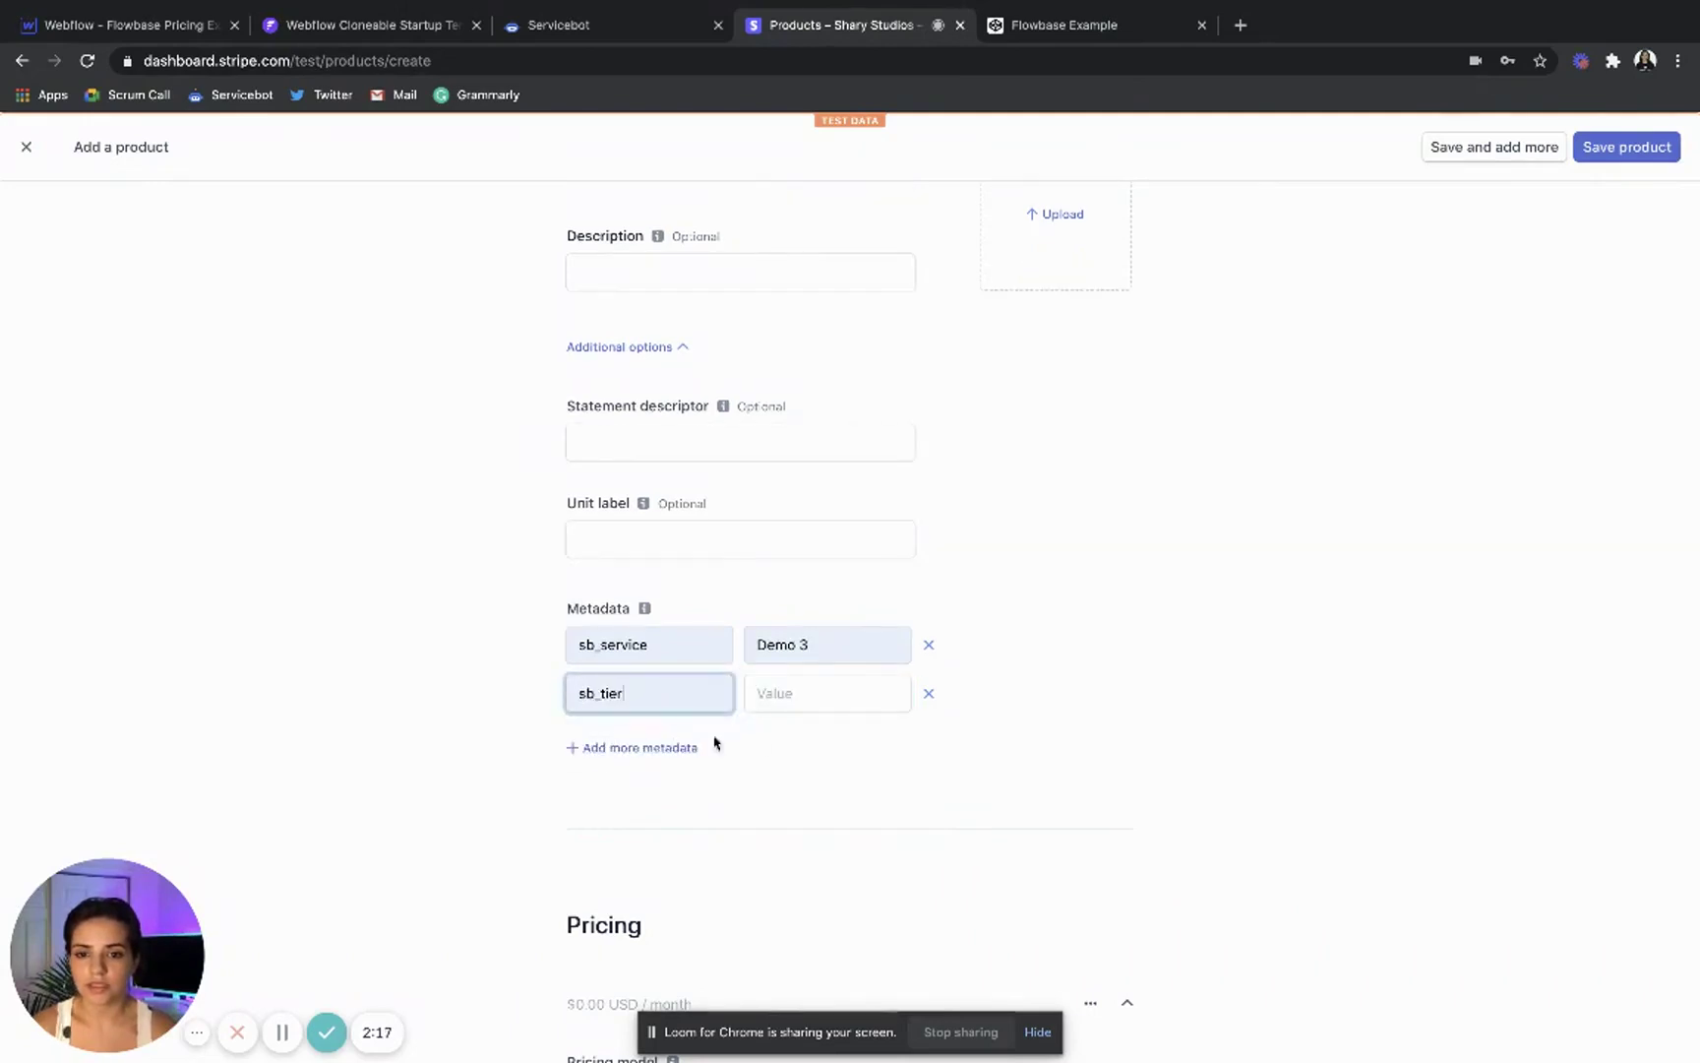
click(797, 701)
text(pla)
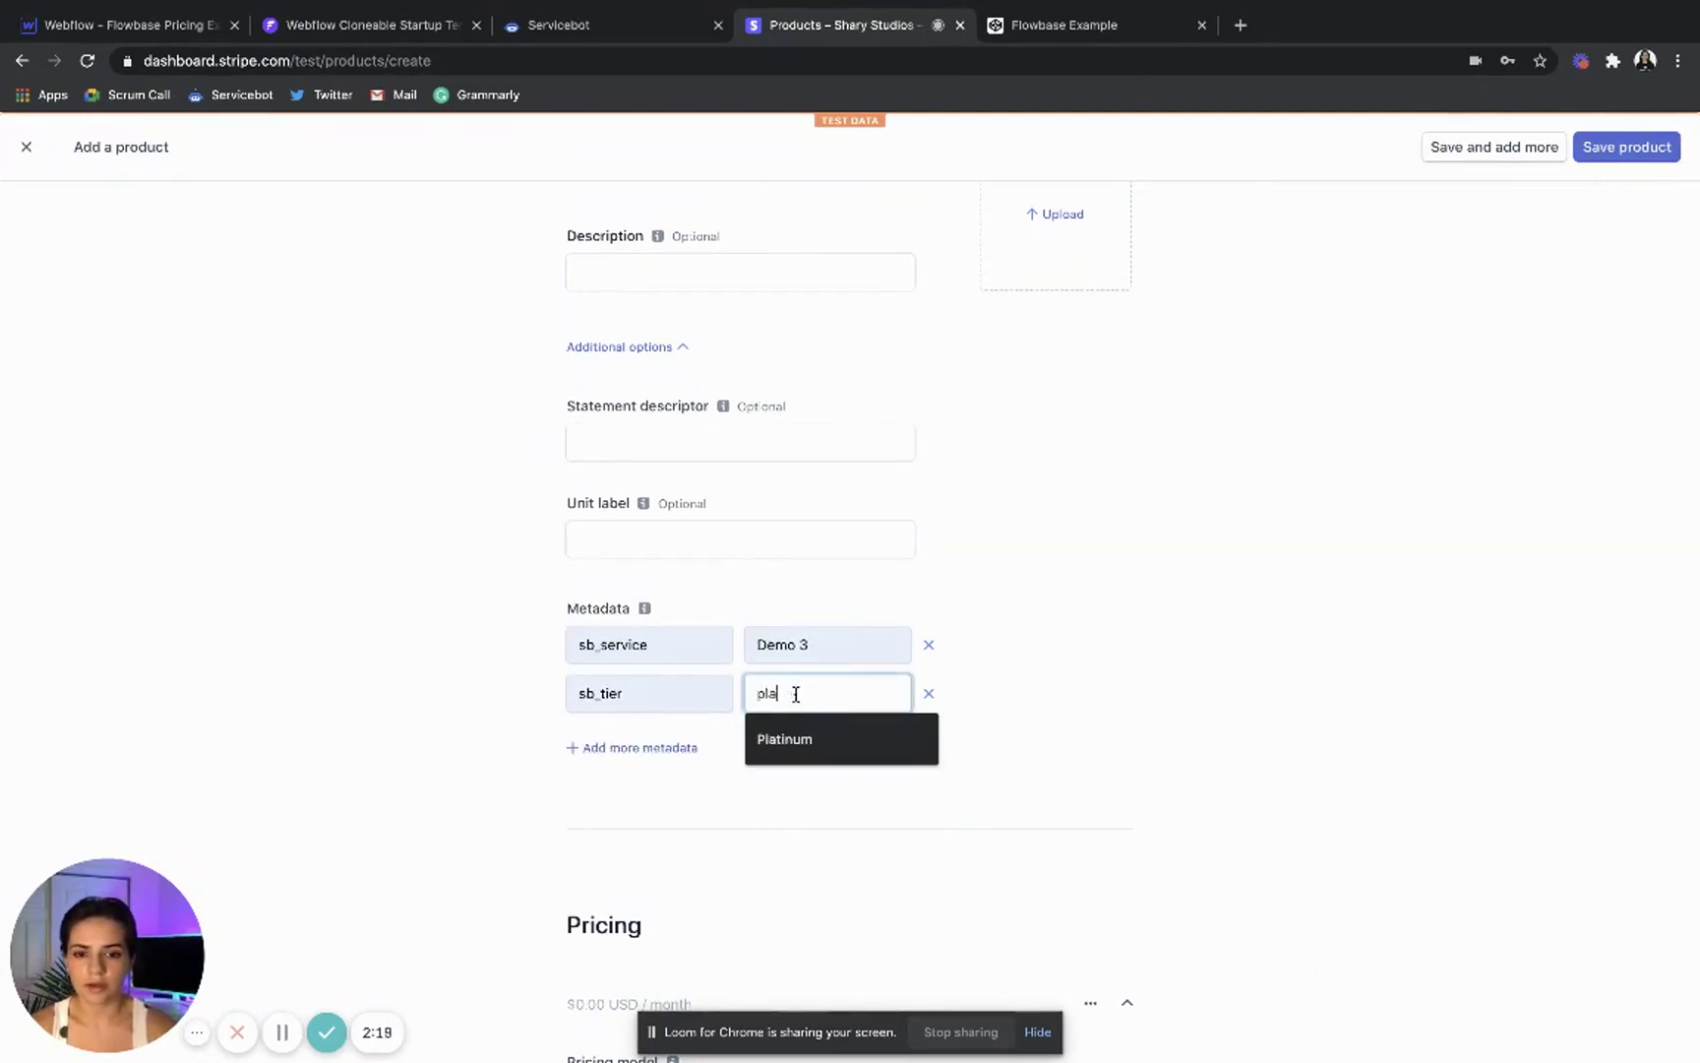
click(805, 732)
- Save the Platinum product with a recurring monthly price of 50.00 USD and return to the product list
scroll(961, 809, down, 6)
scroll(961, 809, down, 1)
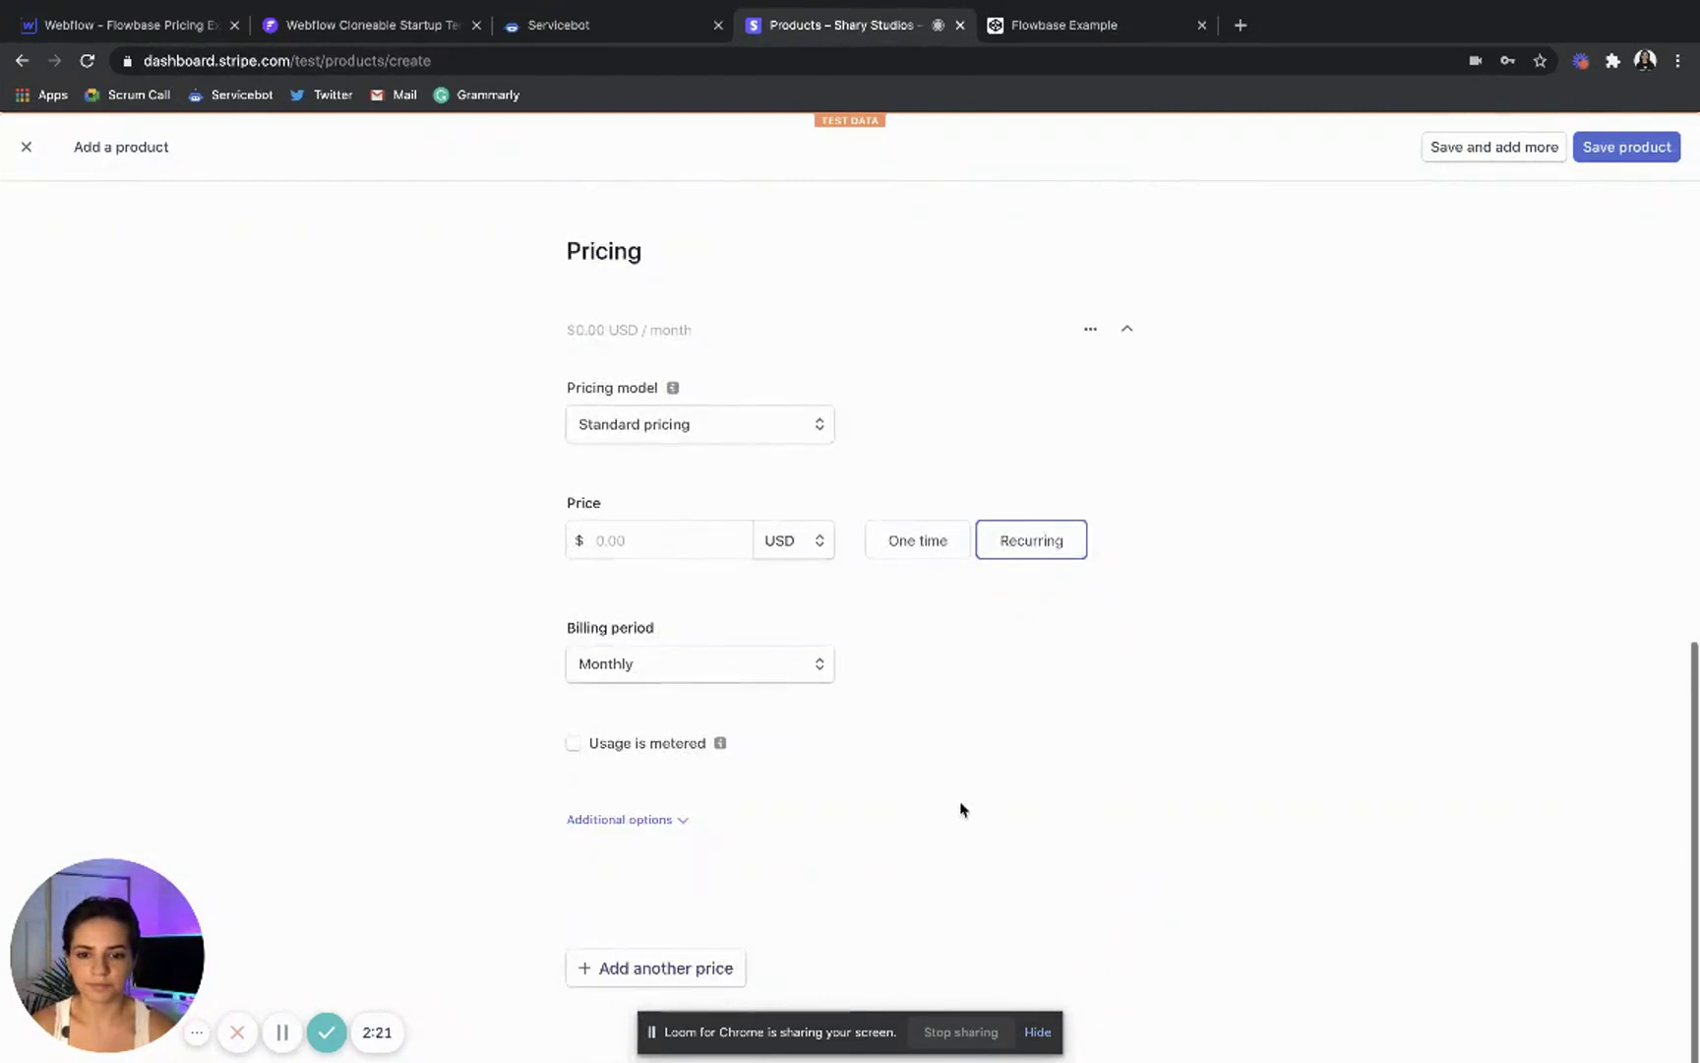
click(635, 542)
text(50)
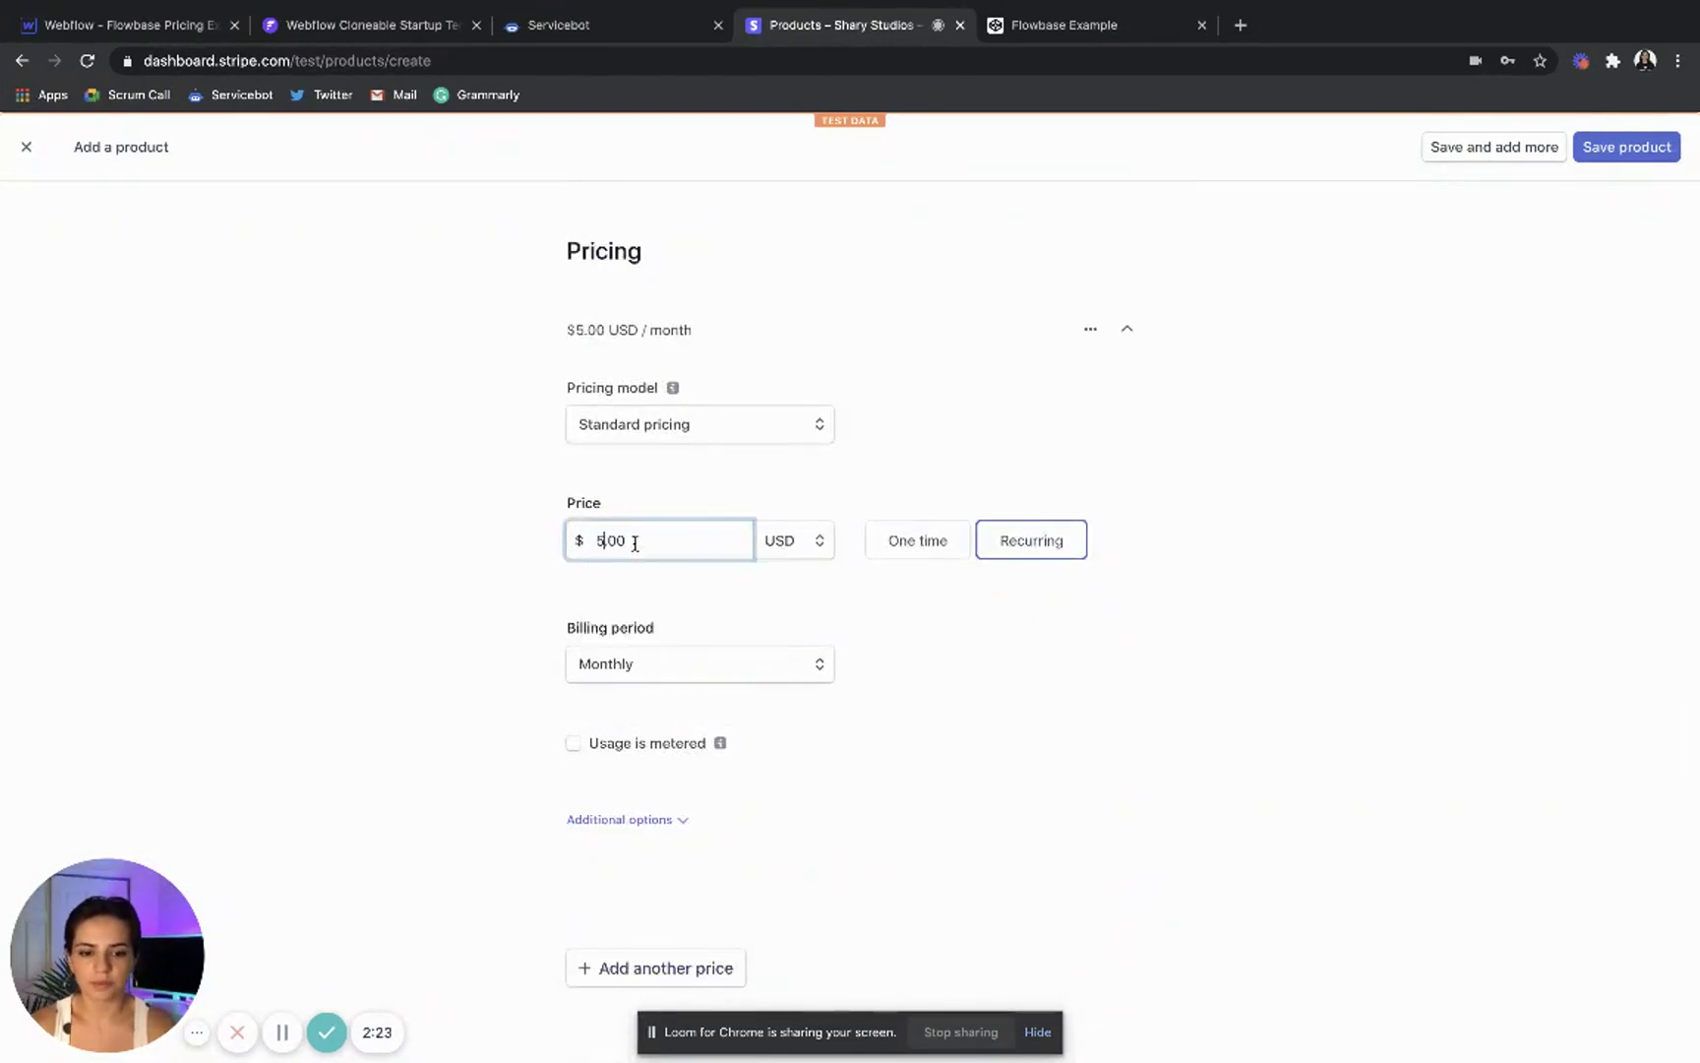
click(1614, 155)
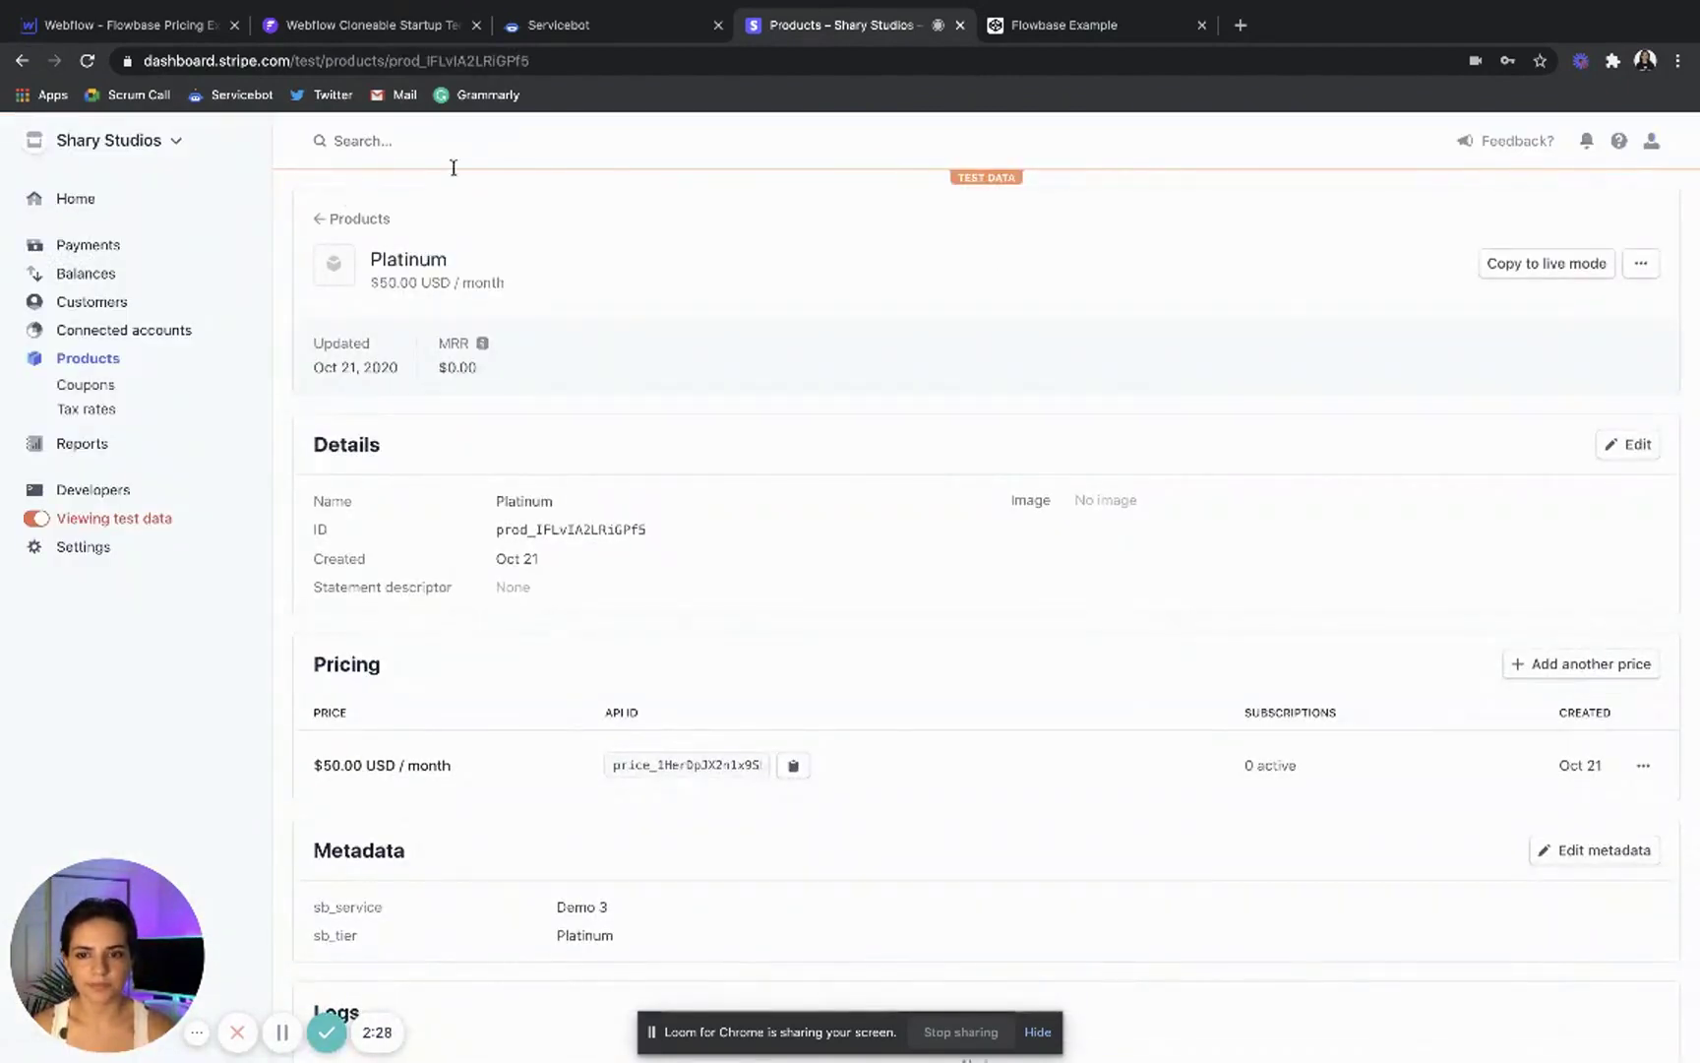
click(353, 217)
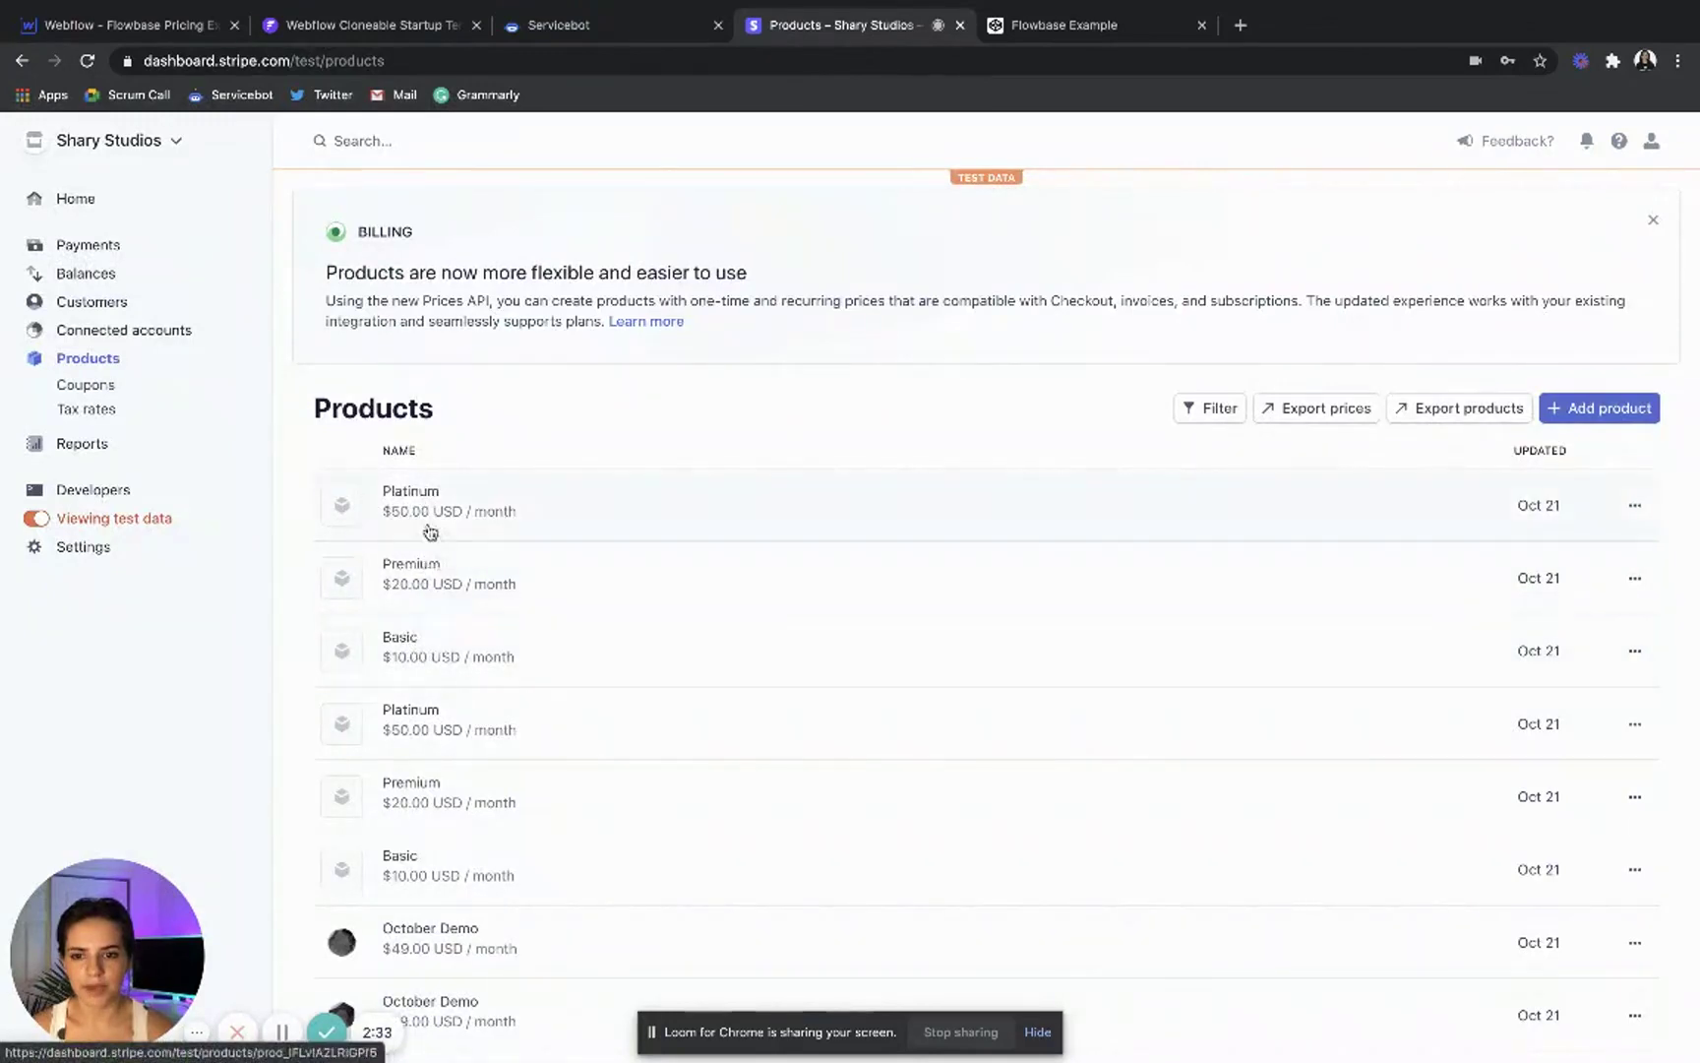
- Switch to Servicebot and create a new pricing page named Flowbase Example Pricing
click(600, 24)
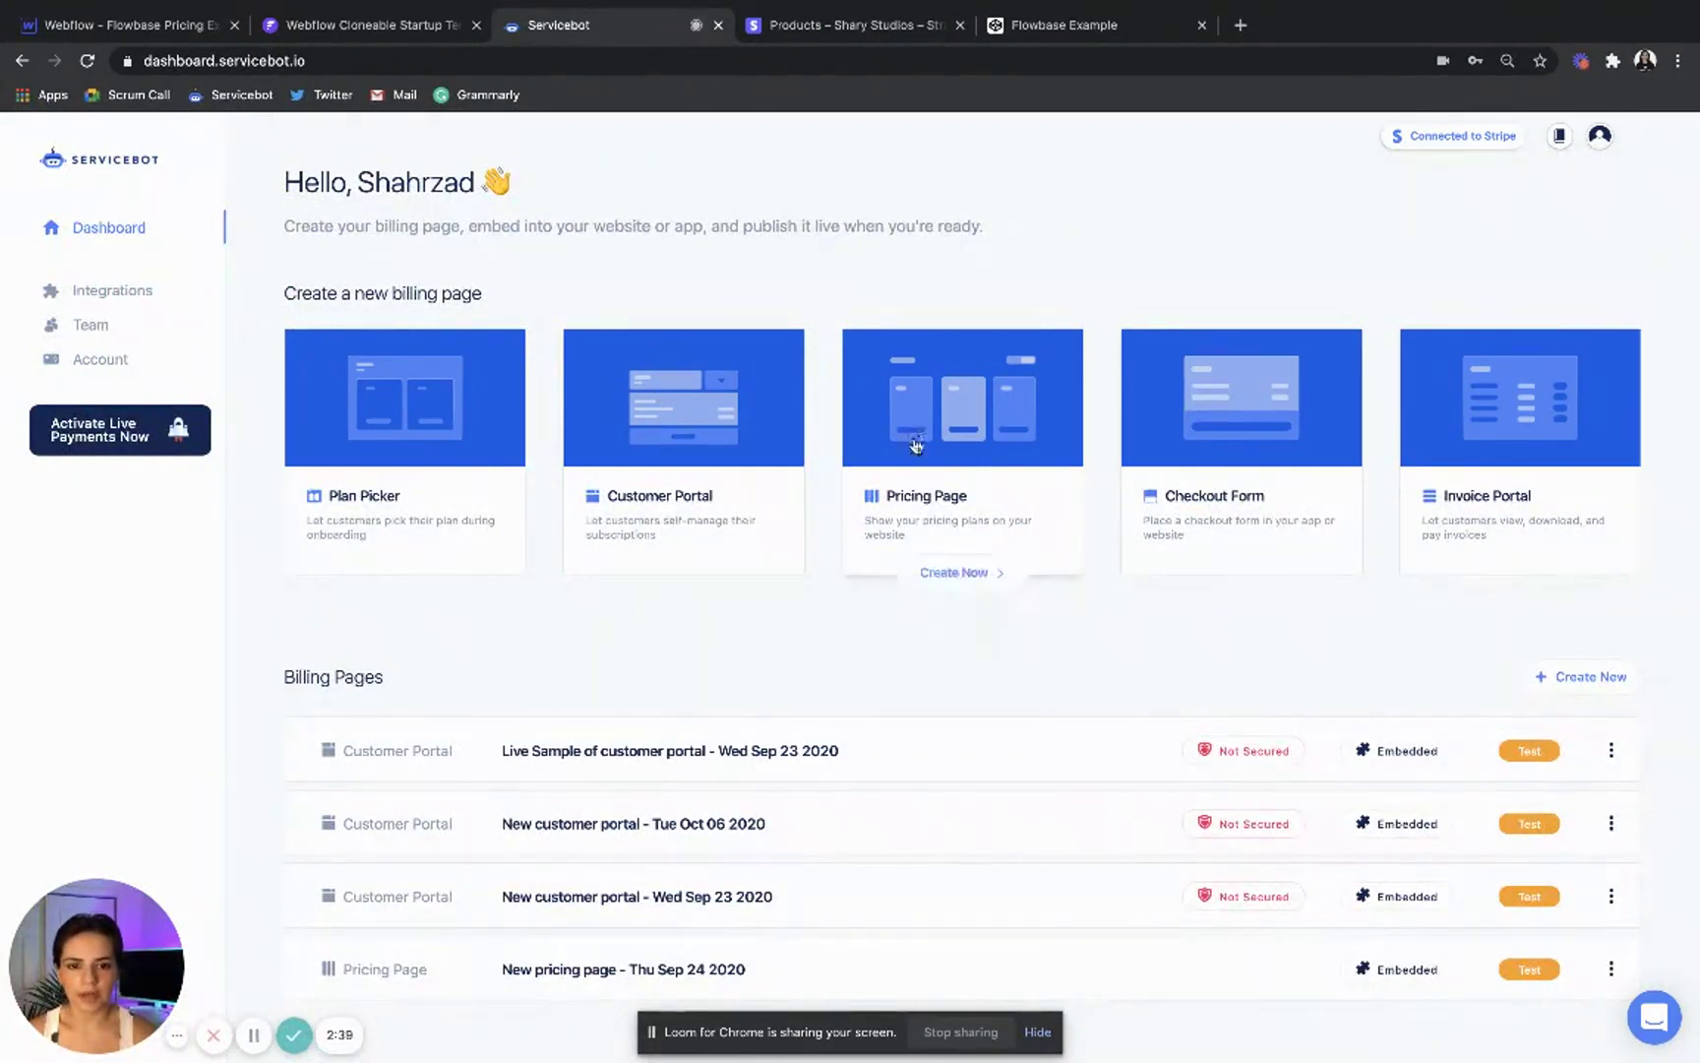
click(947, 569)
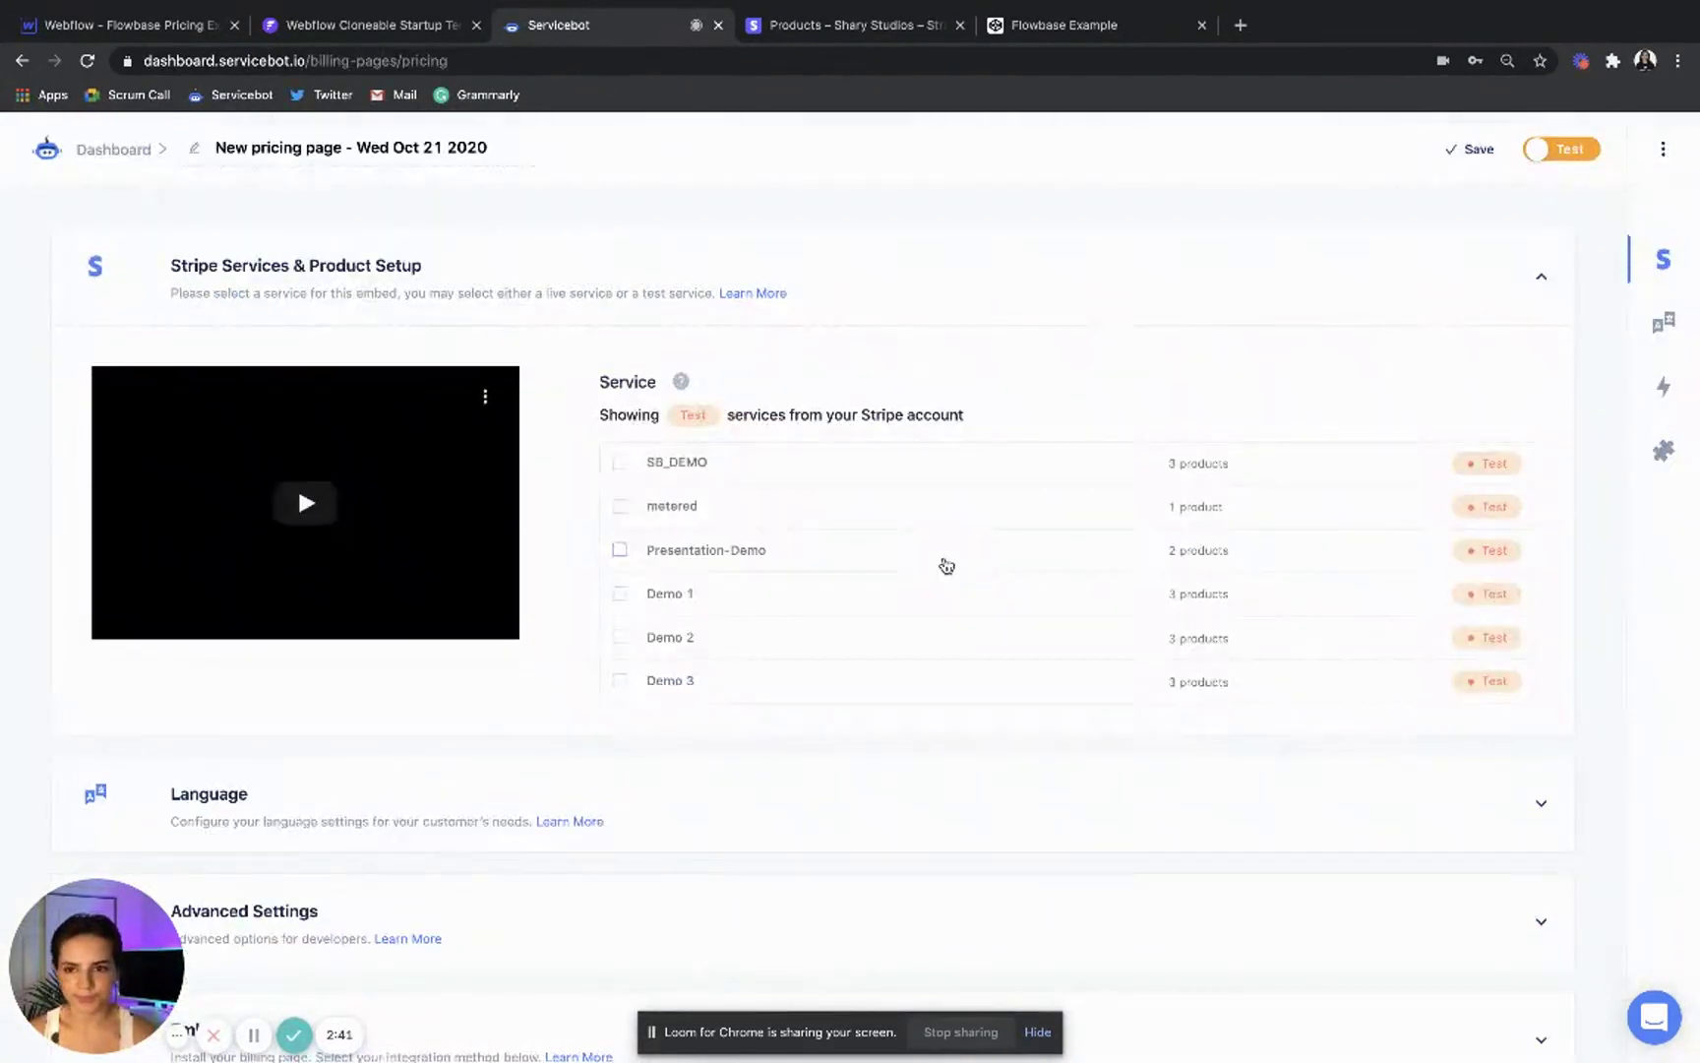
triple_click(483, 148)
text(Flow)
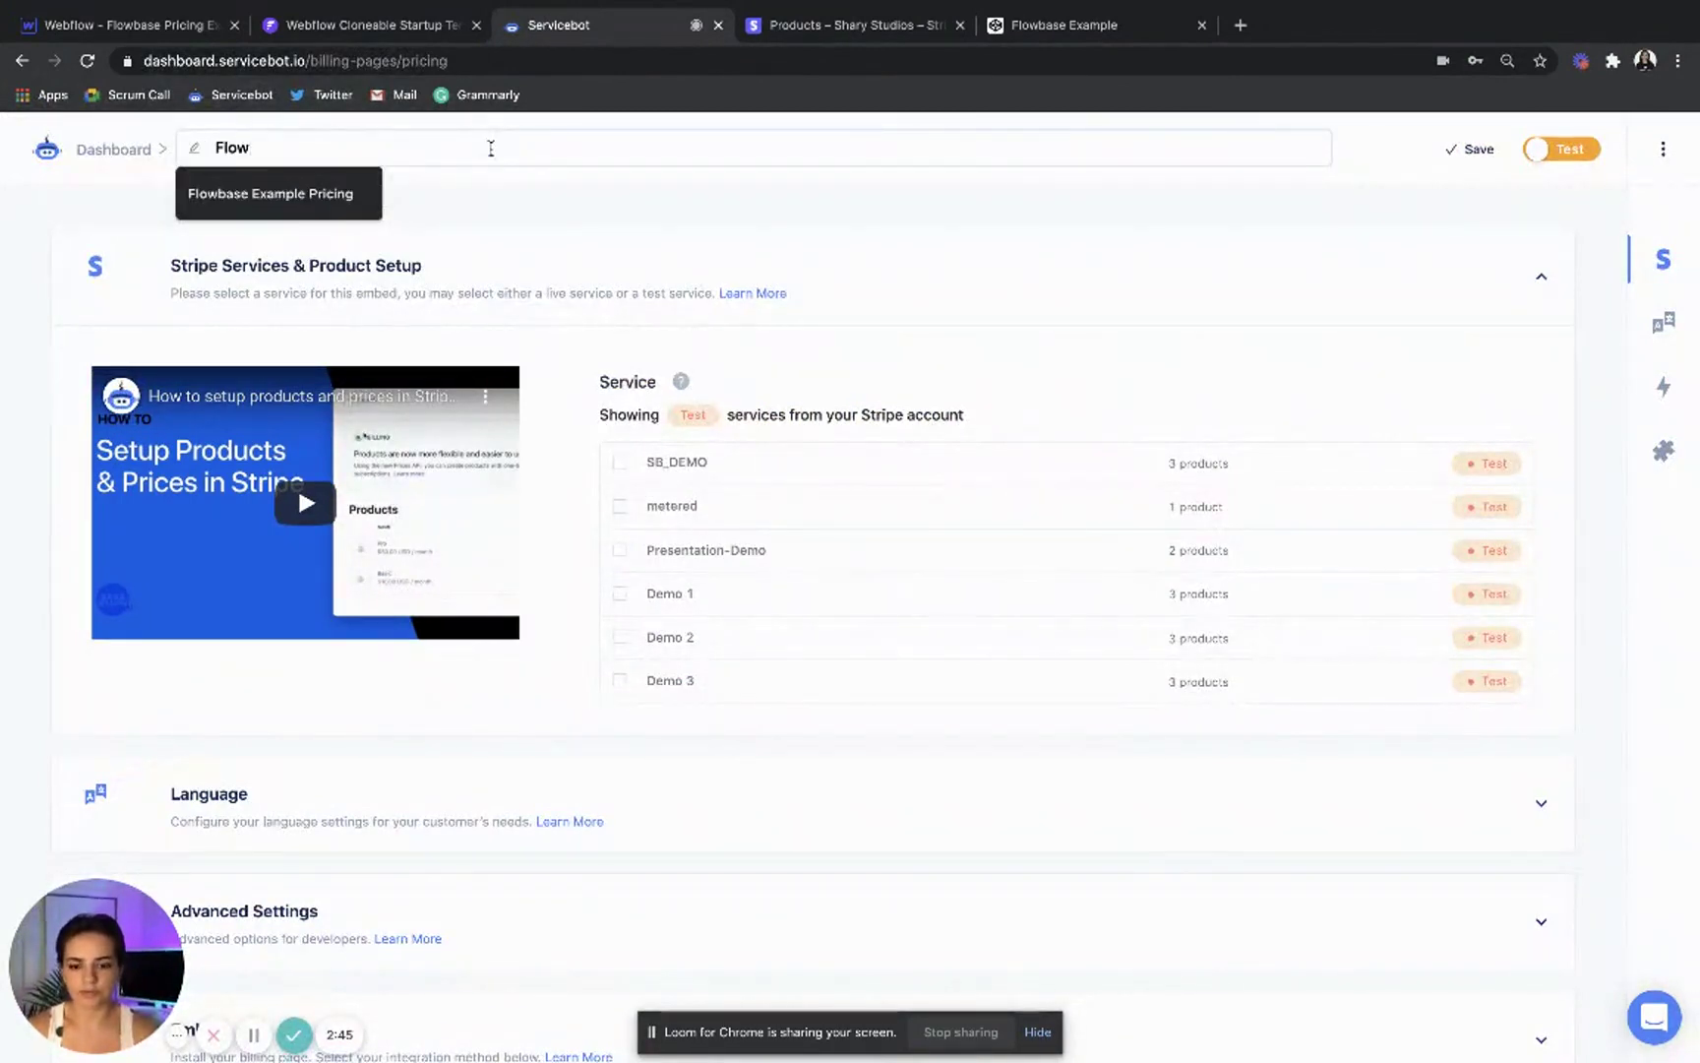
text(ba)
click(296, 192)
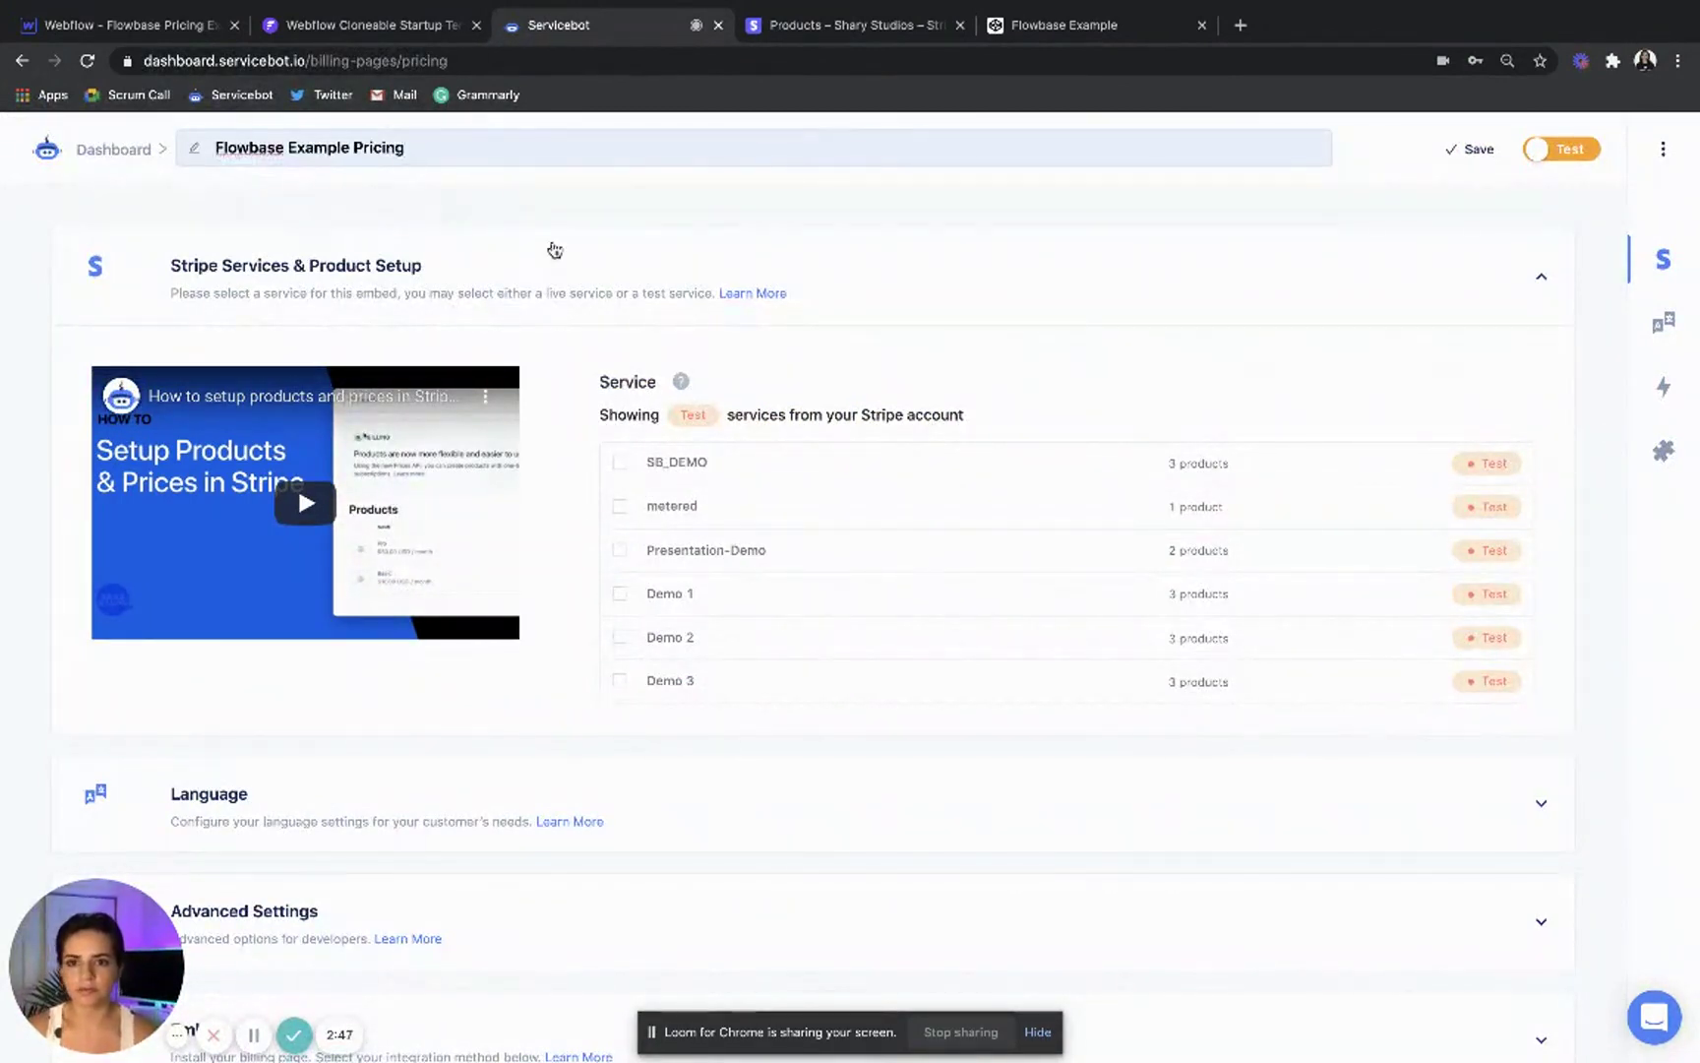
- Select the Demo 3 service for the pricing page and review its Pricing Settings with the tier preview
click(618, 683)
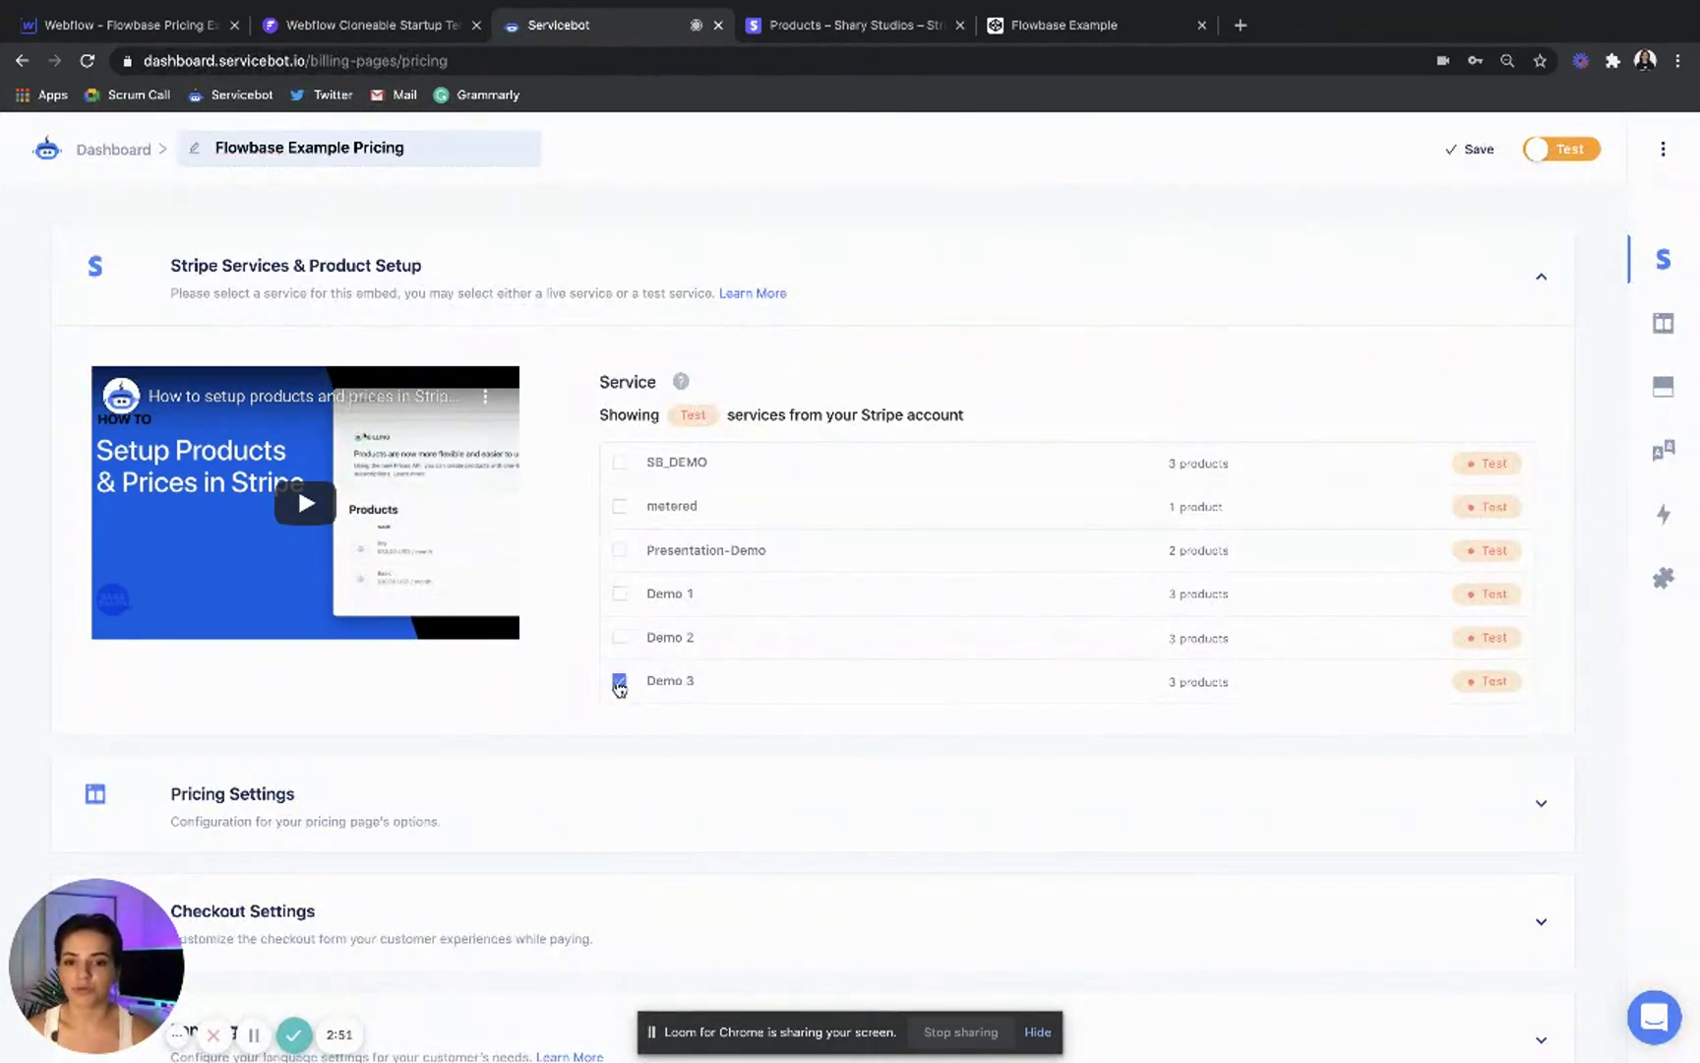
scroll(619, 687, down, 3)
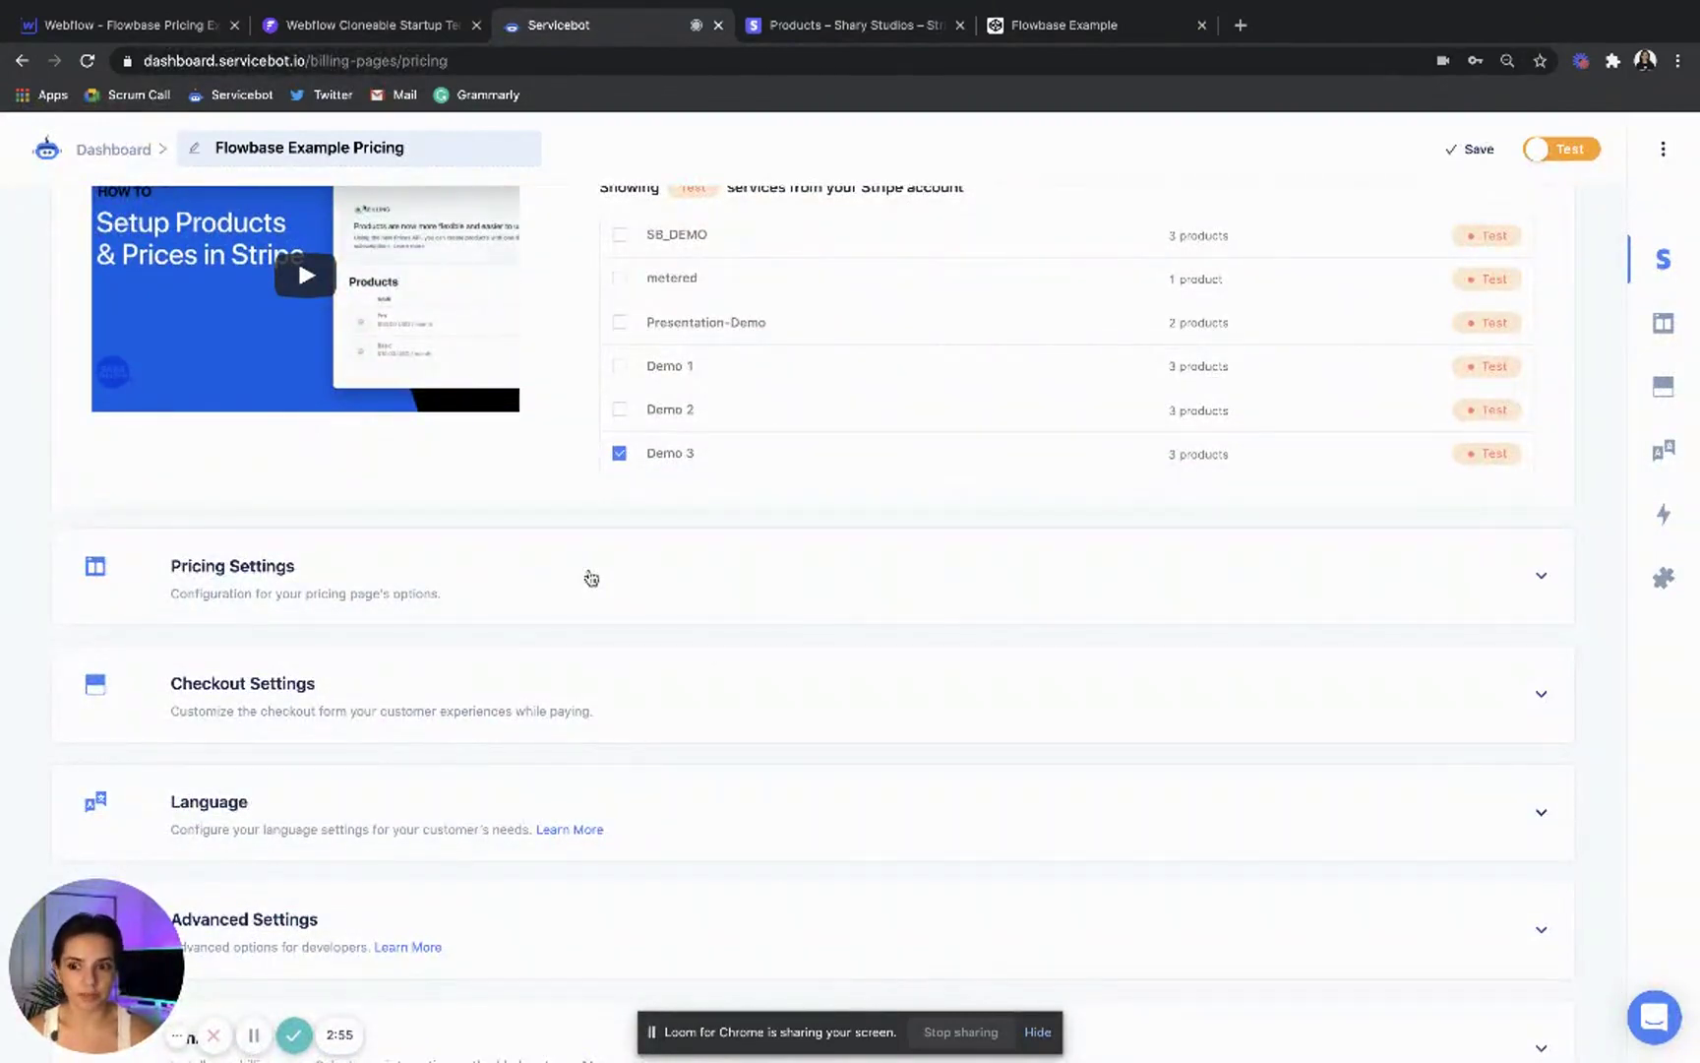
click(591, 578)
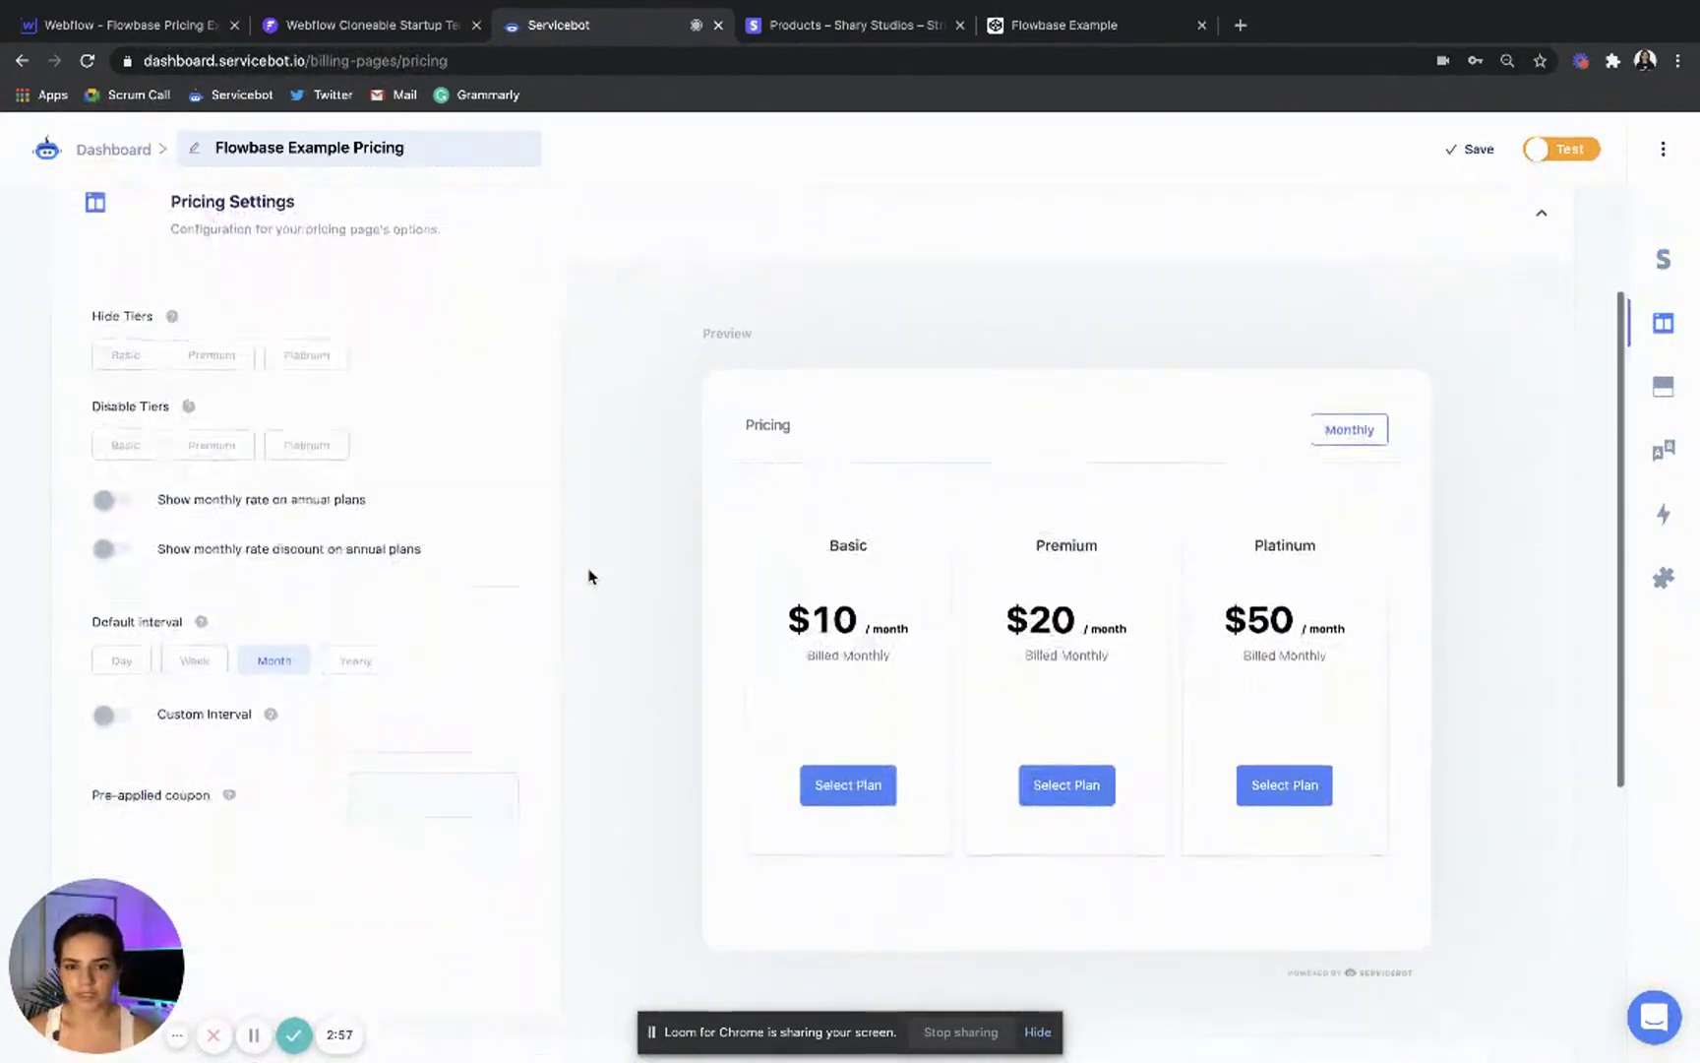
scroll(582, 517, up, 1)
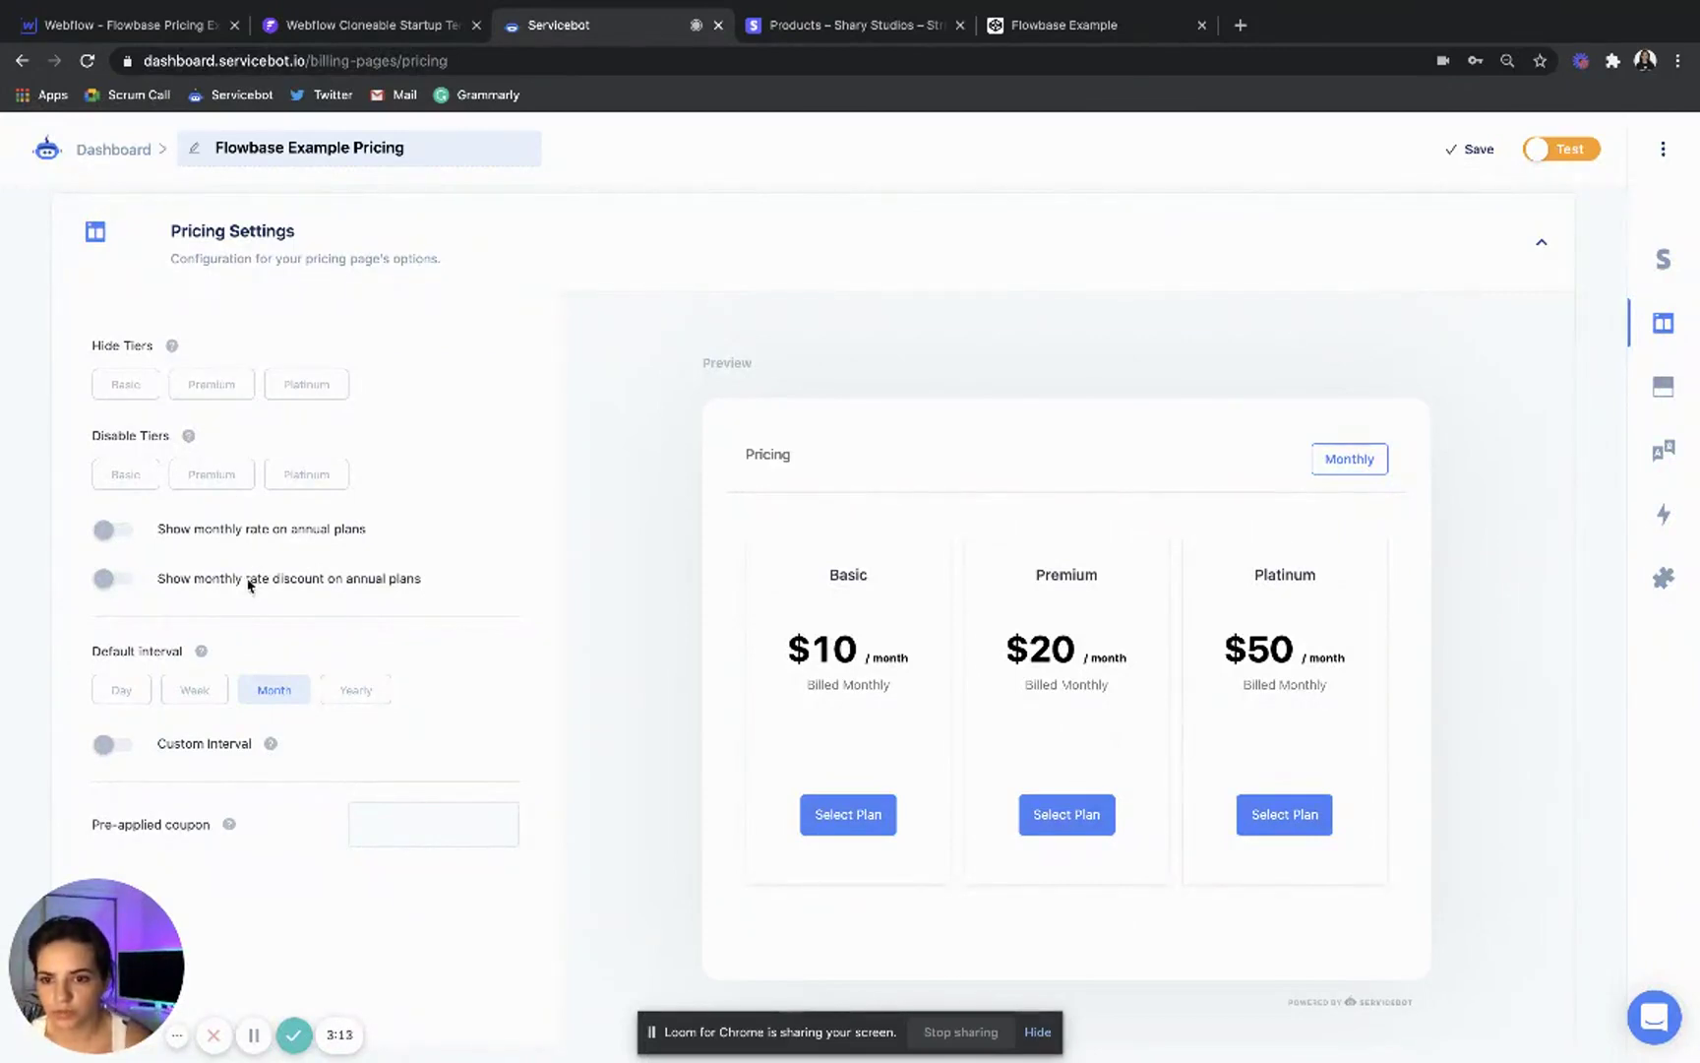
scroll(247, 583, down, 2)
scroll(248, 580, up, 2)
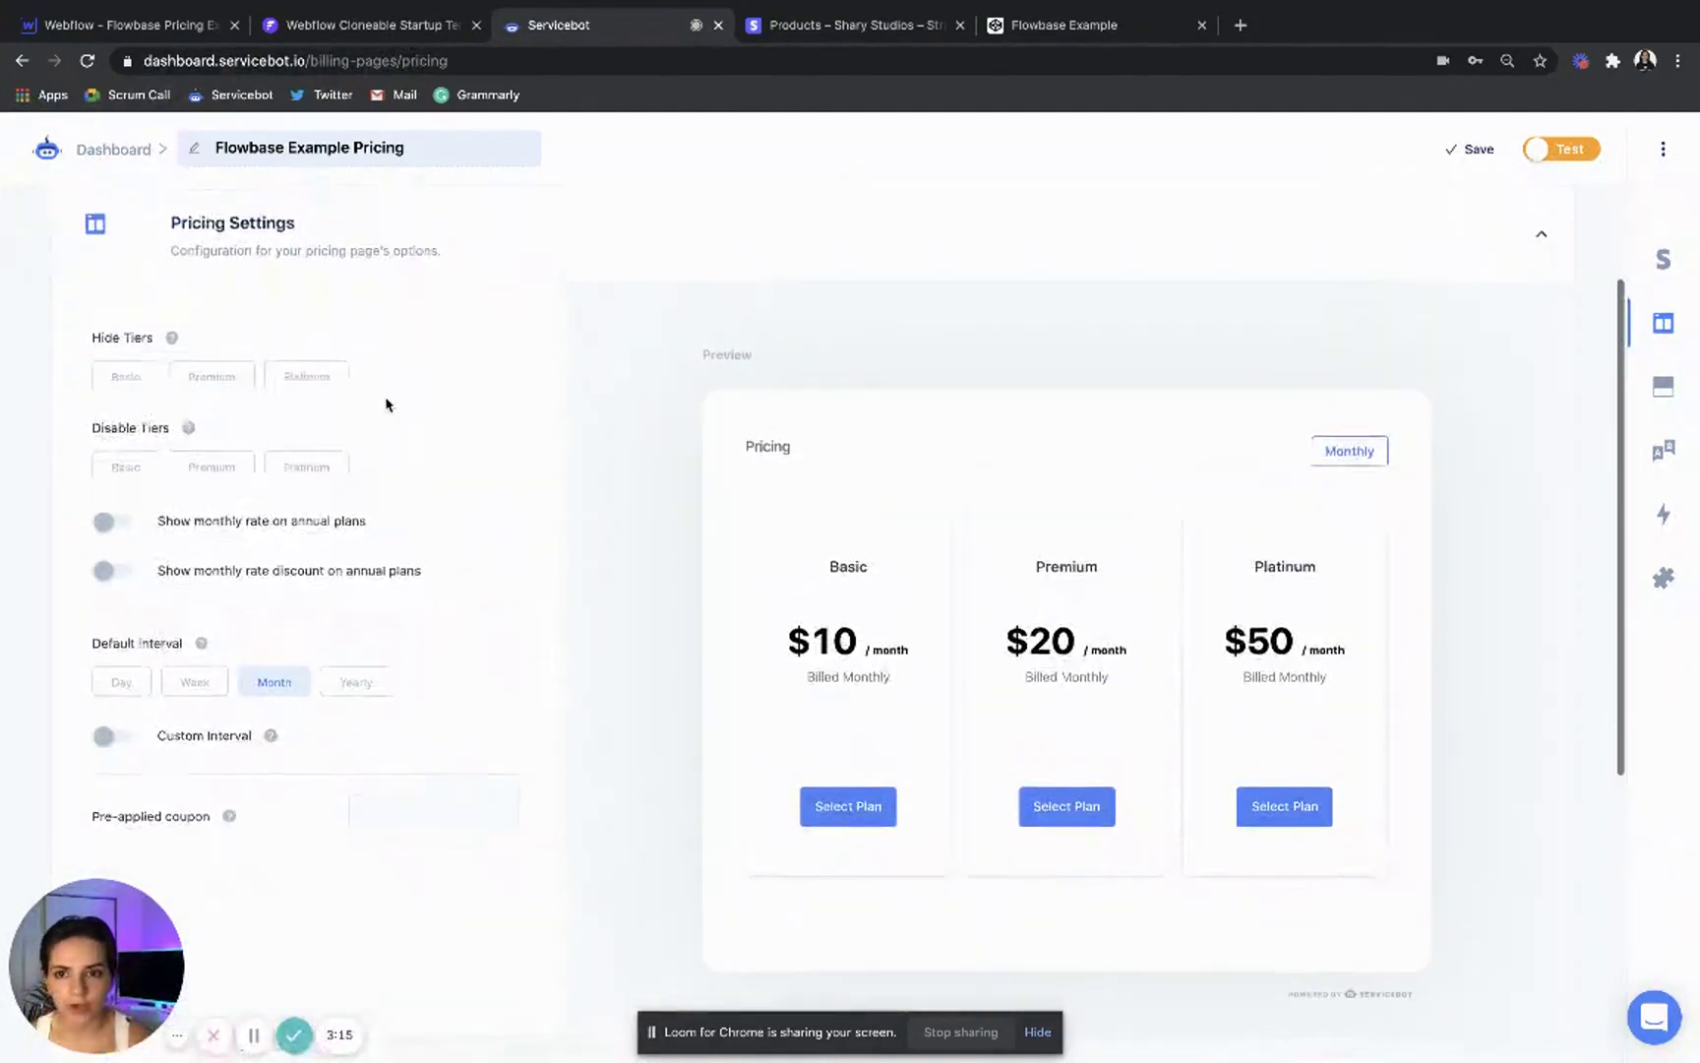
- Review the pricing page's Checkout Settings and enable Stripe styling for the checkout form
click(630, 258)
click(1649, 394)
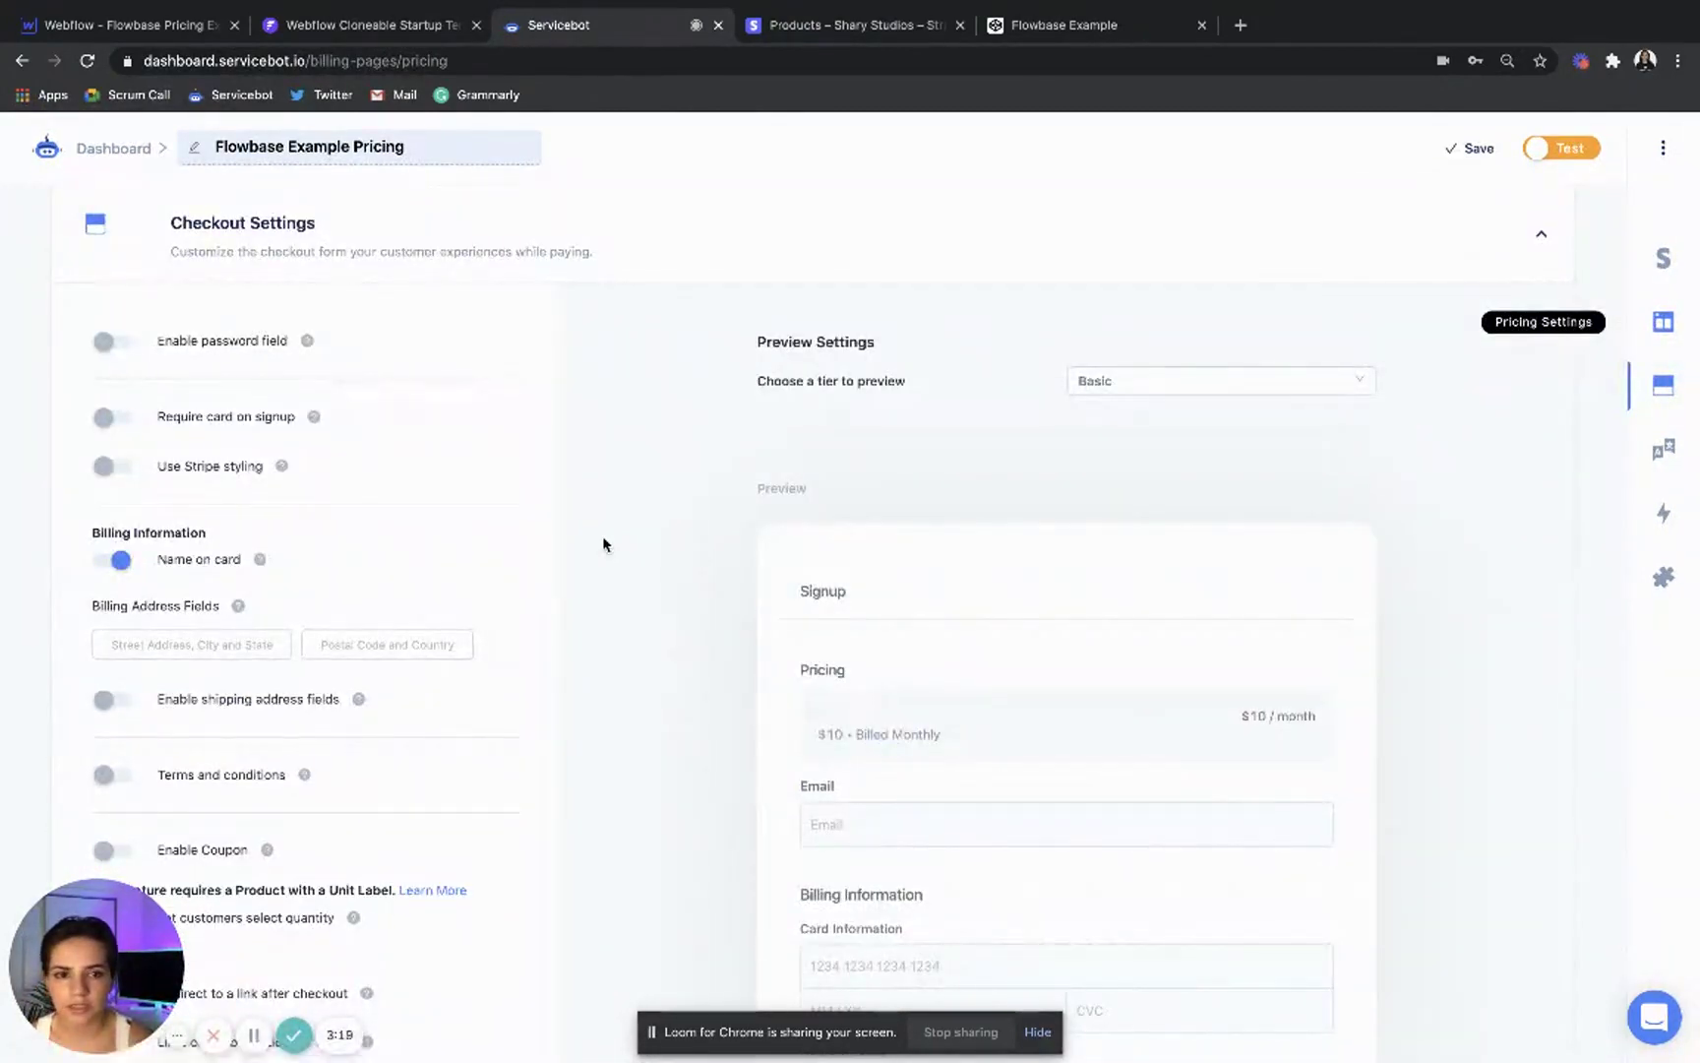
scroll(602, 540, down, 3)
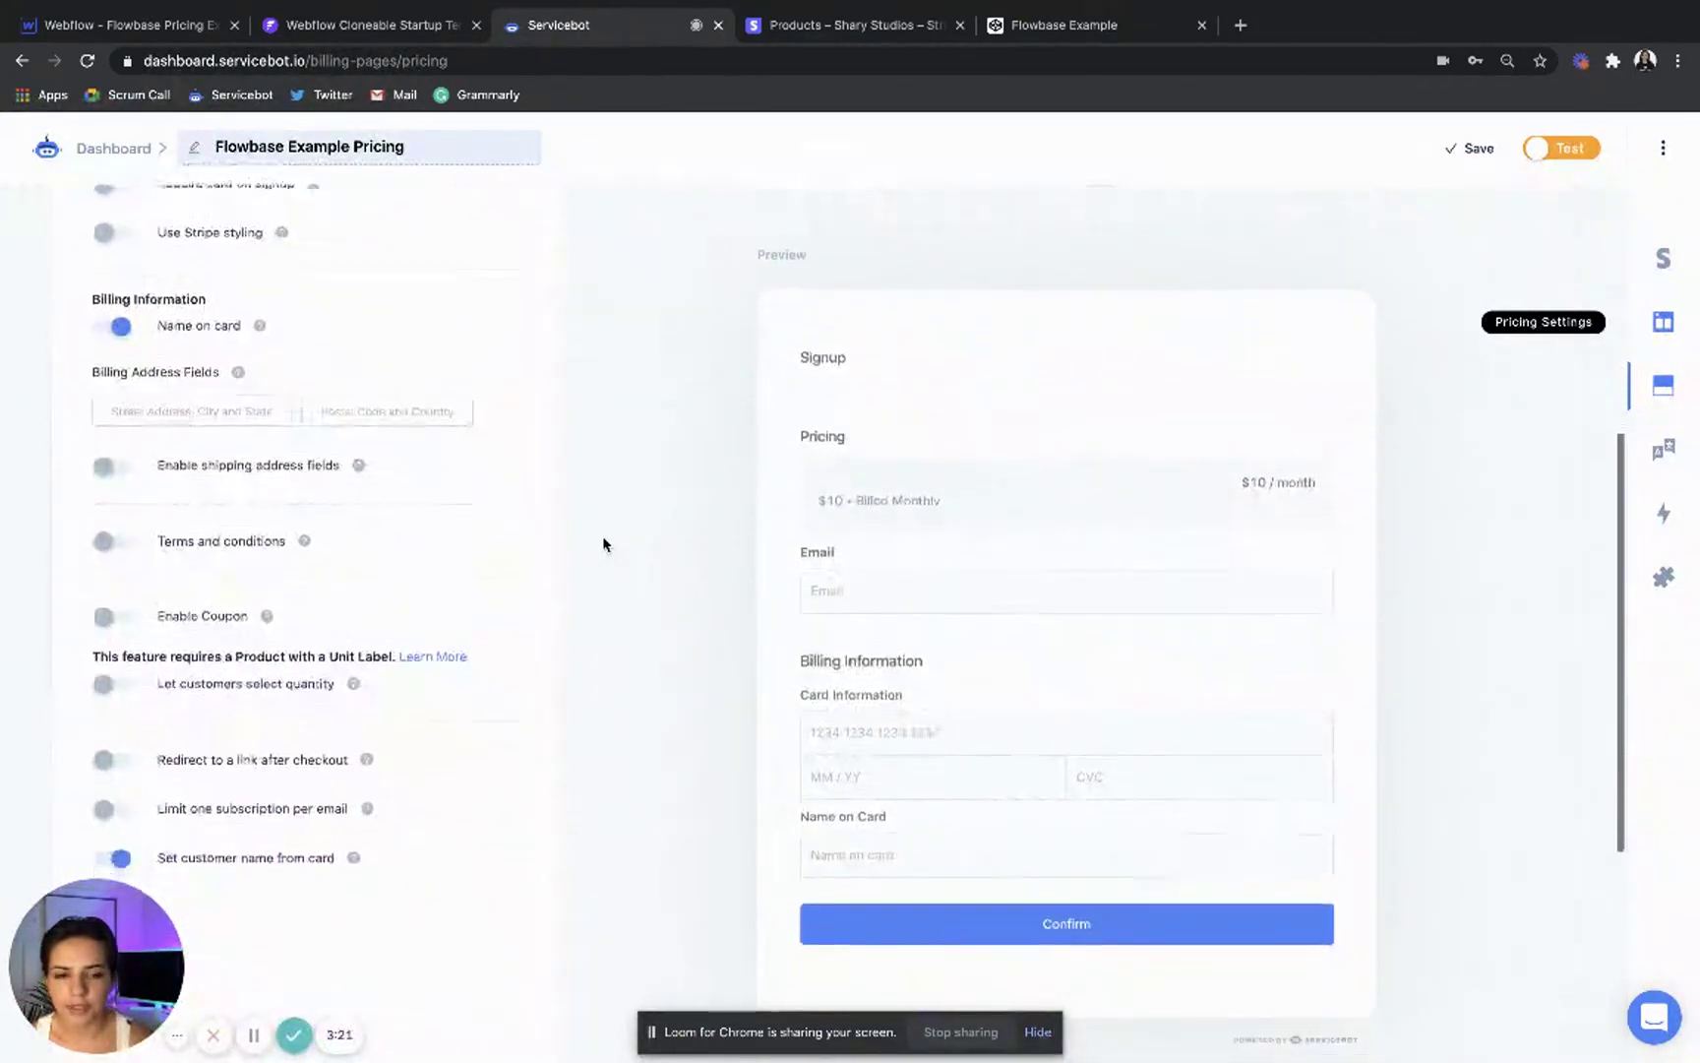
scroll(604, 543, down, 2)
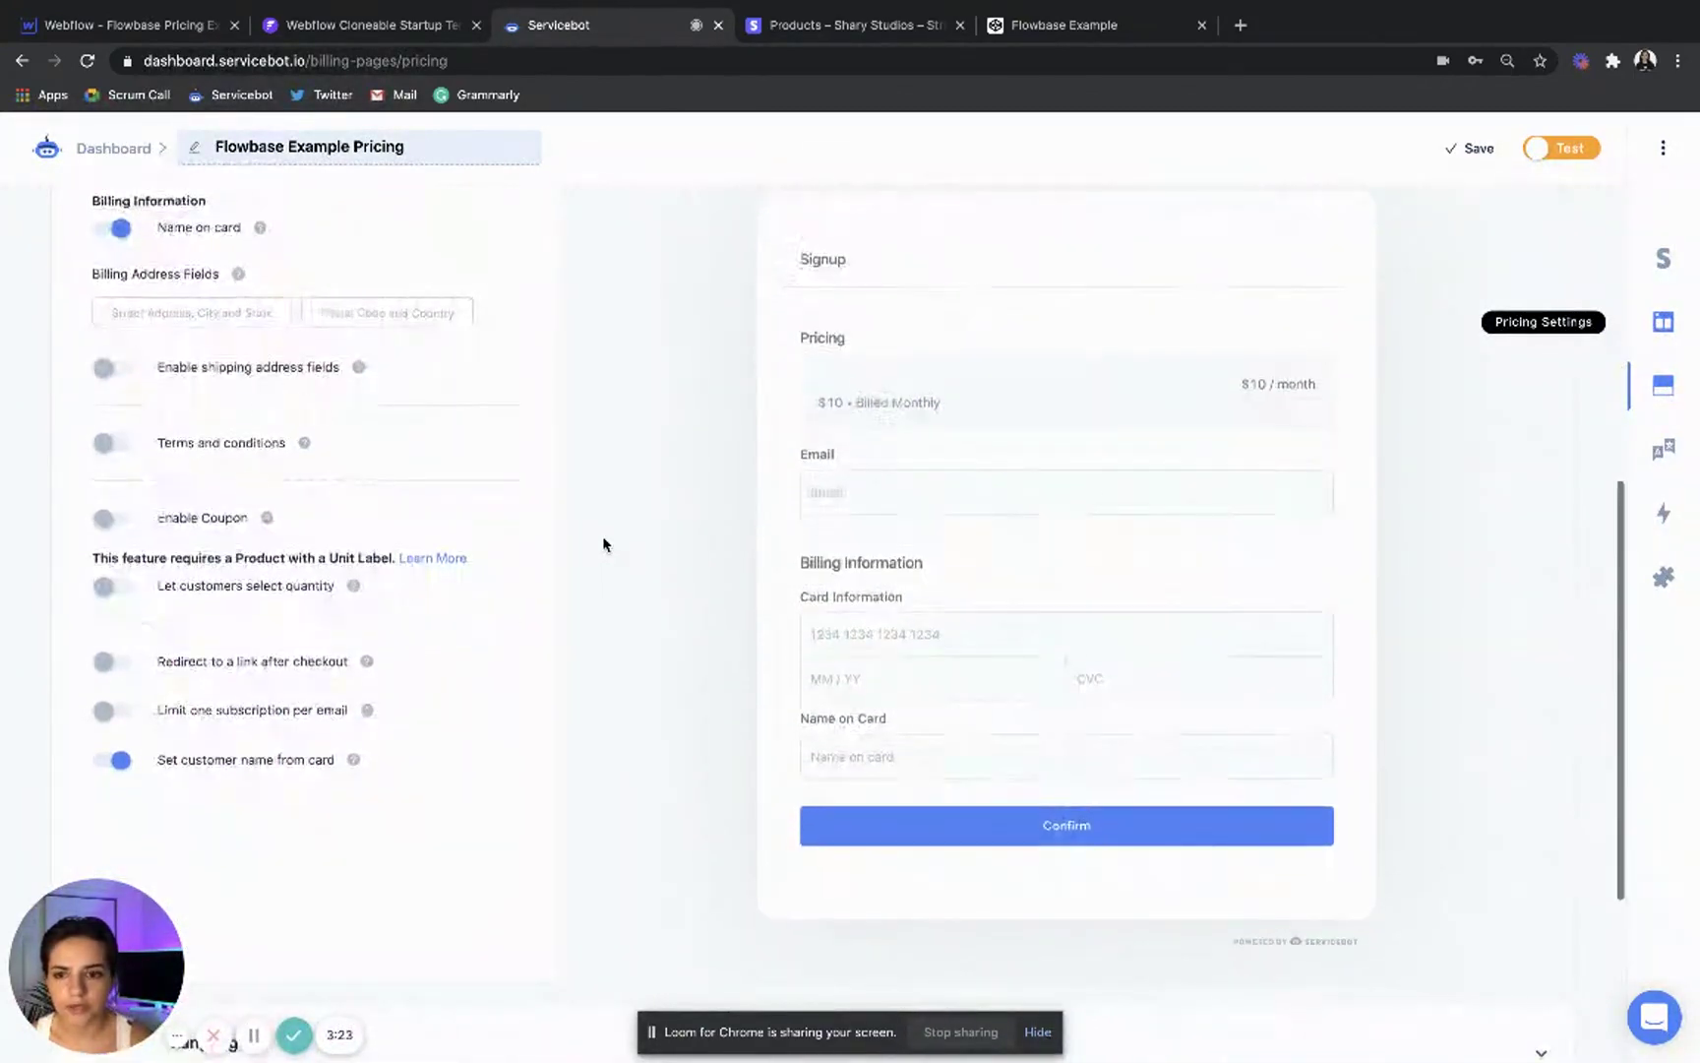
scroll(254, 407, up, 3)
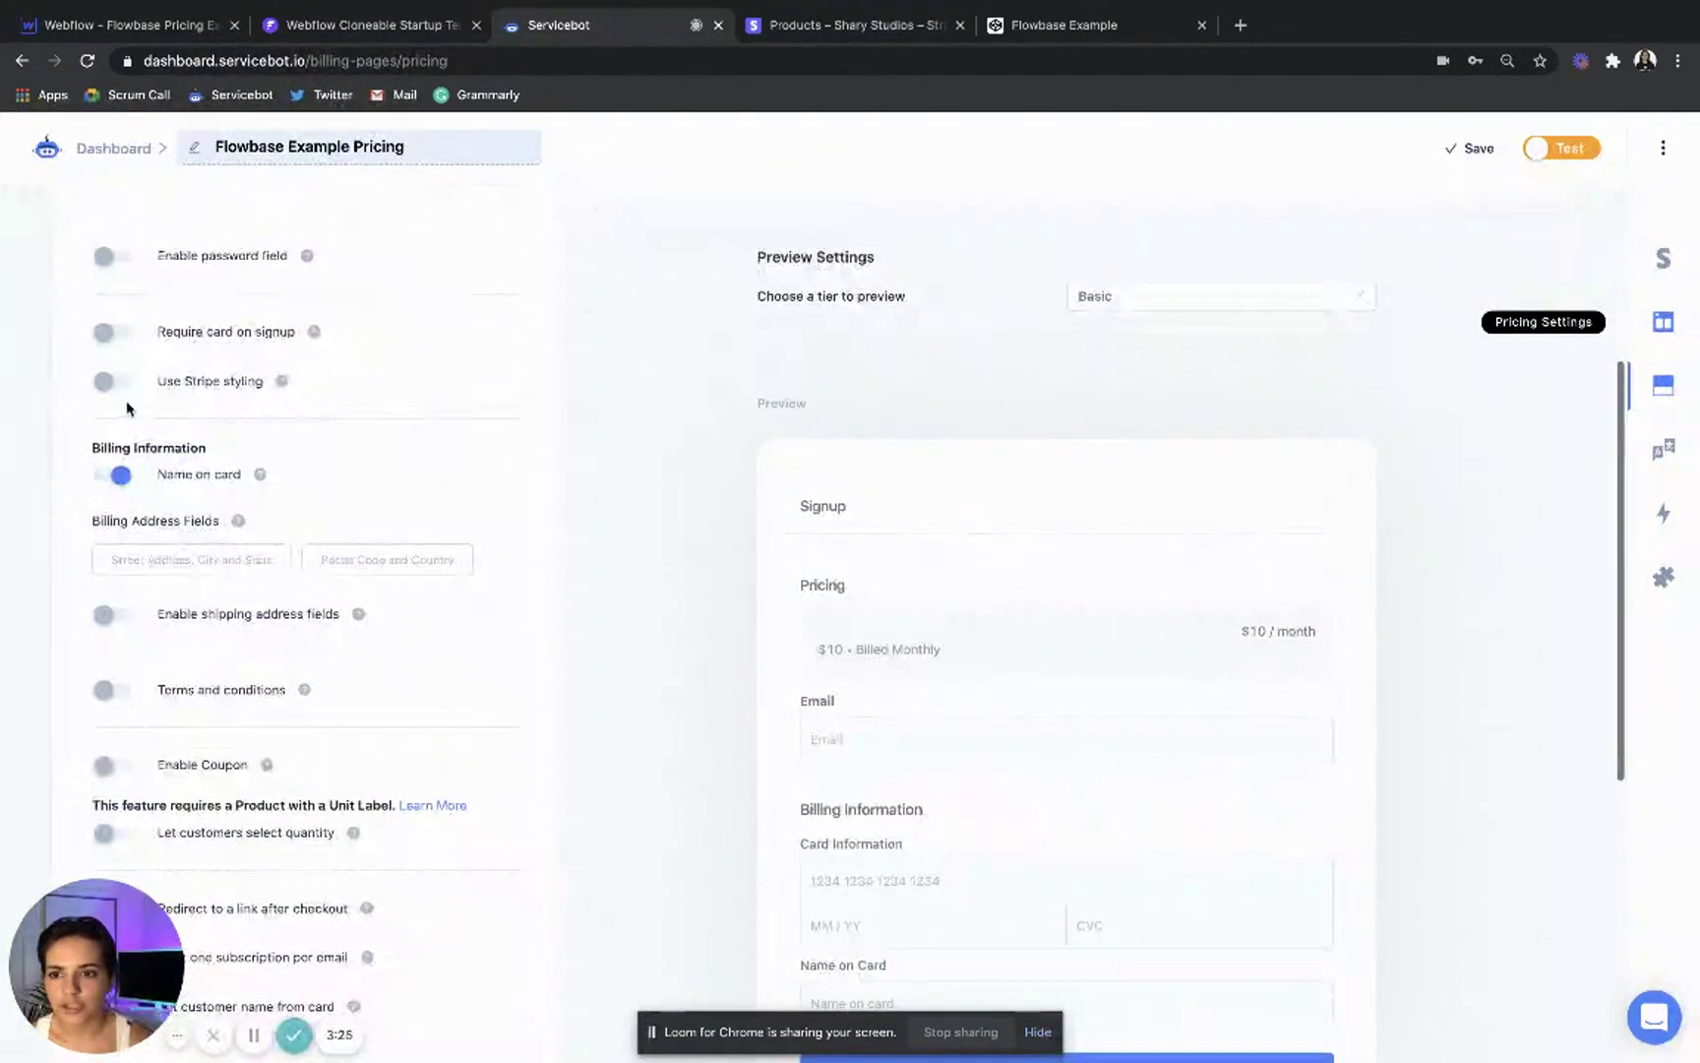
click(103, 387)
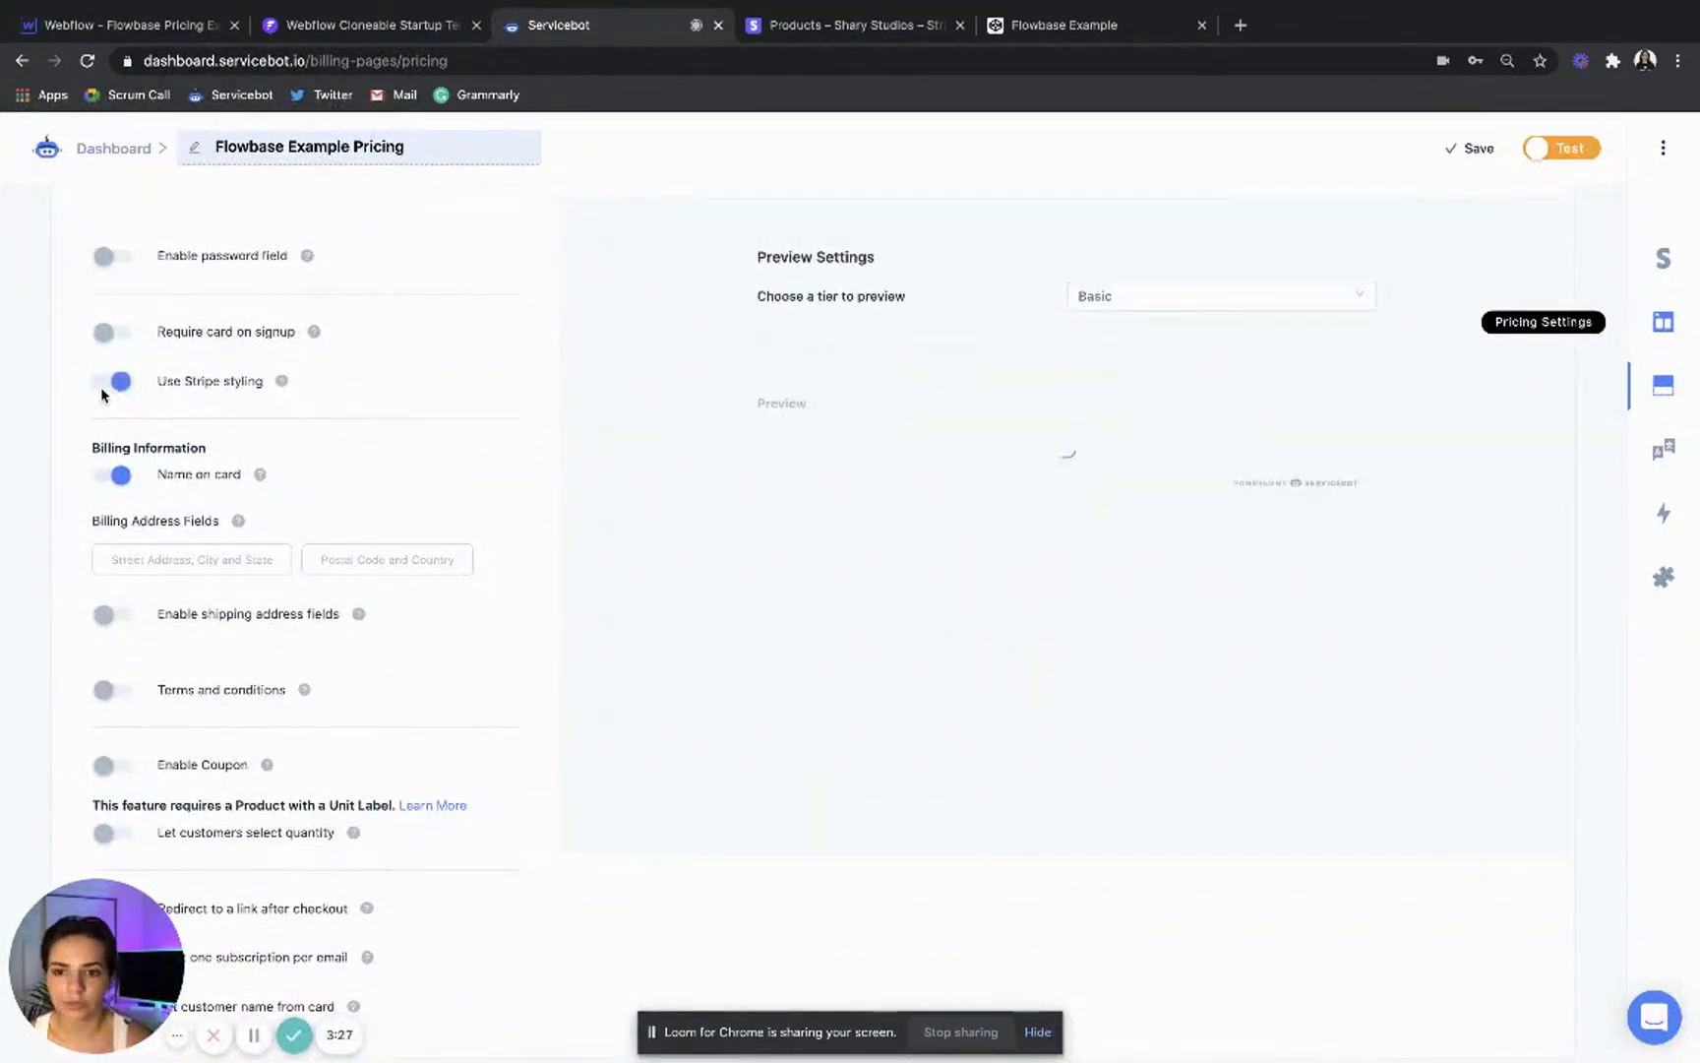
- Add the Street Address, City and State and the Postal Code and Country billing fields to the checkout form
scroll(827, 461, down, 1)
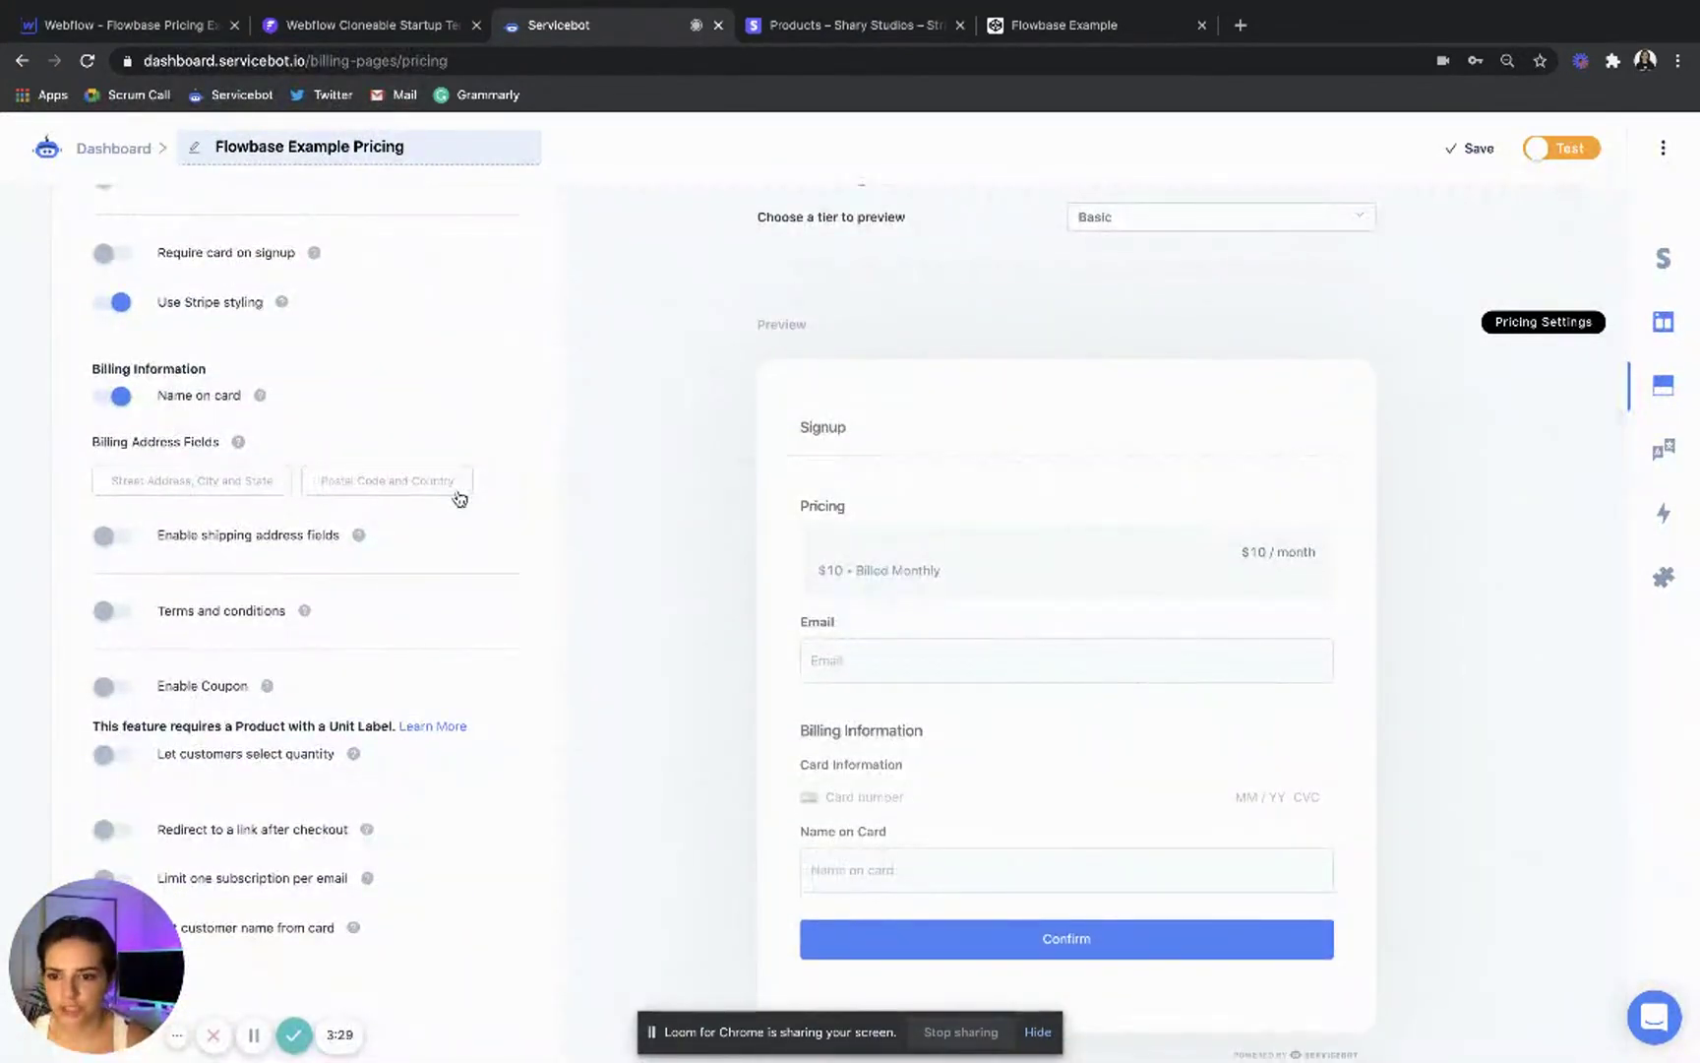
scroll(457, 497, down, 2)
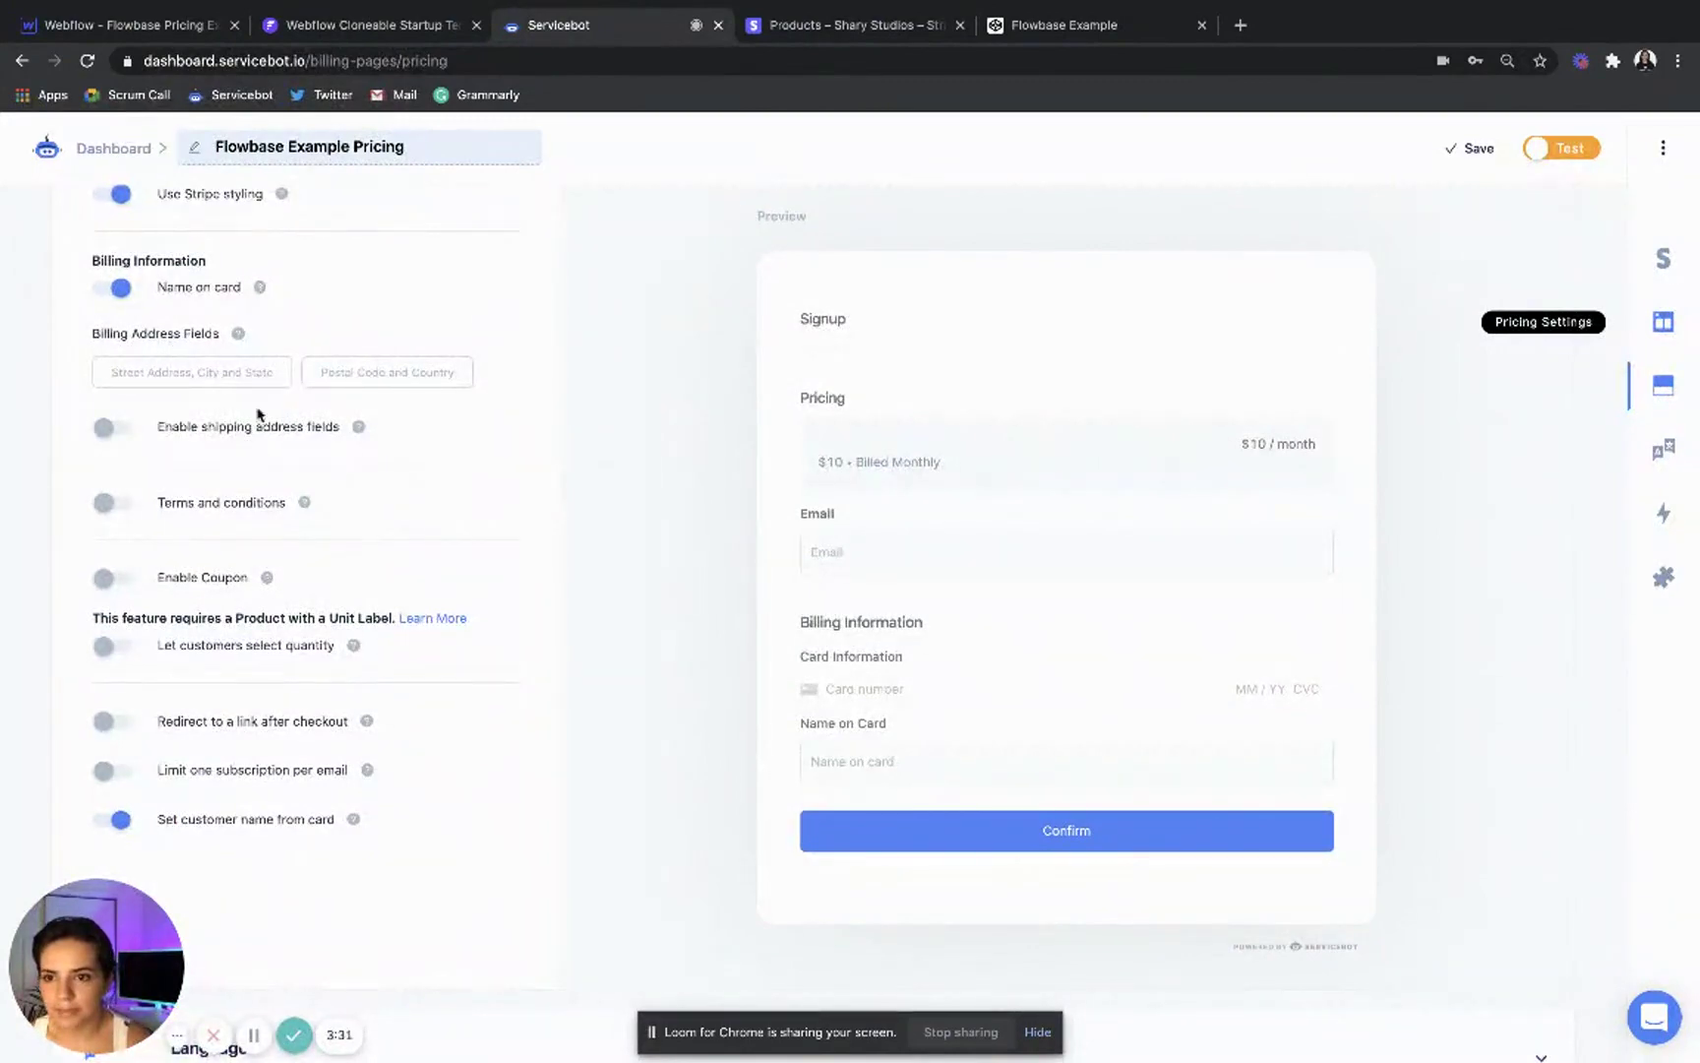
click(224, 377)
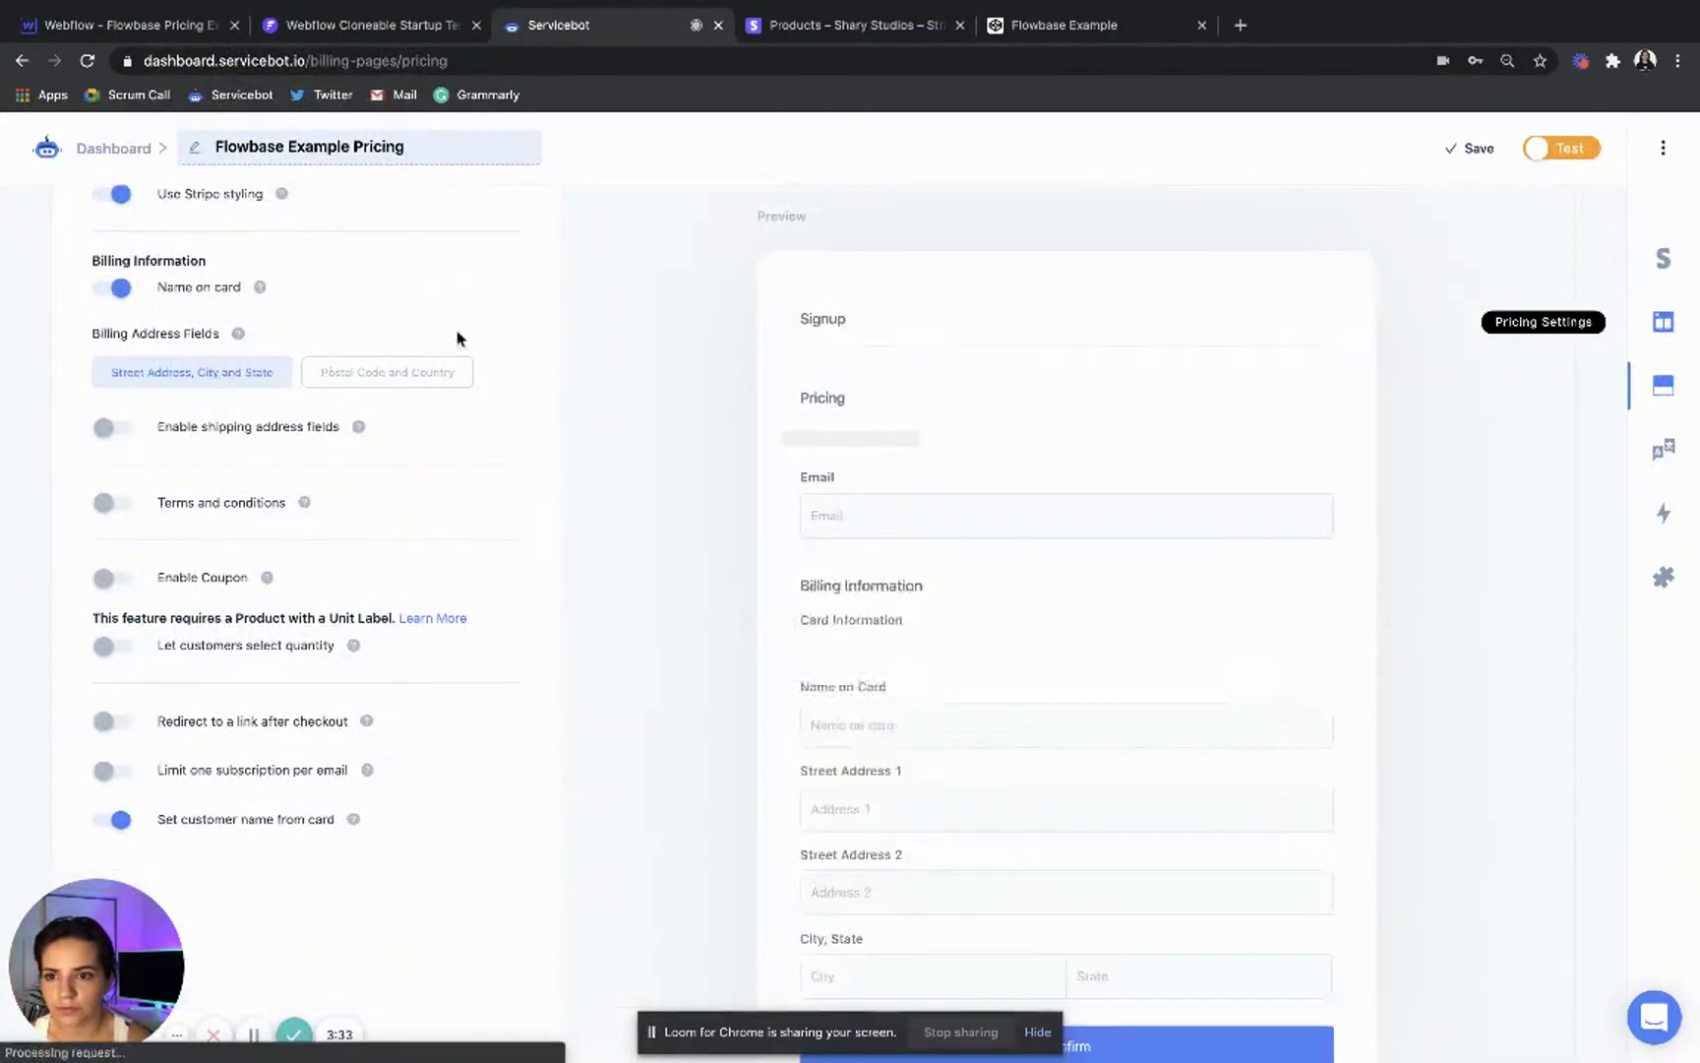
scroll(1084, 478, down, 6)
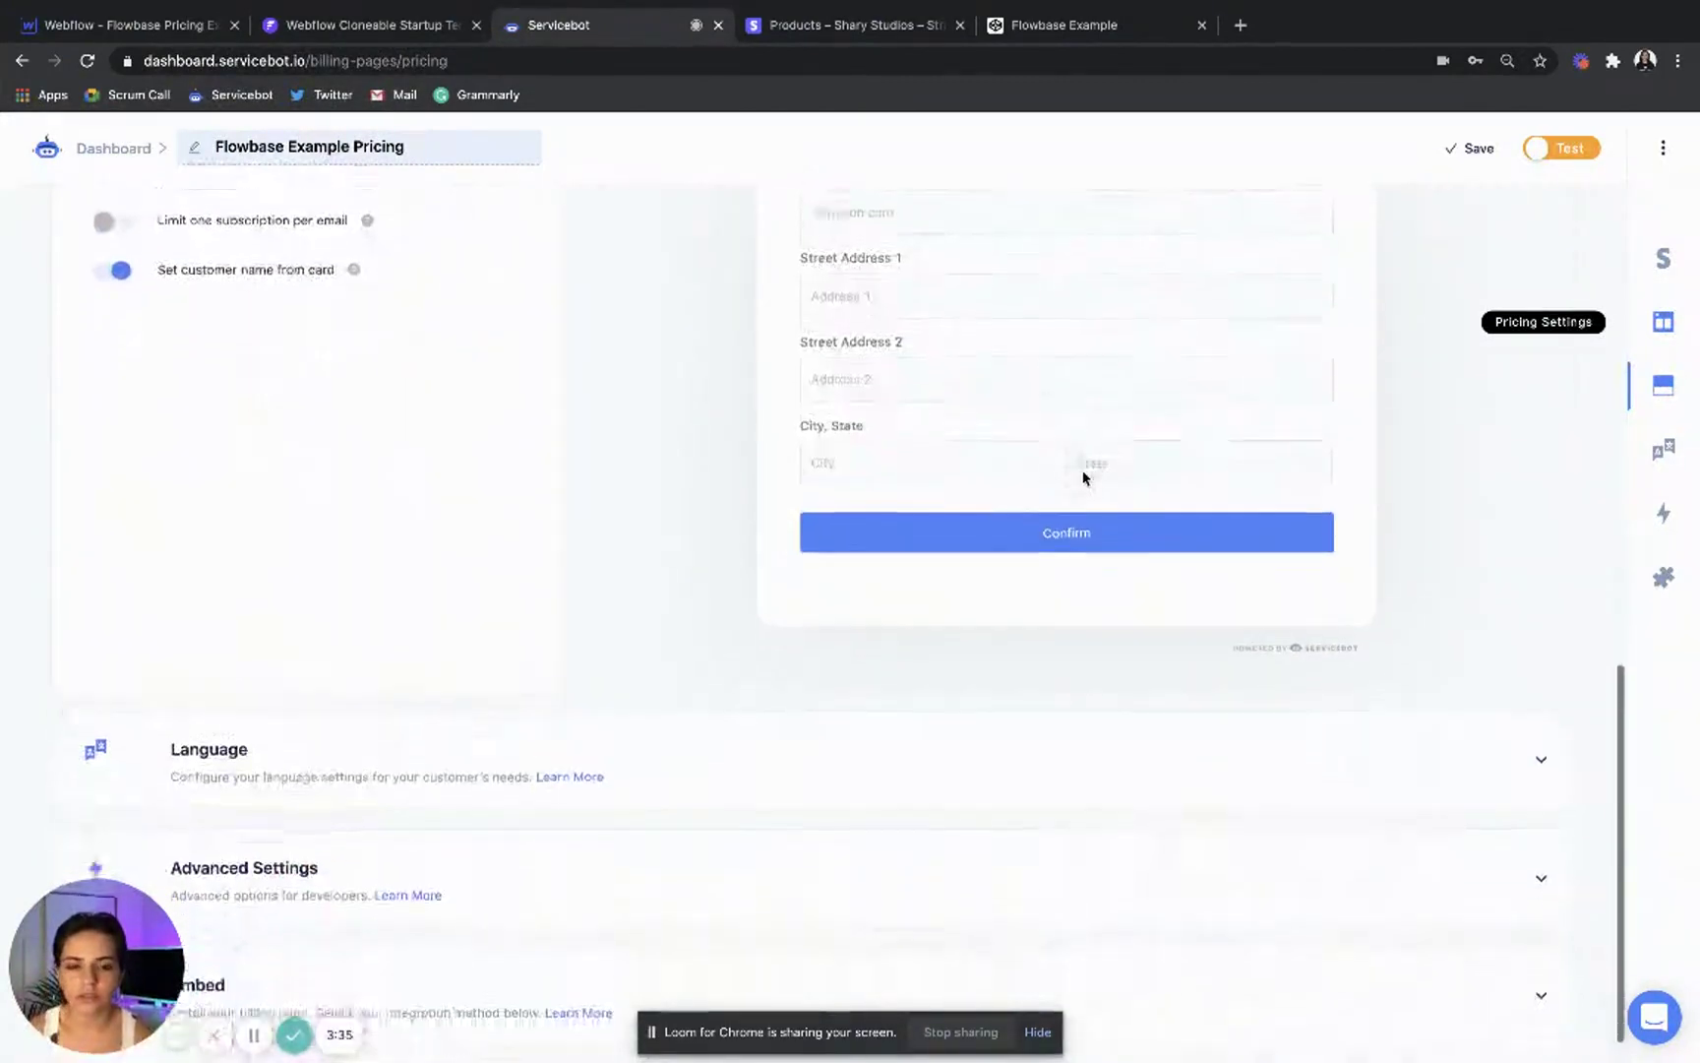
scroll(1083, 479, up, 4)
scroll(1084, 478, up, 1)
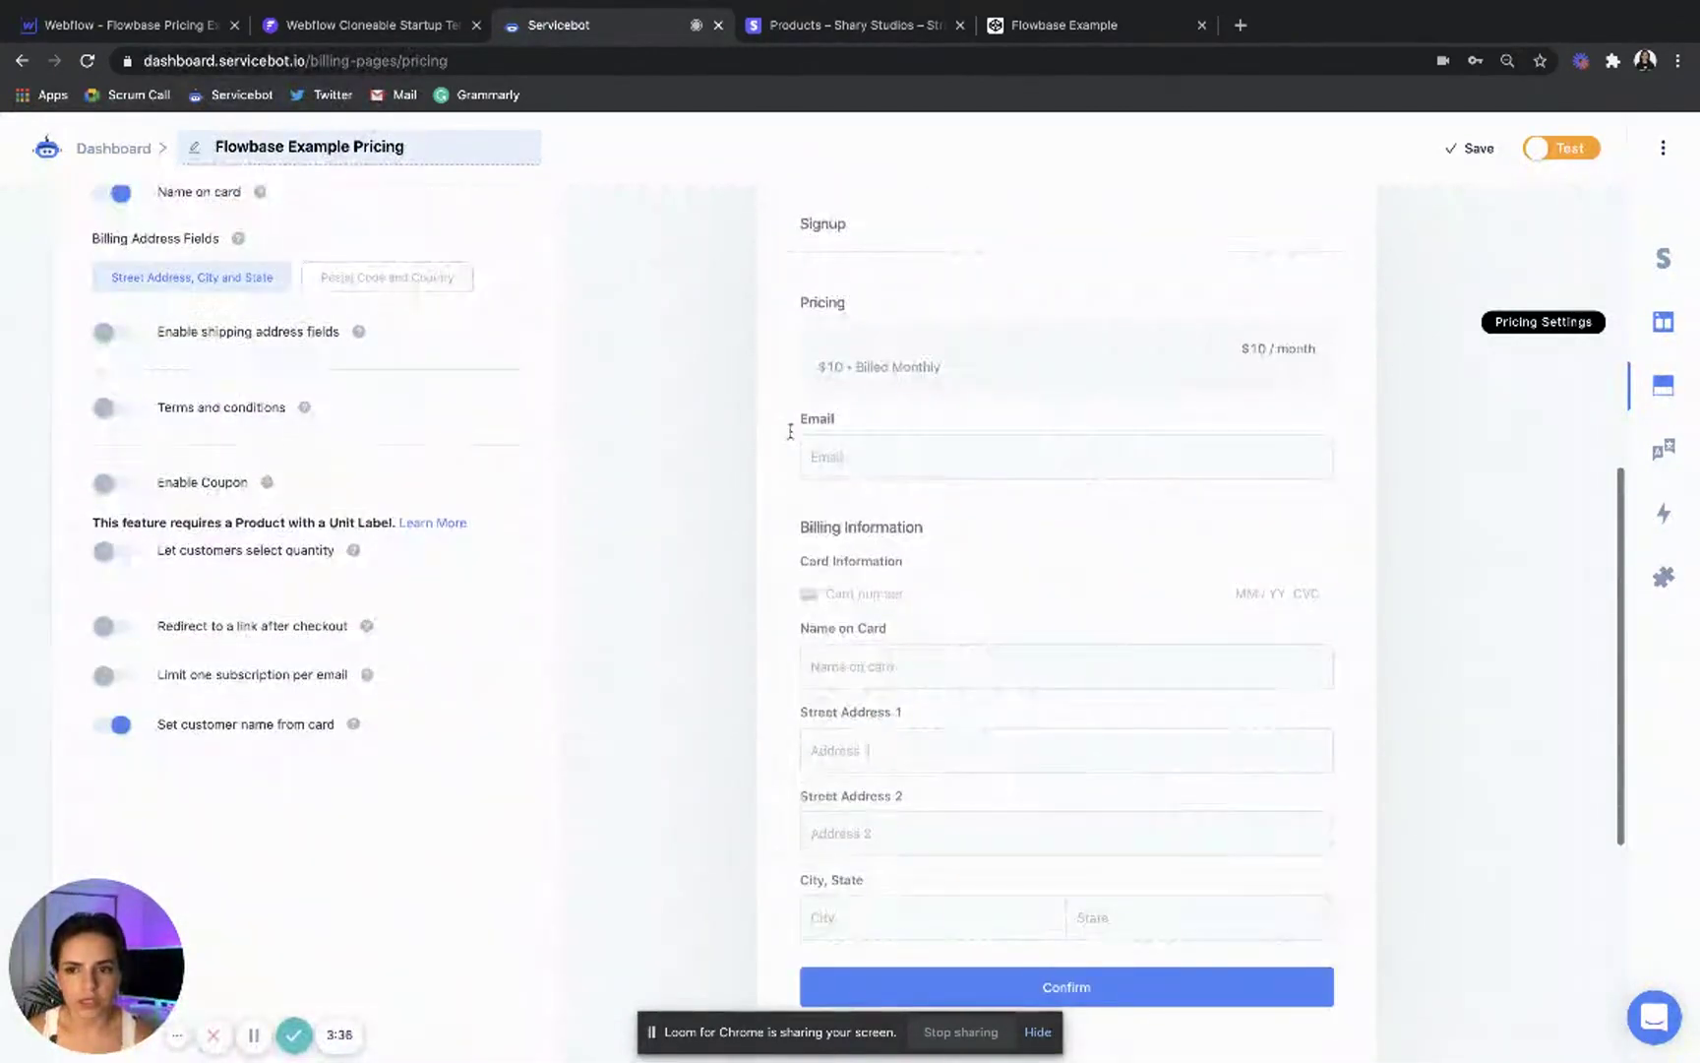
click(452, 282)
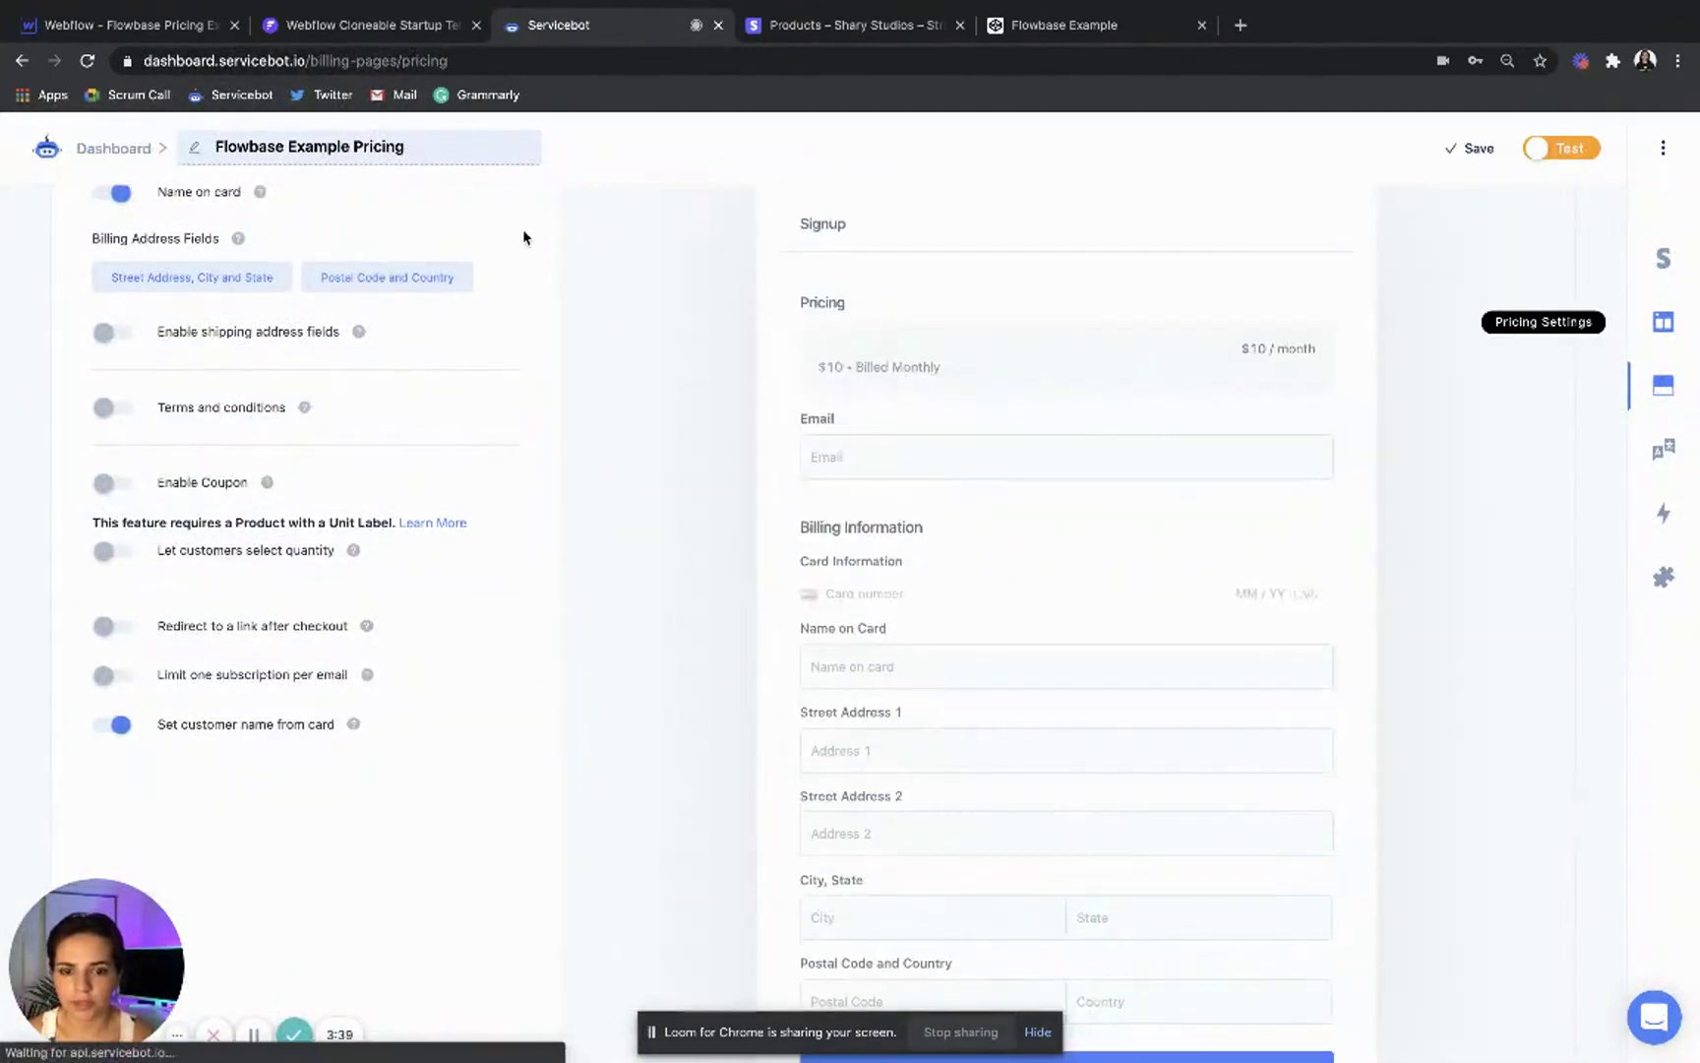
scroll(777, 598, down, 6)
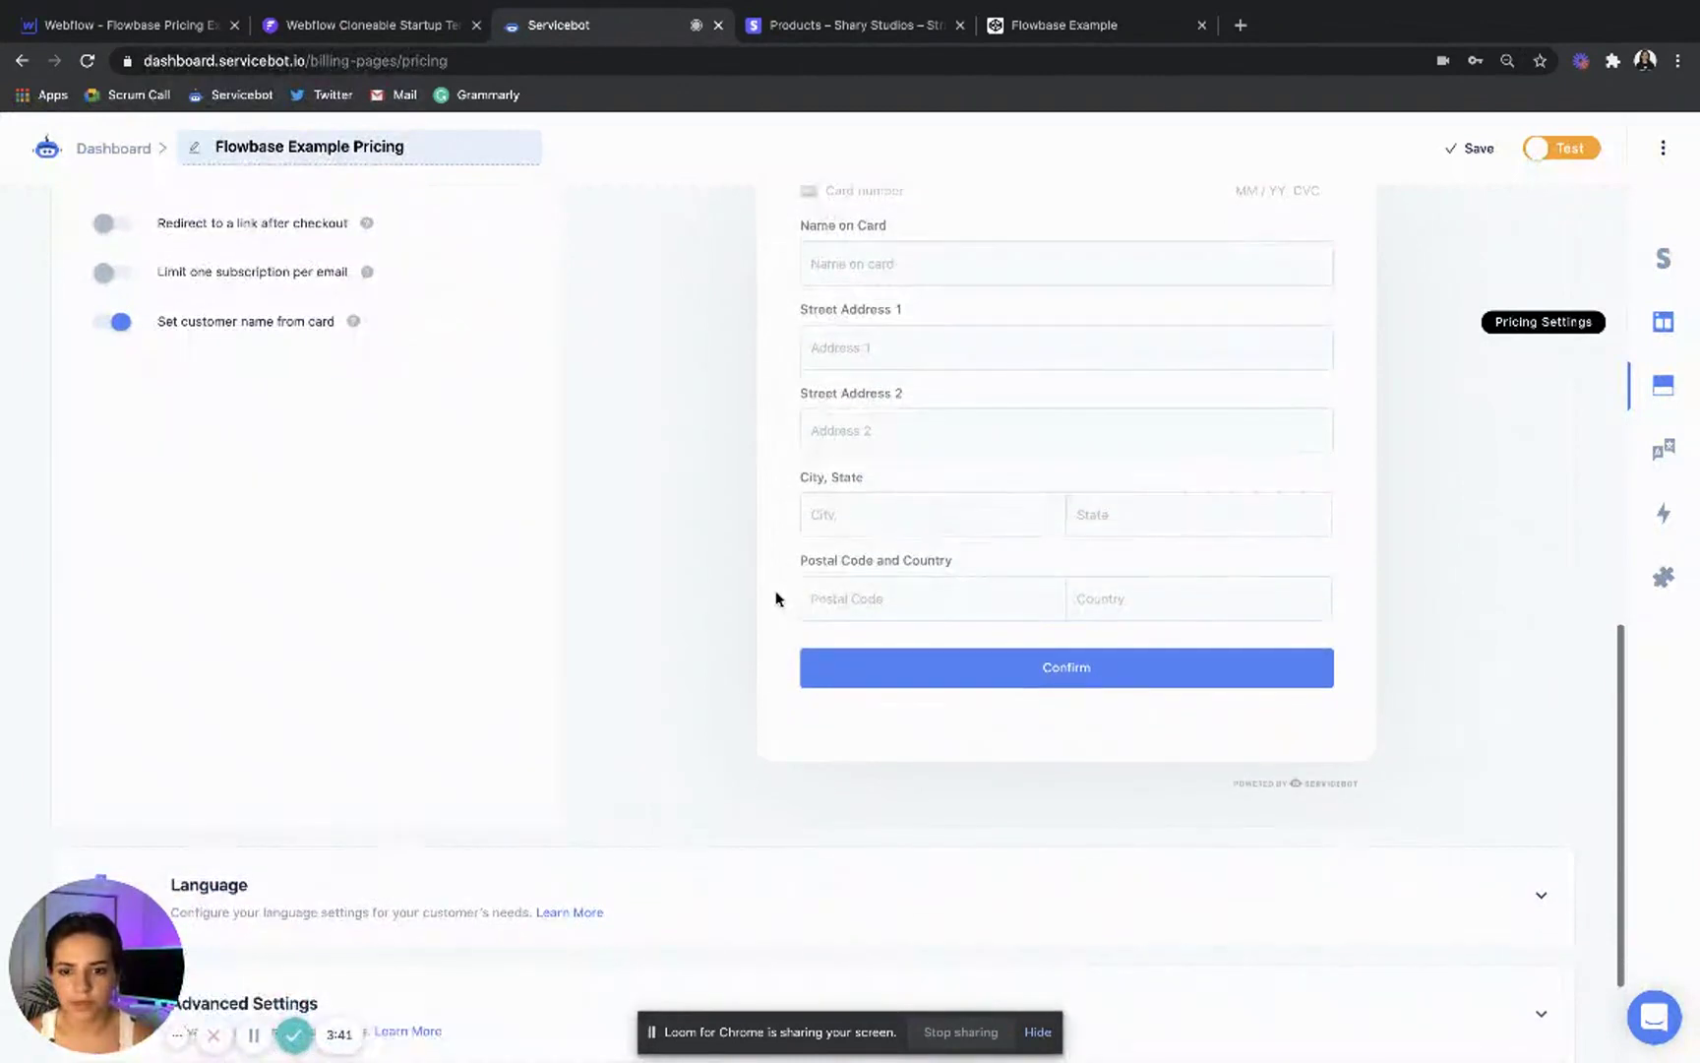
- Save the pricing page after checking its Language and Advanced Settings, and open its HTML embed code
click(687, 744)
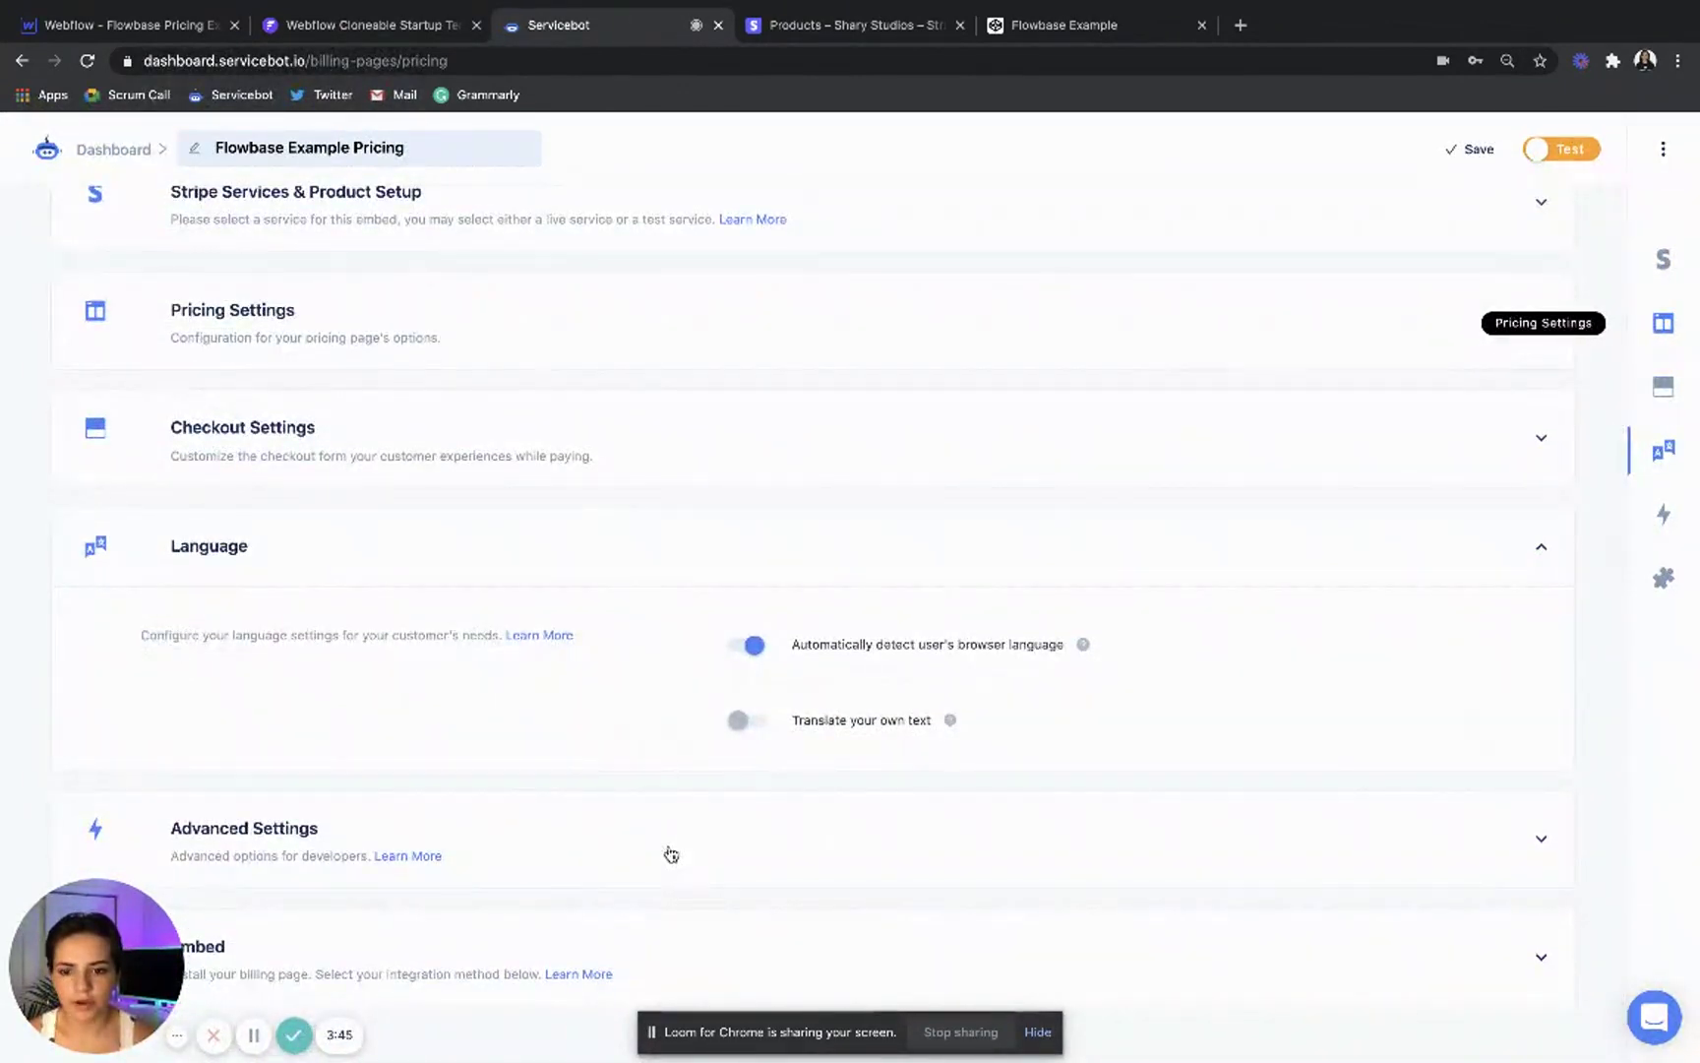
click(671, 854)
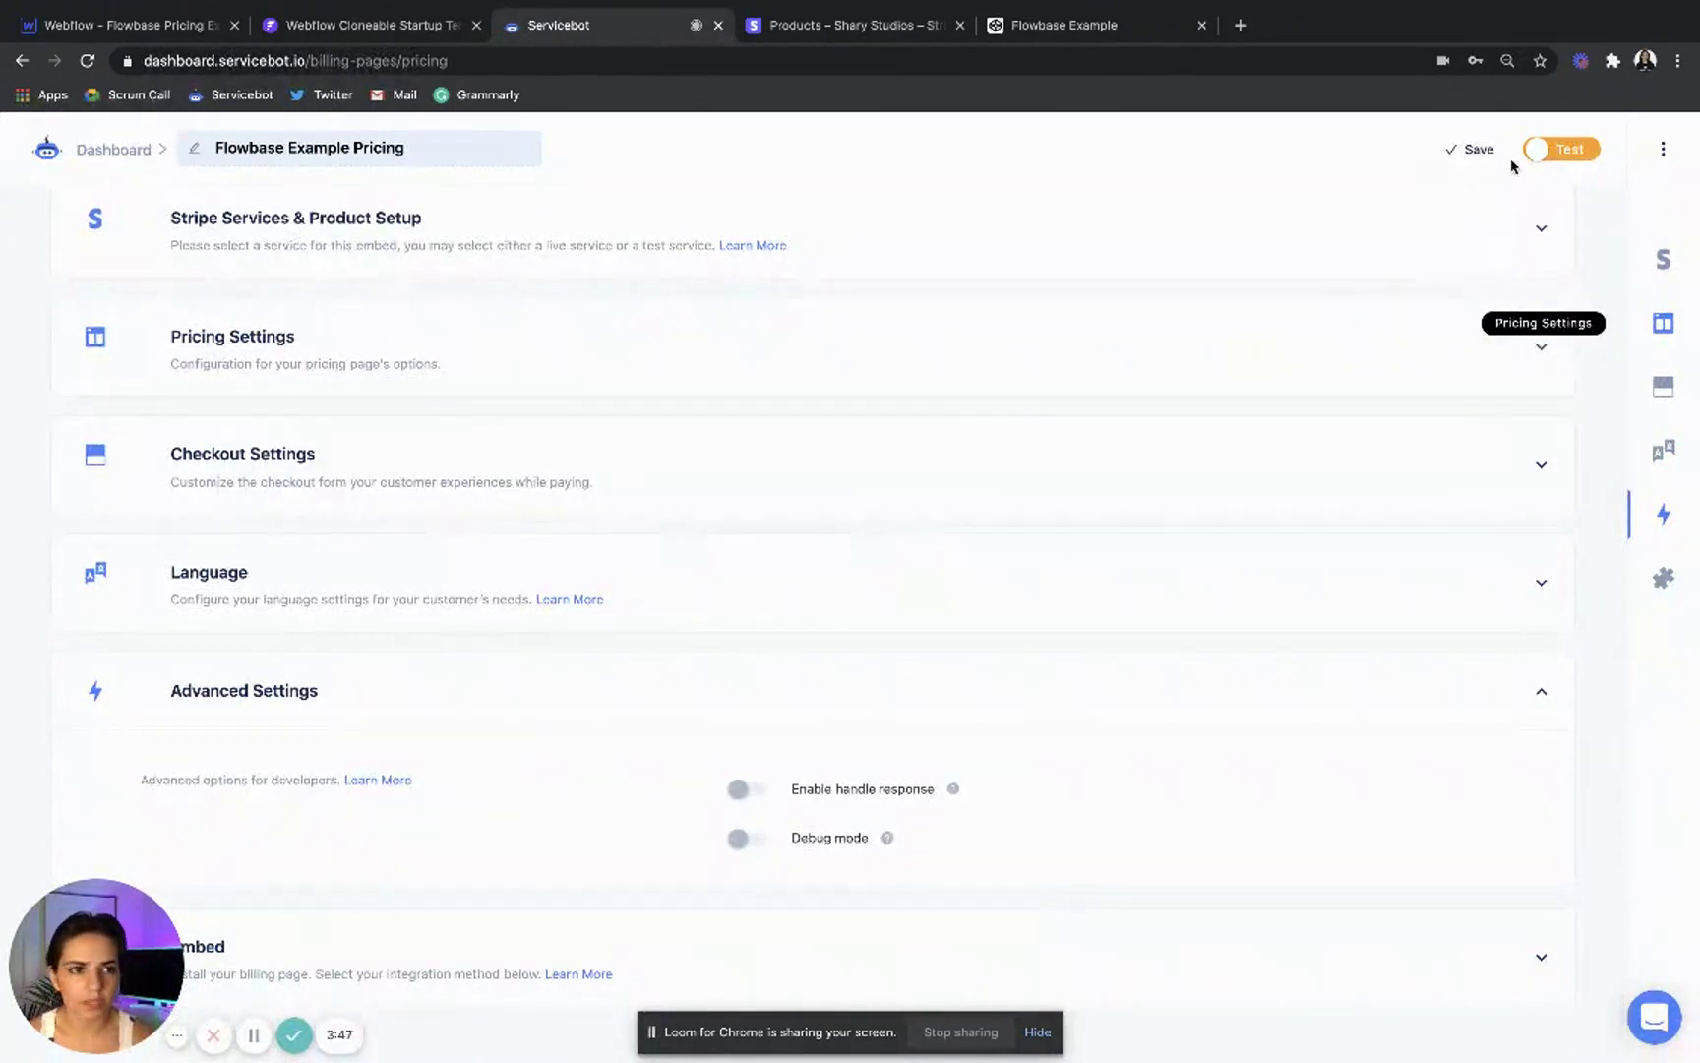
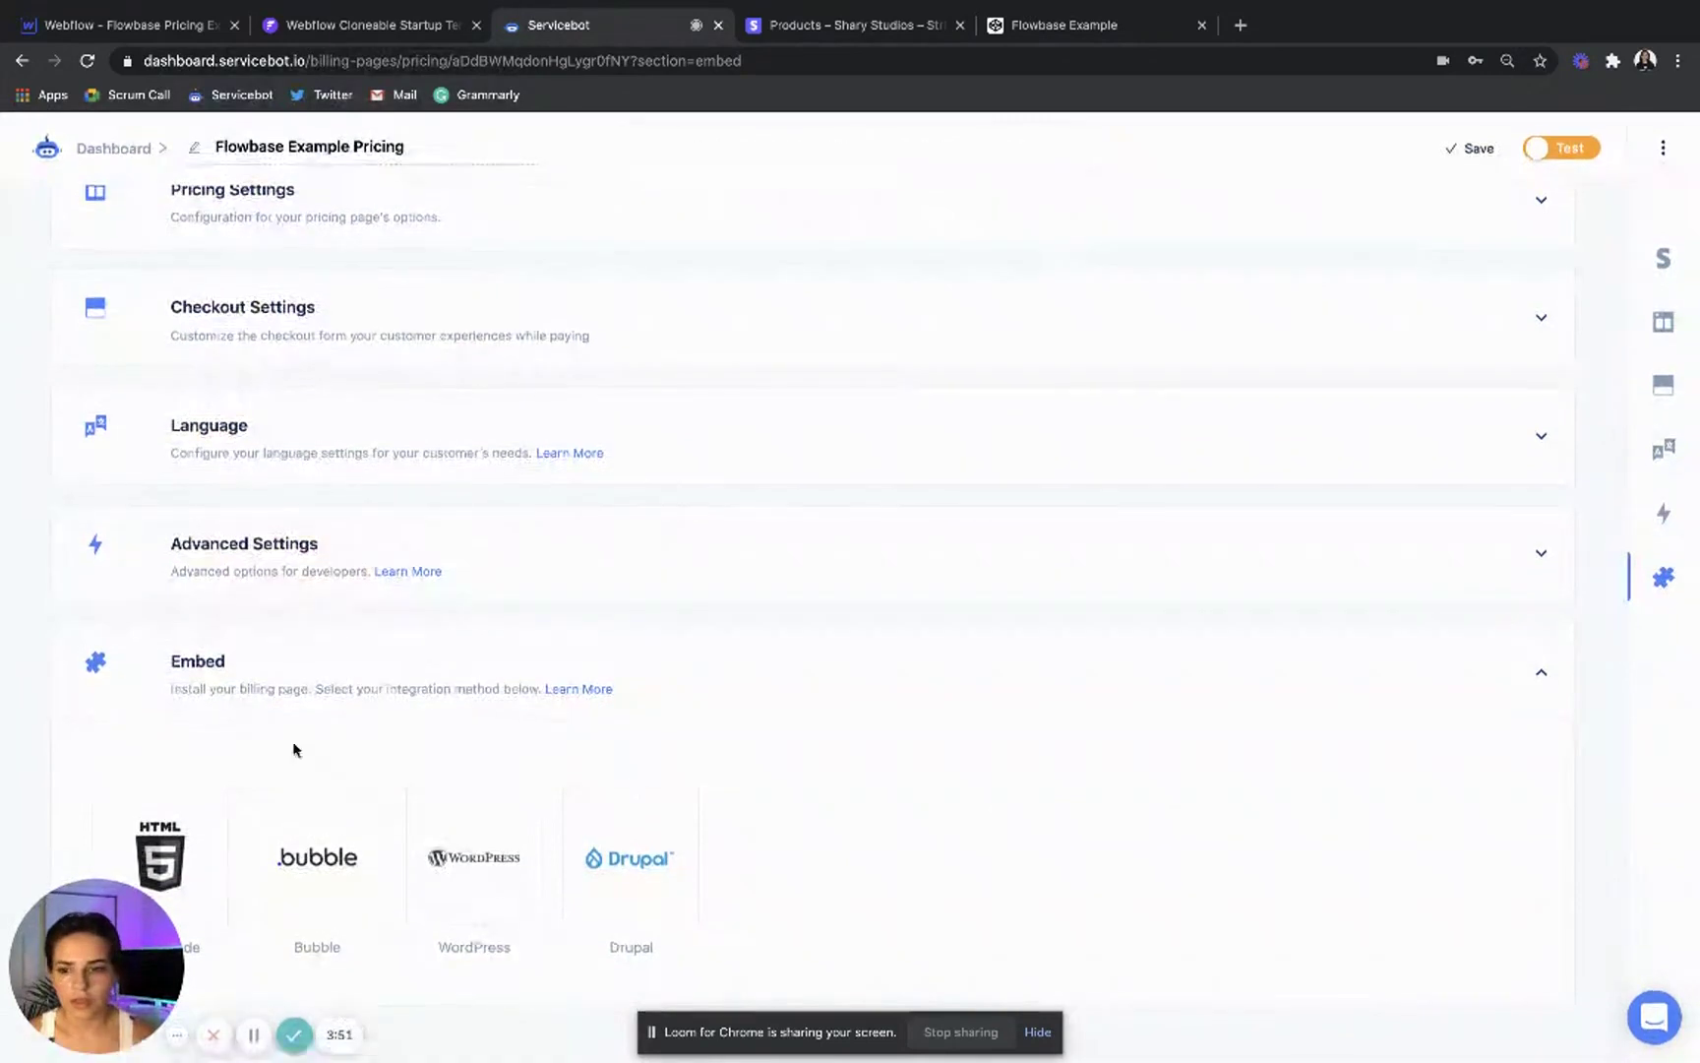
click(209, 835)
scroll(664, 626, down, 2)
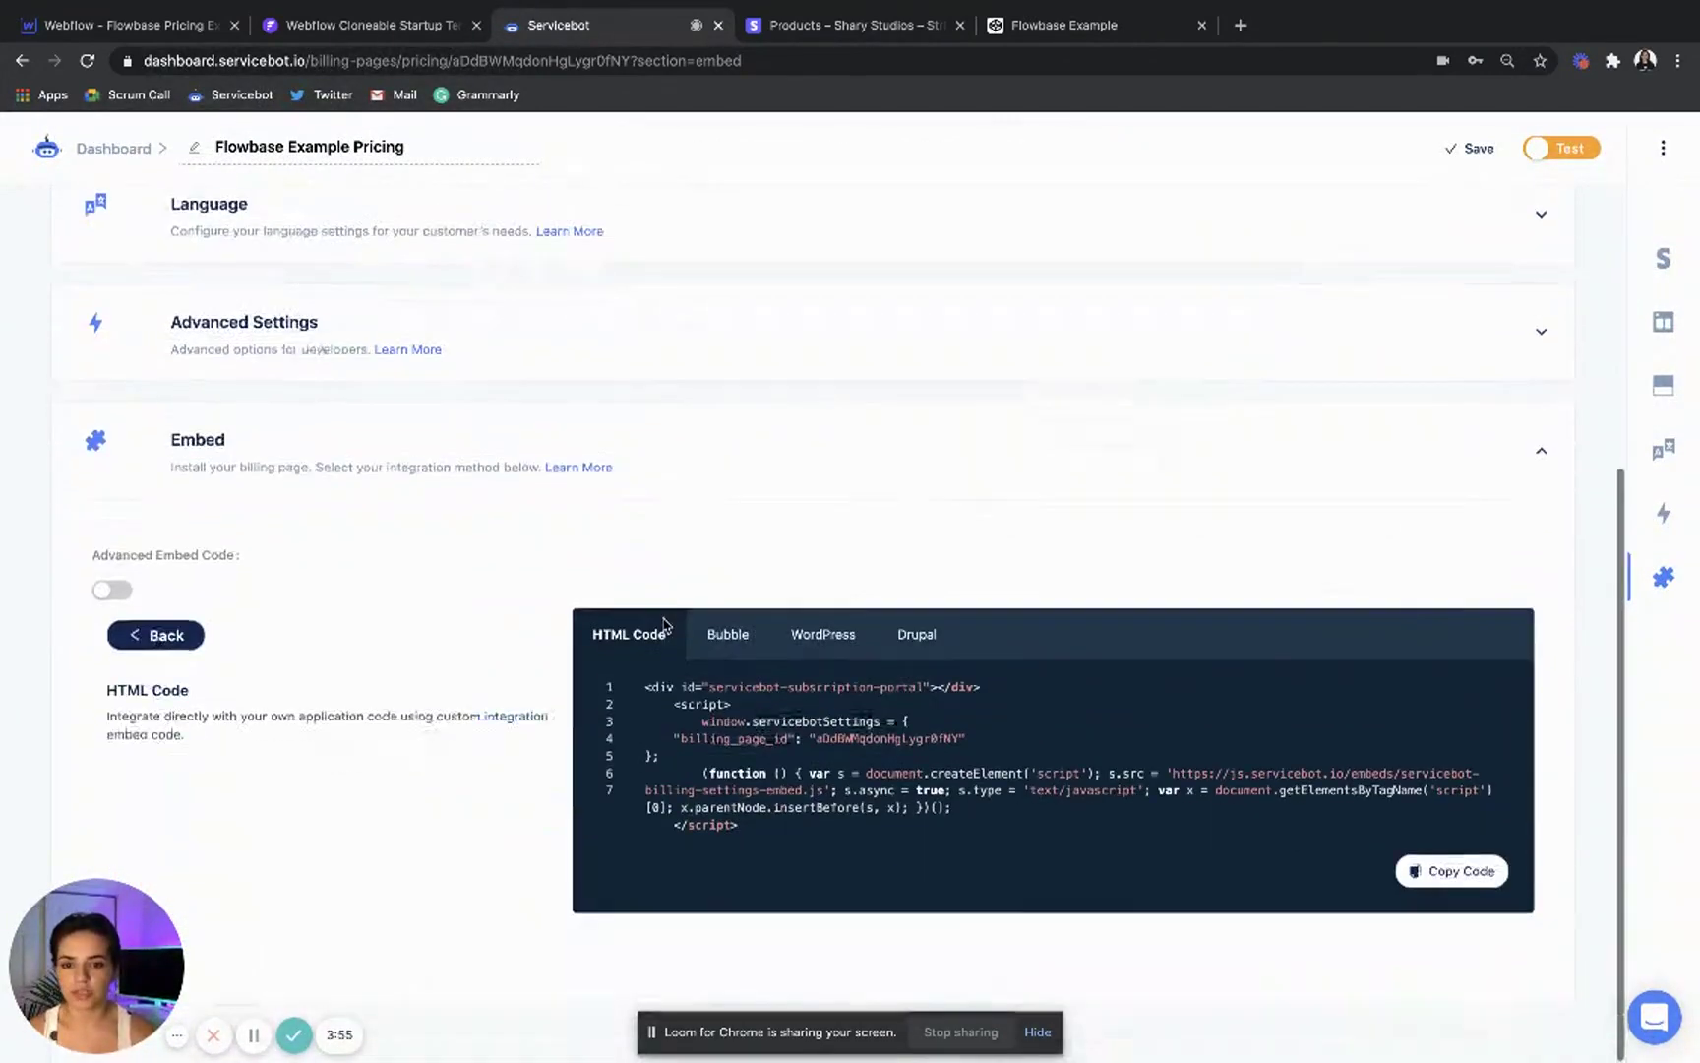
- Copy the pricing page's HTML embed code and switch to the Pricing section in the Webflow Designer
click(1481, 879)
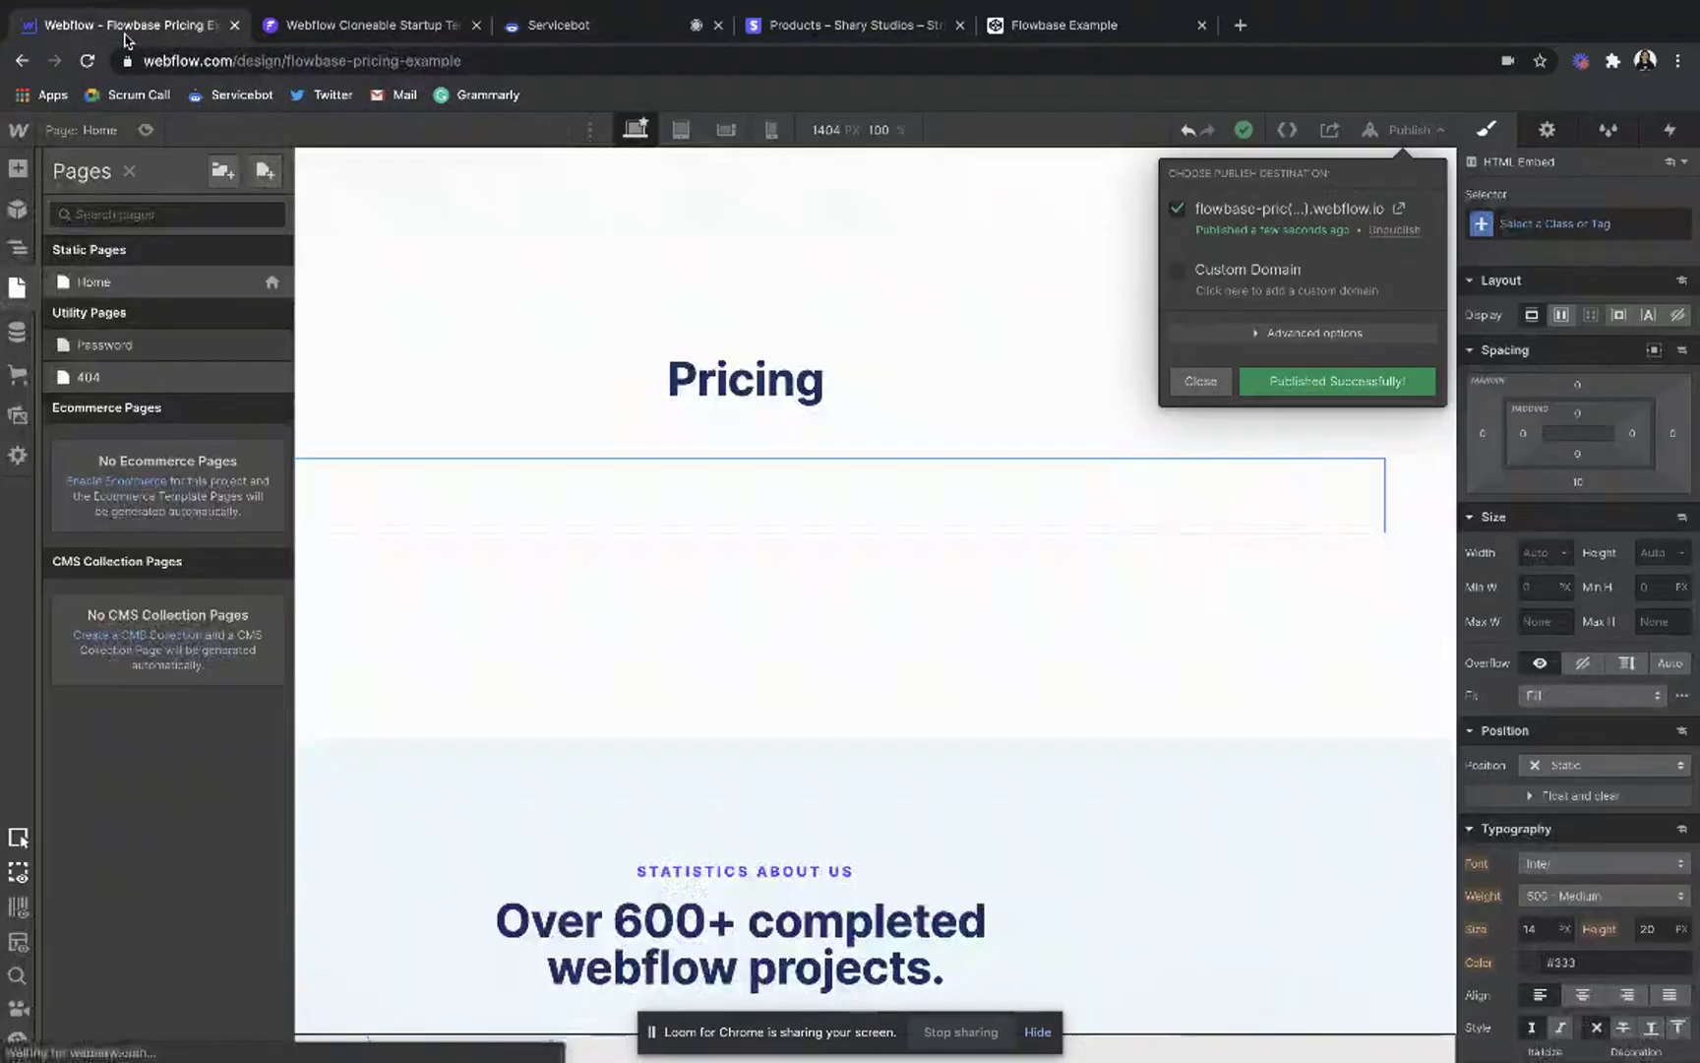
click(126, 27)
click(614, 430)
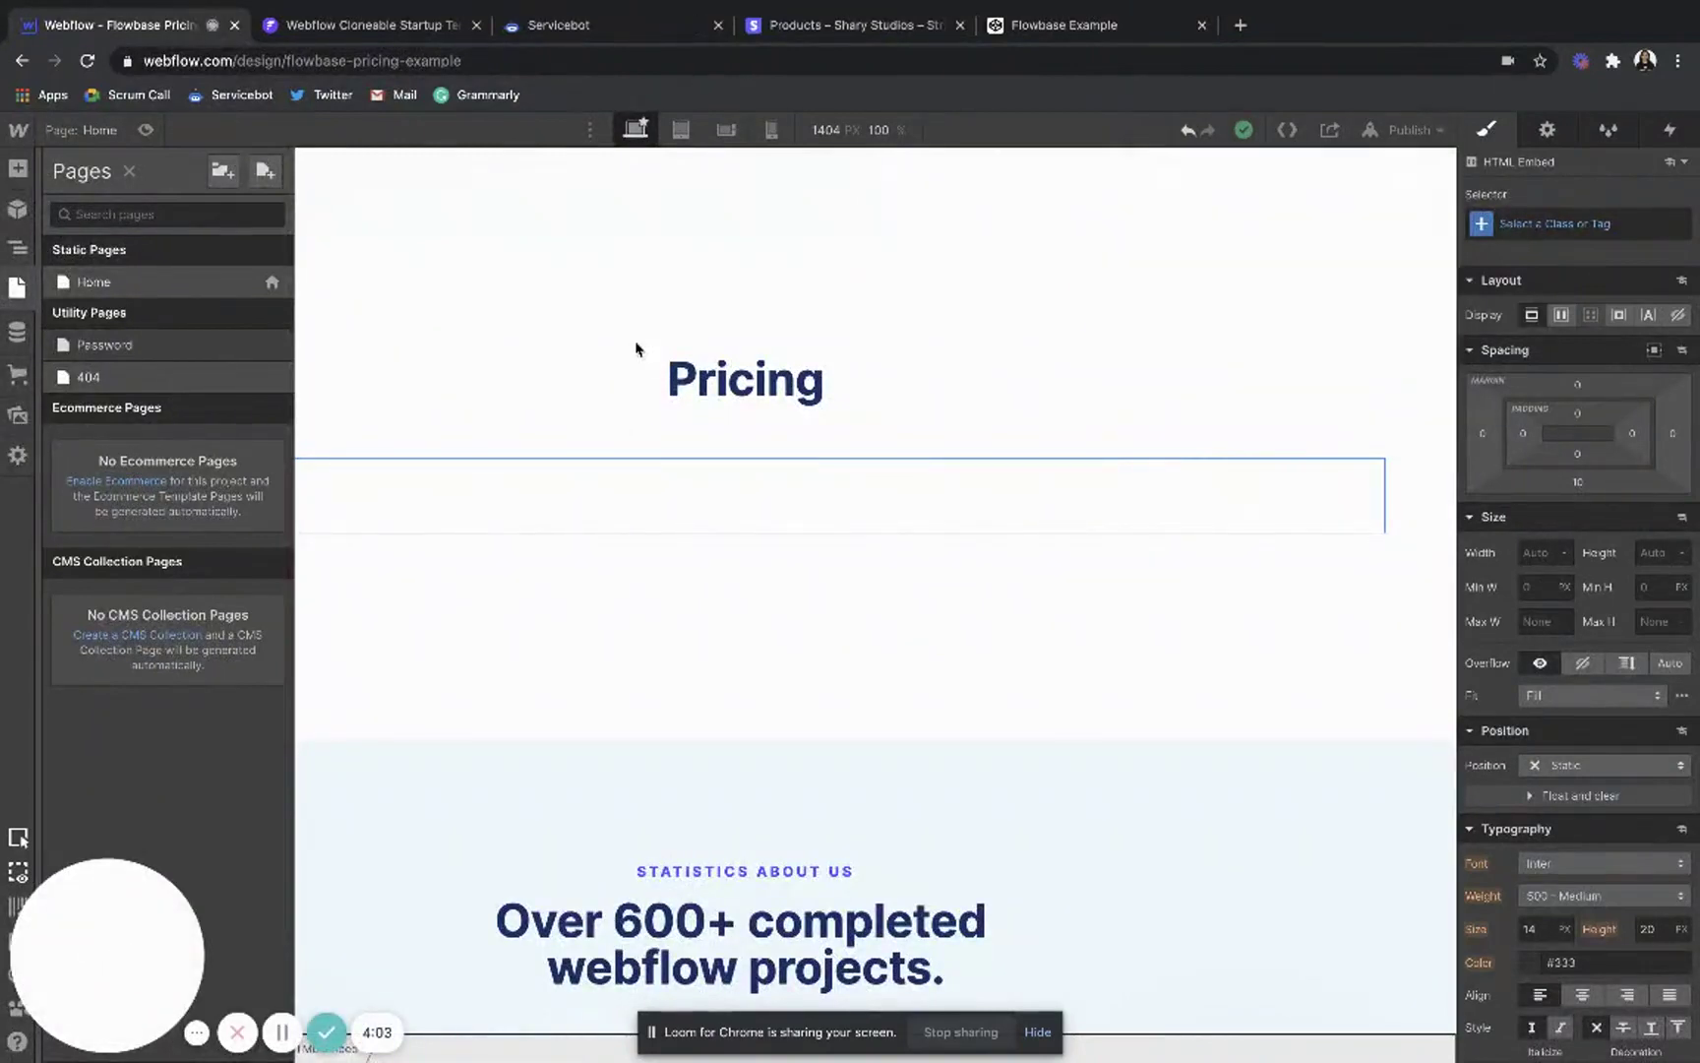
click(430, 287)
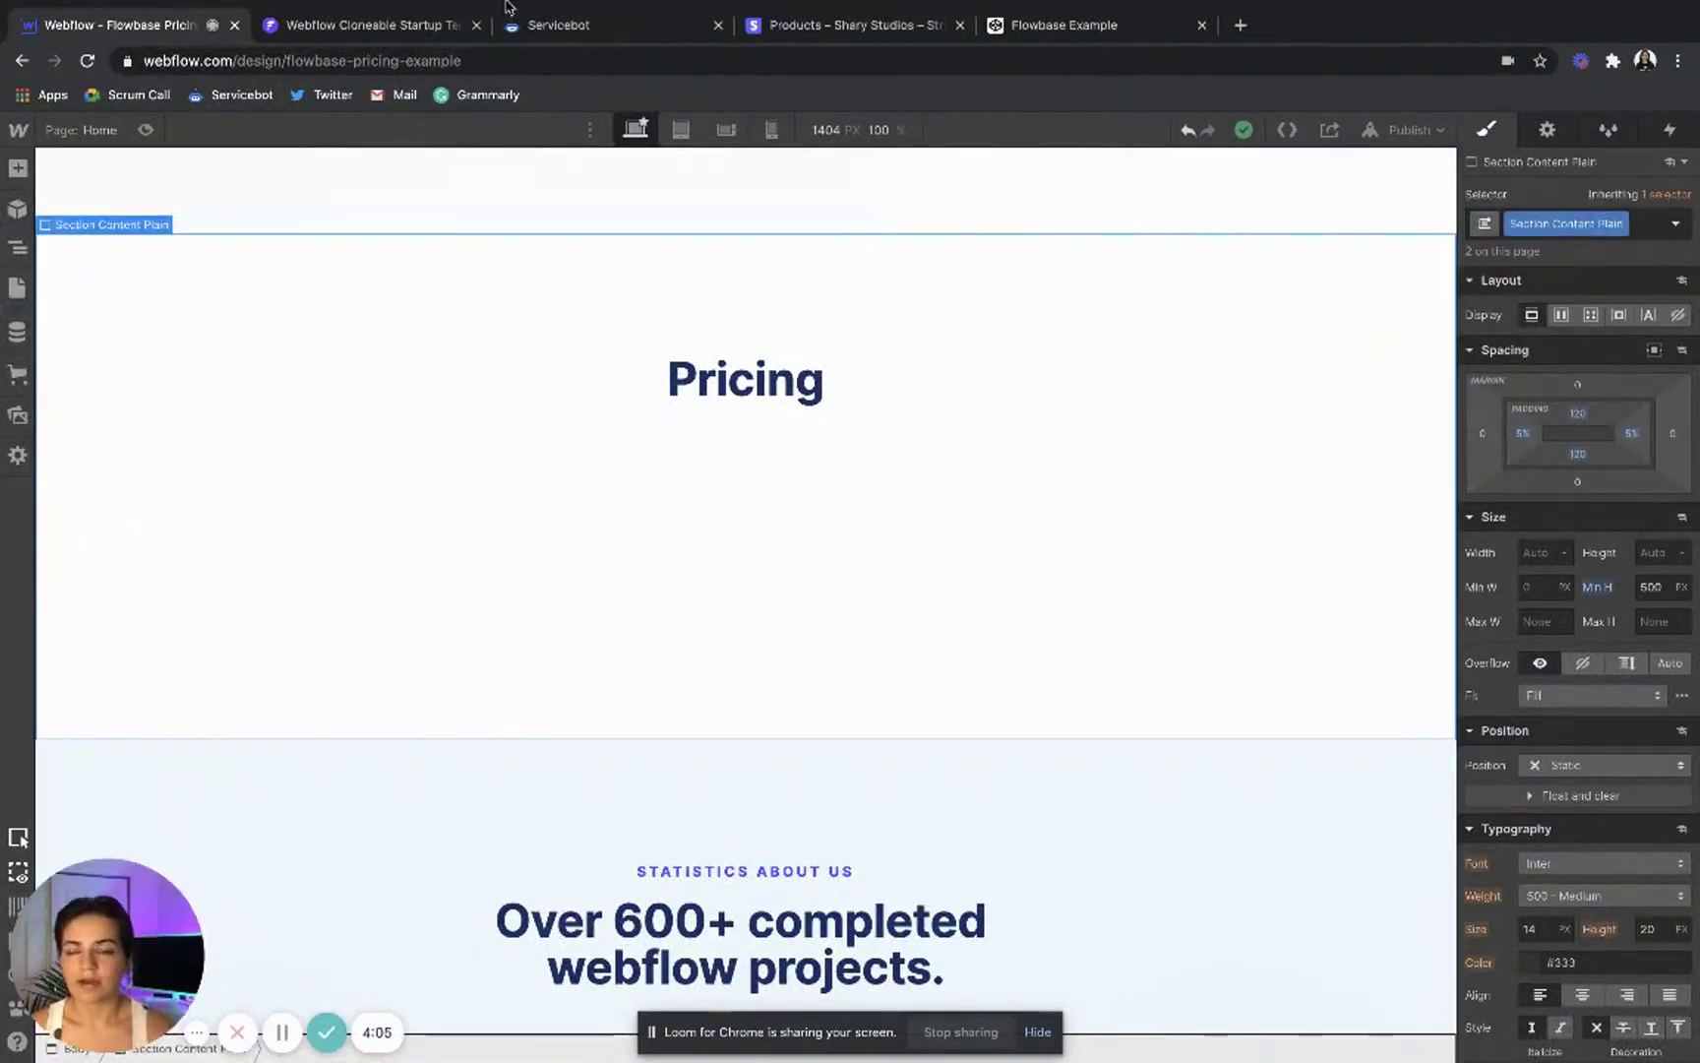
click(542, 30)
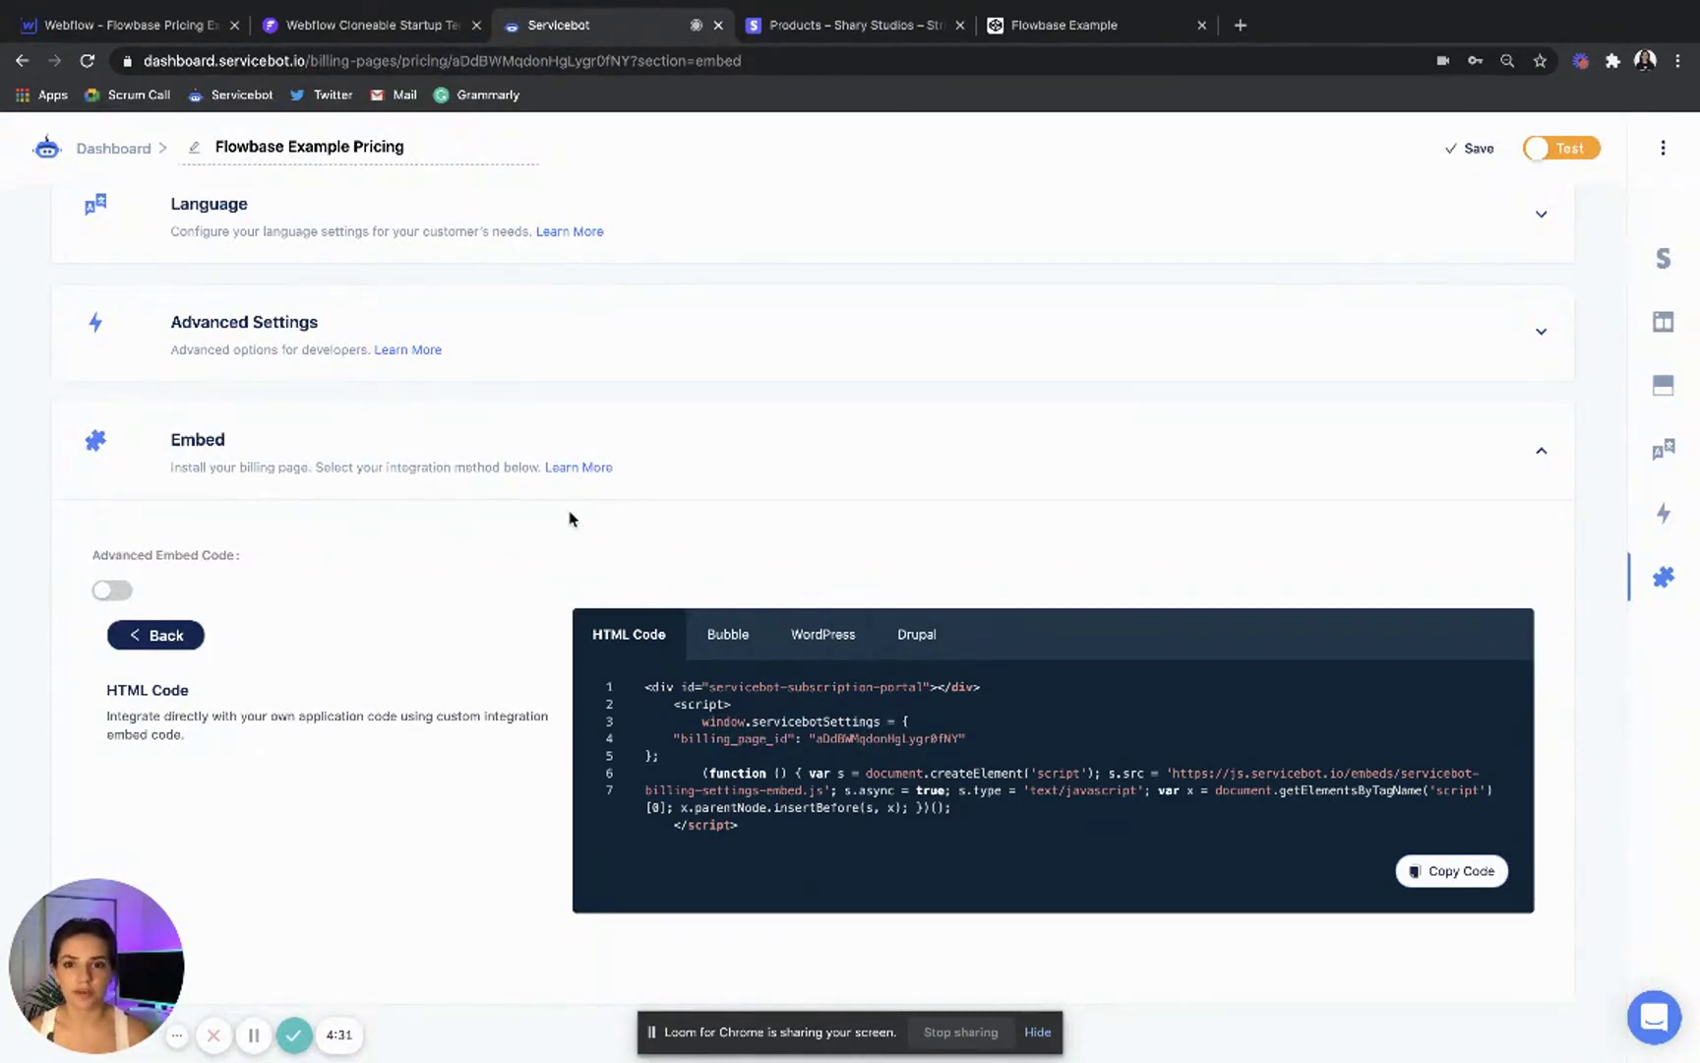
click(108, 22)
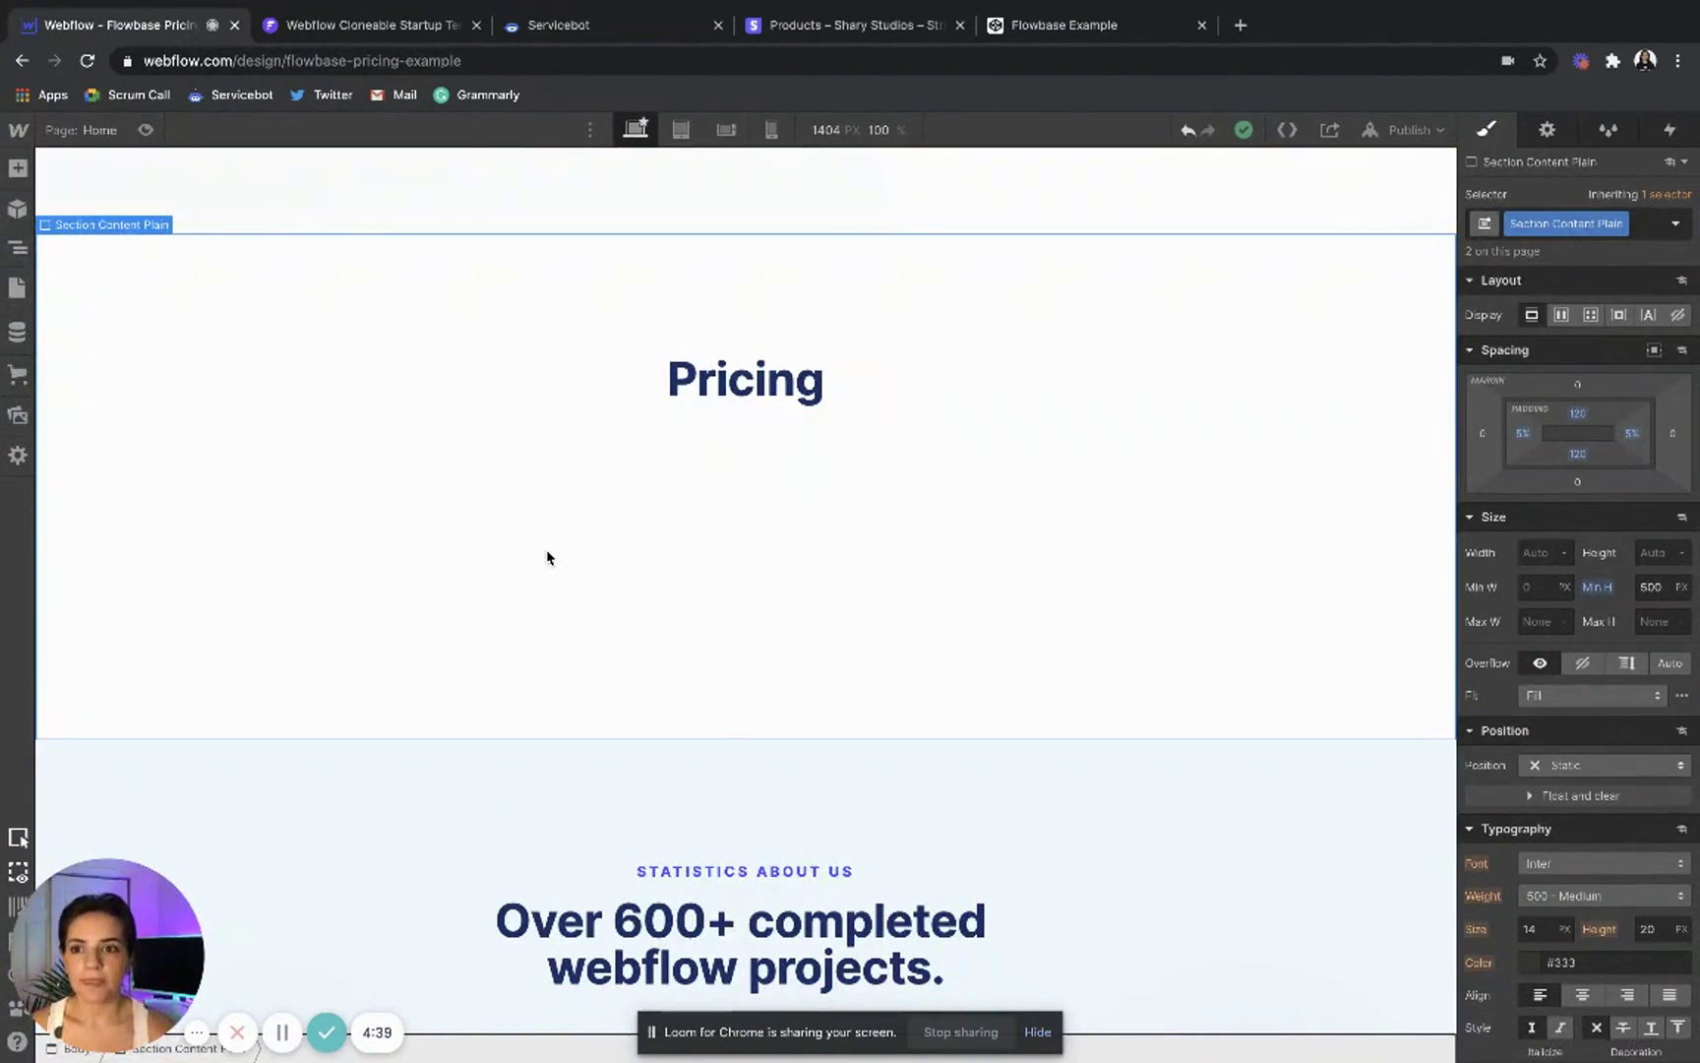
- Paste the Servicebot embed code into the HTML Embed element below the Pricing heading and save it
scroll(524, 482, up, 2)
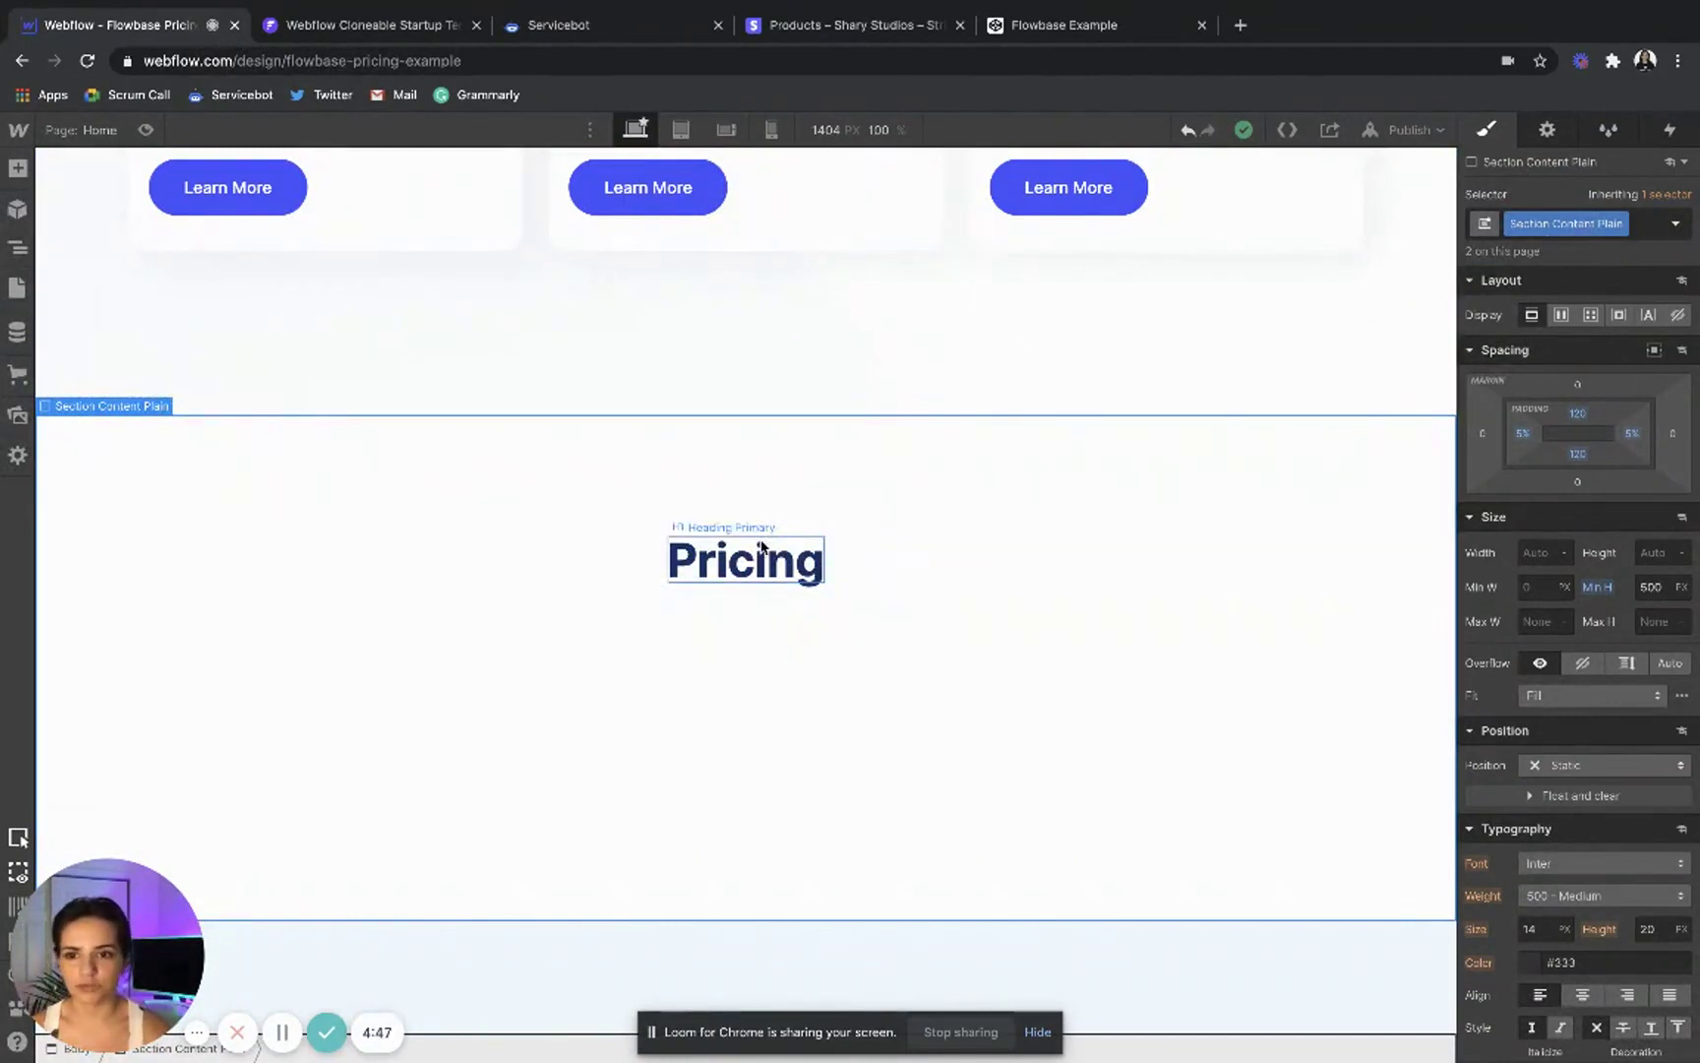
click(880, 568)
scroll(881, 569, down, 3)
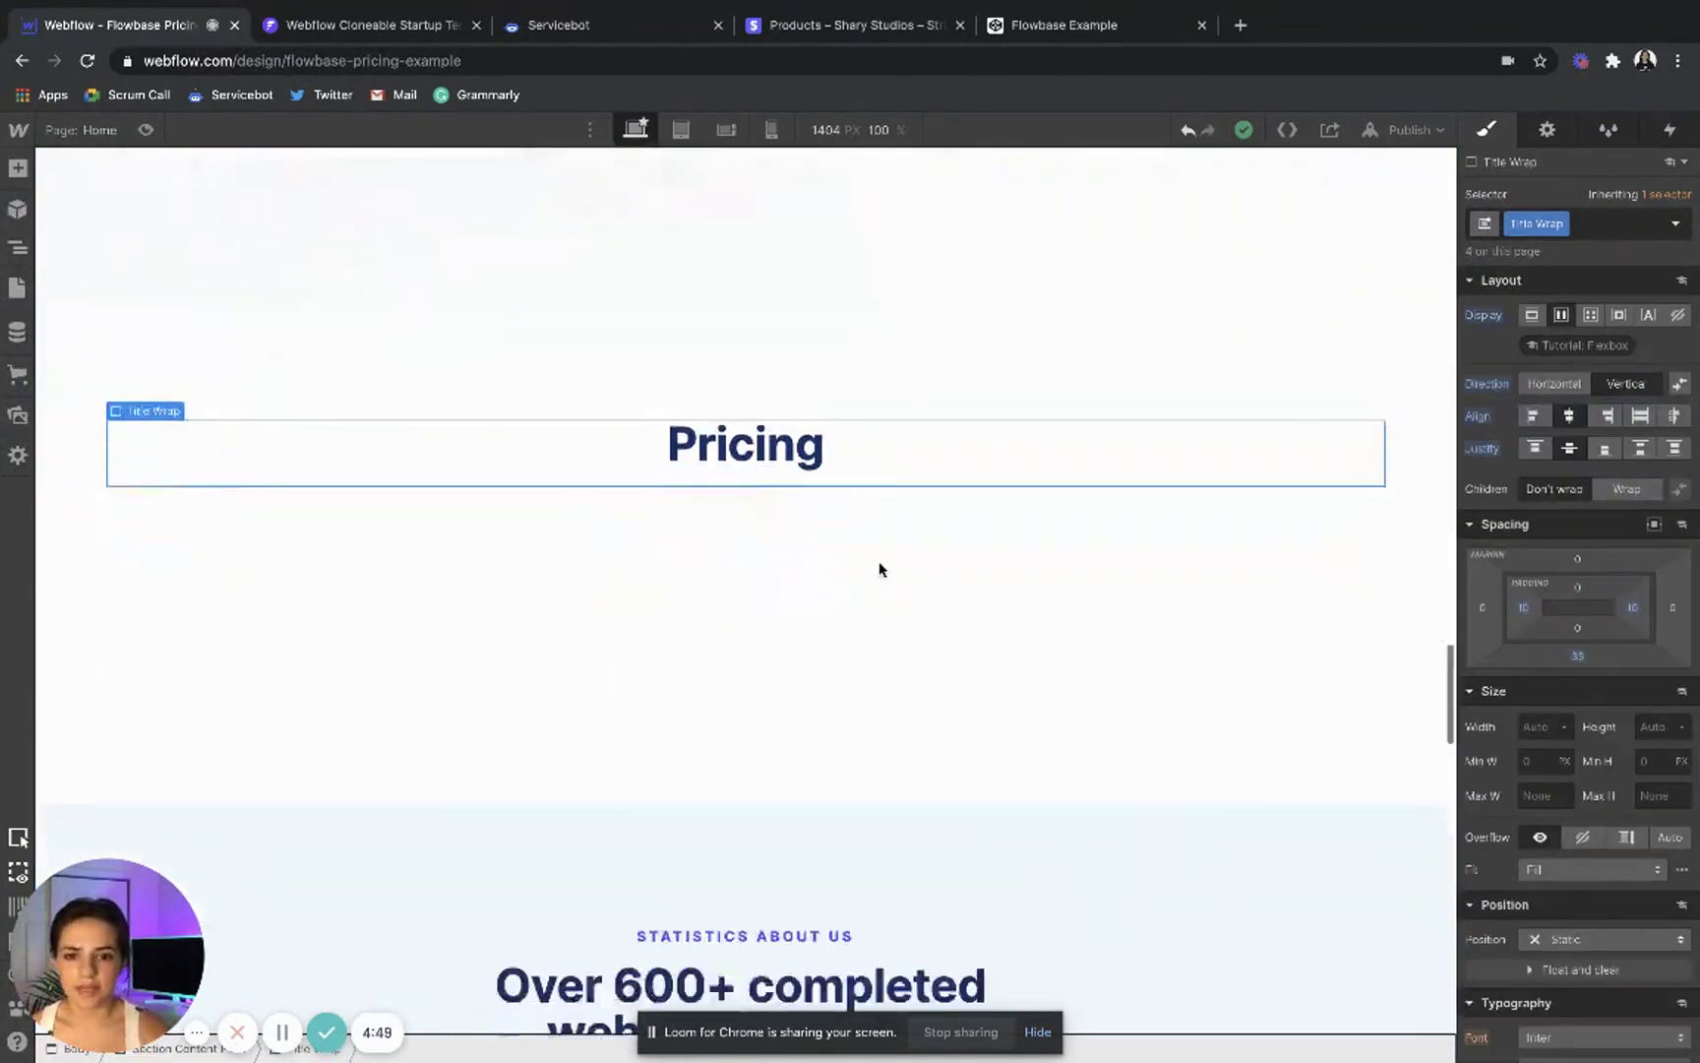
click(664, 420)
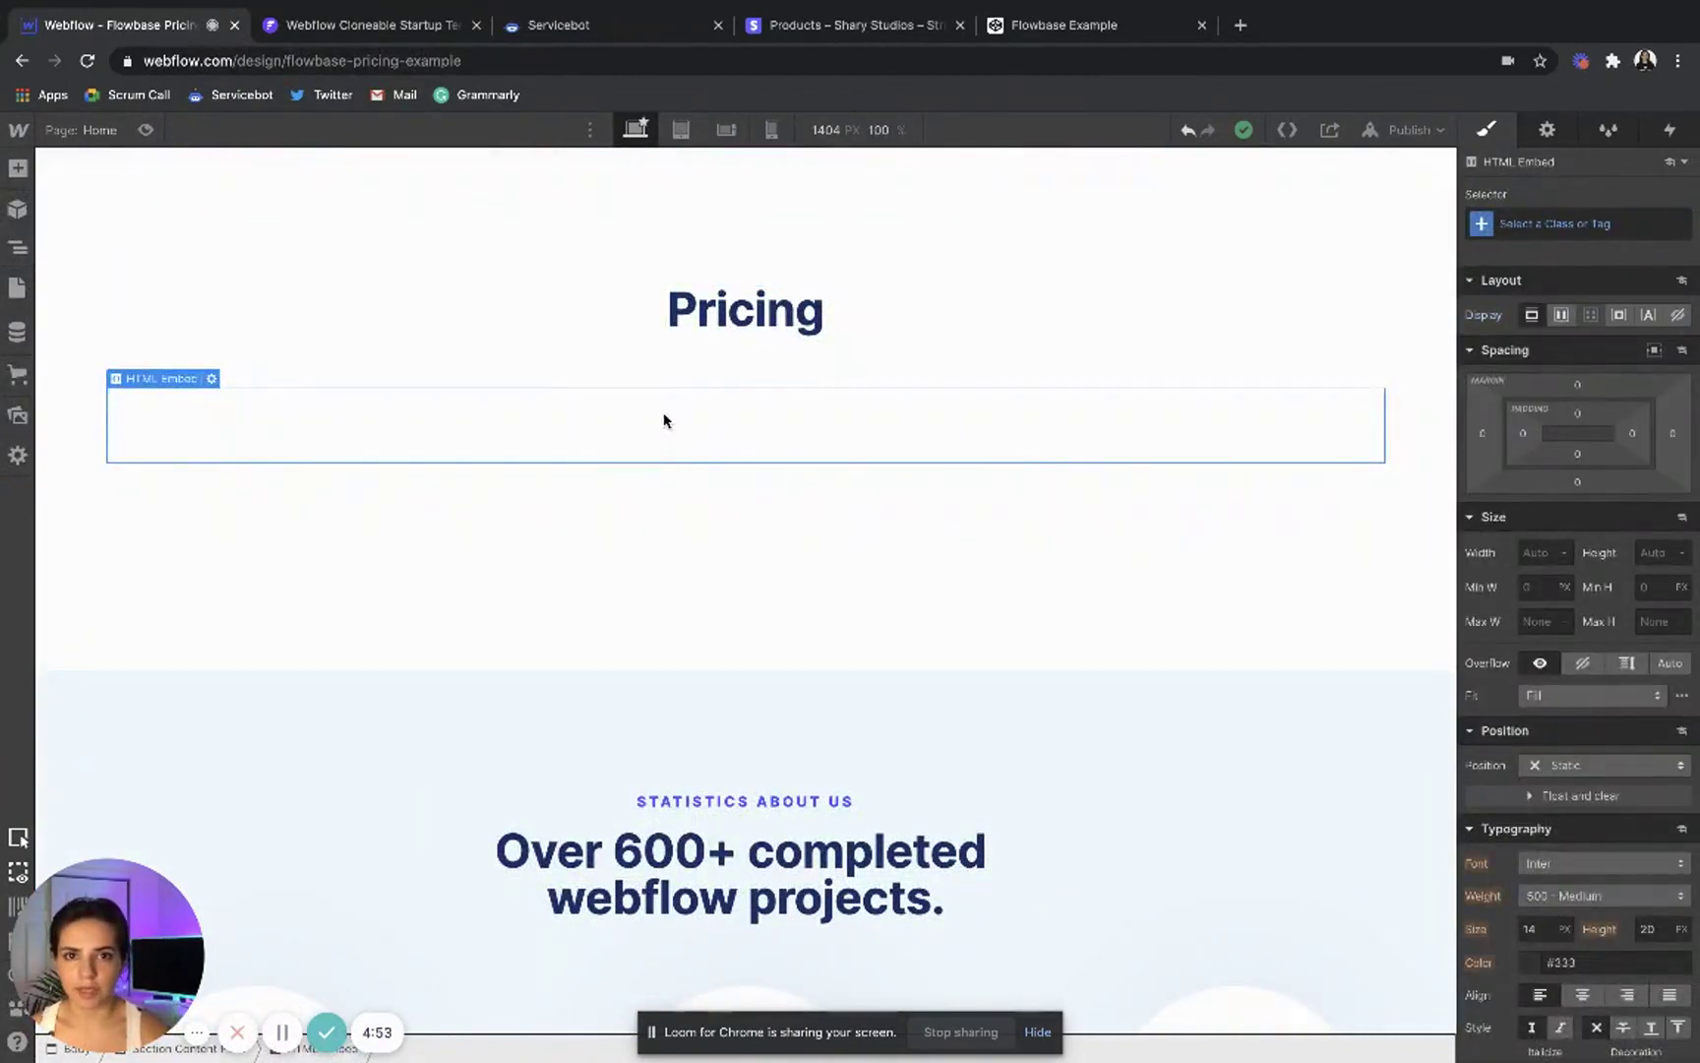
click(213, 380)
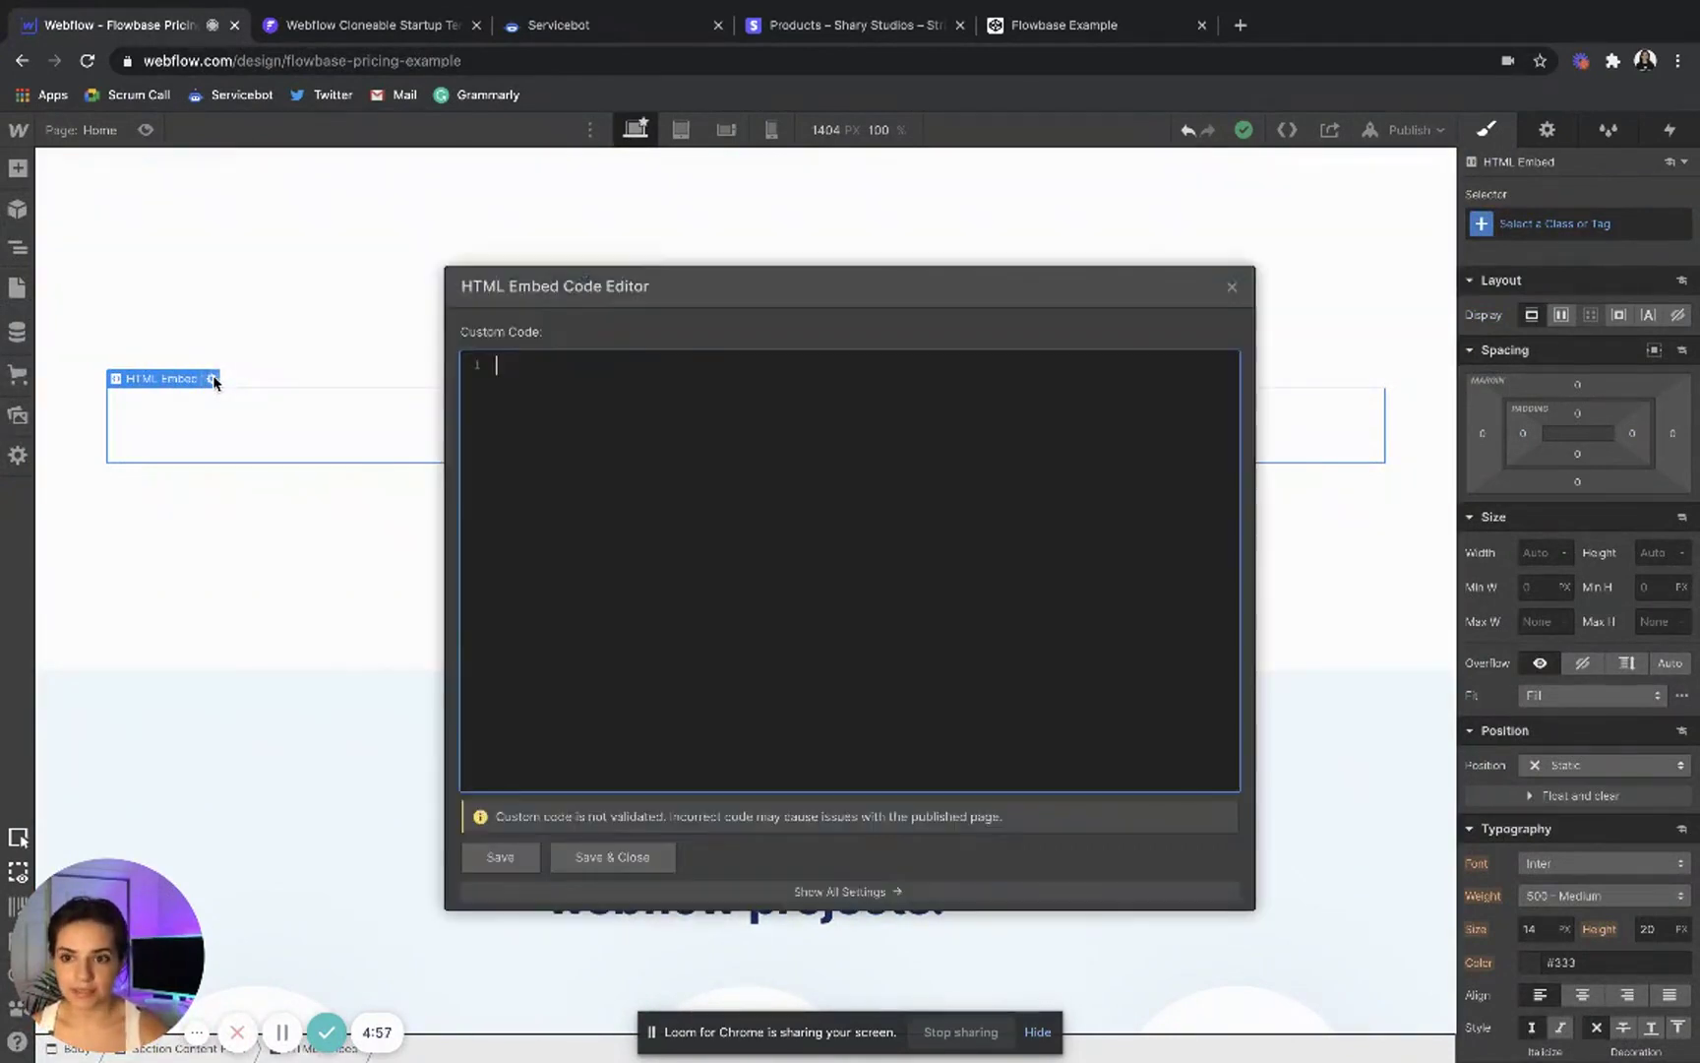
key(ctrl+v)
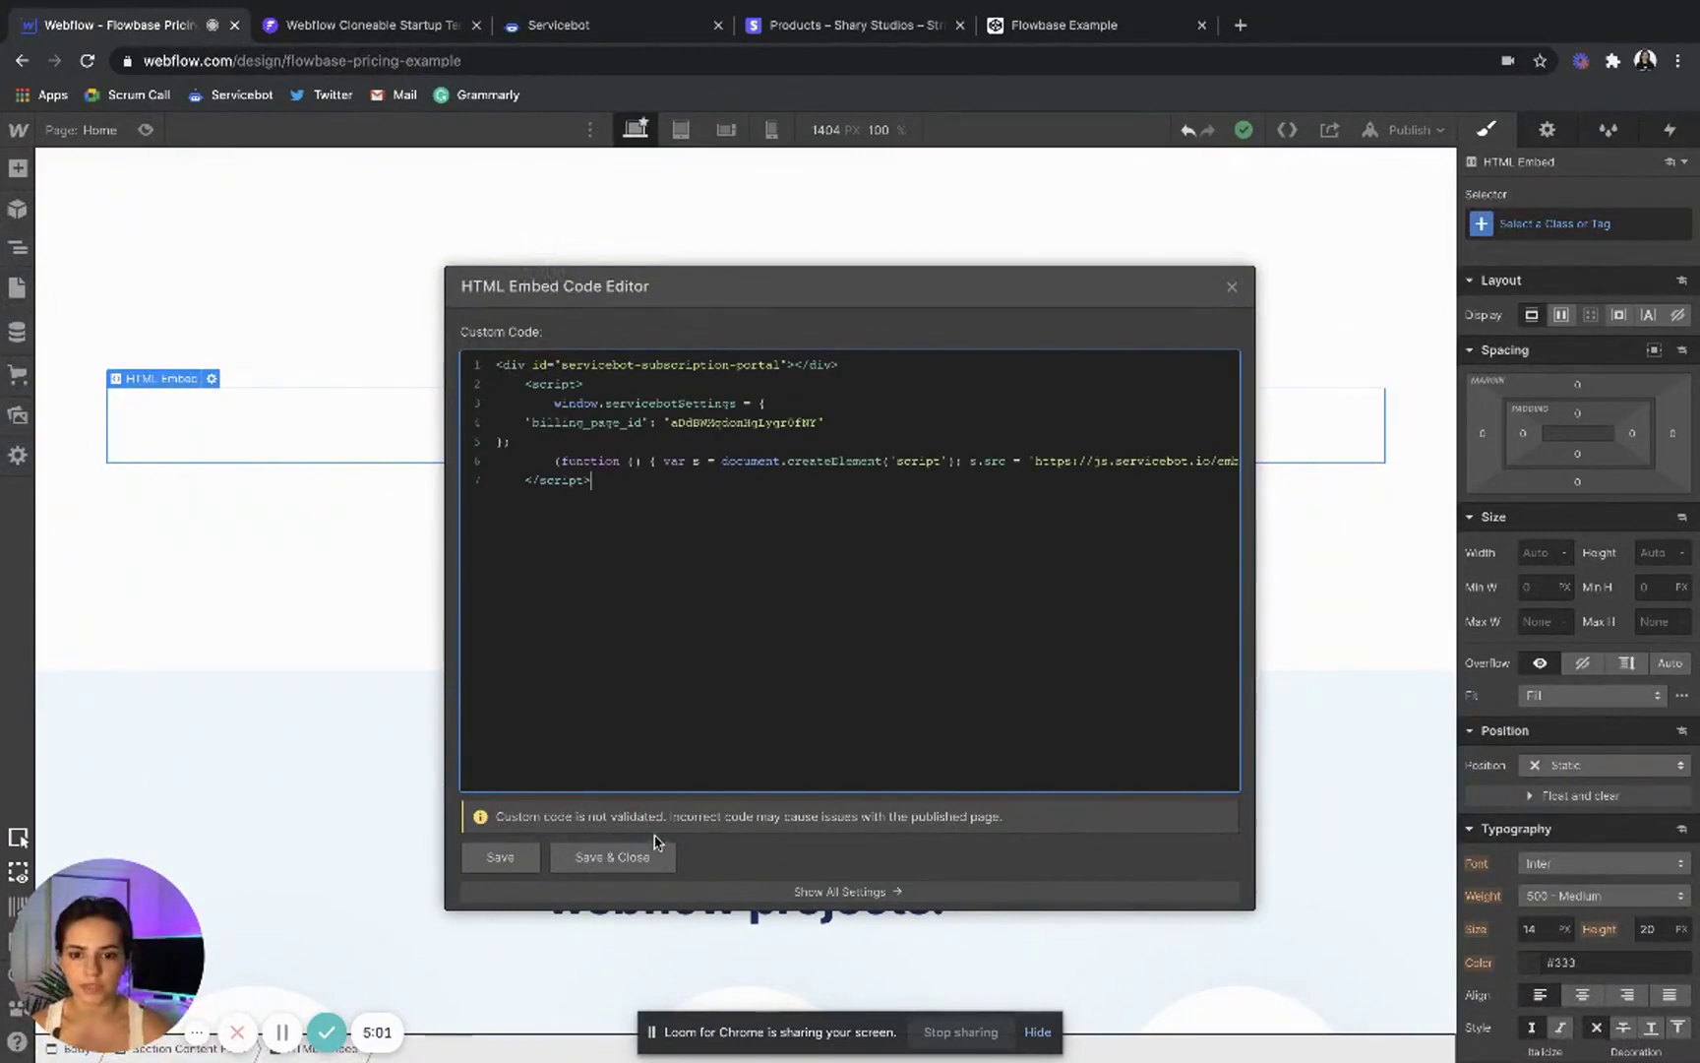
click(612, 857)
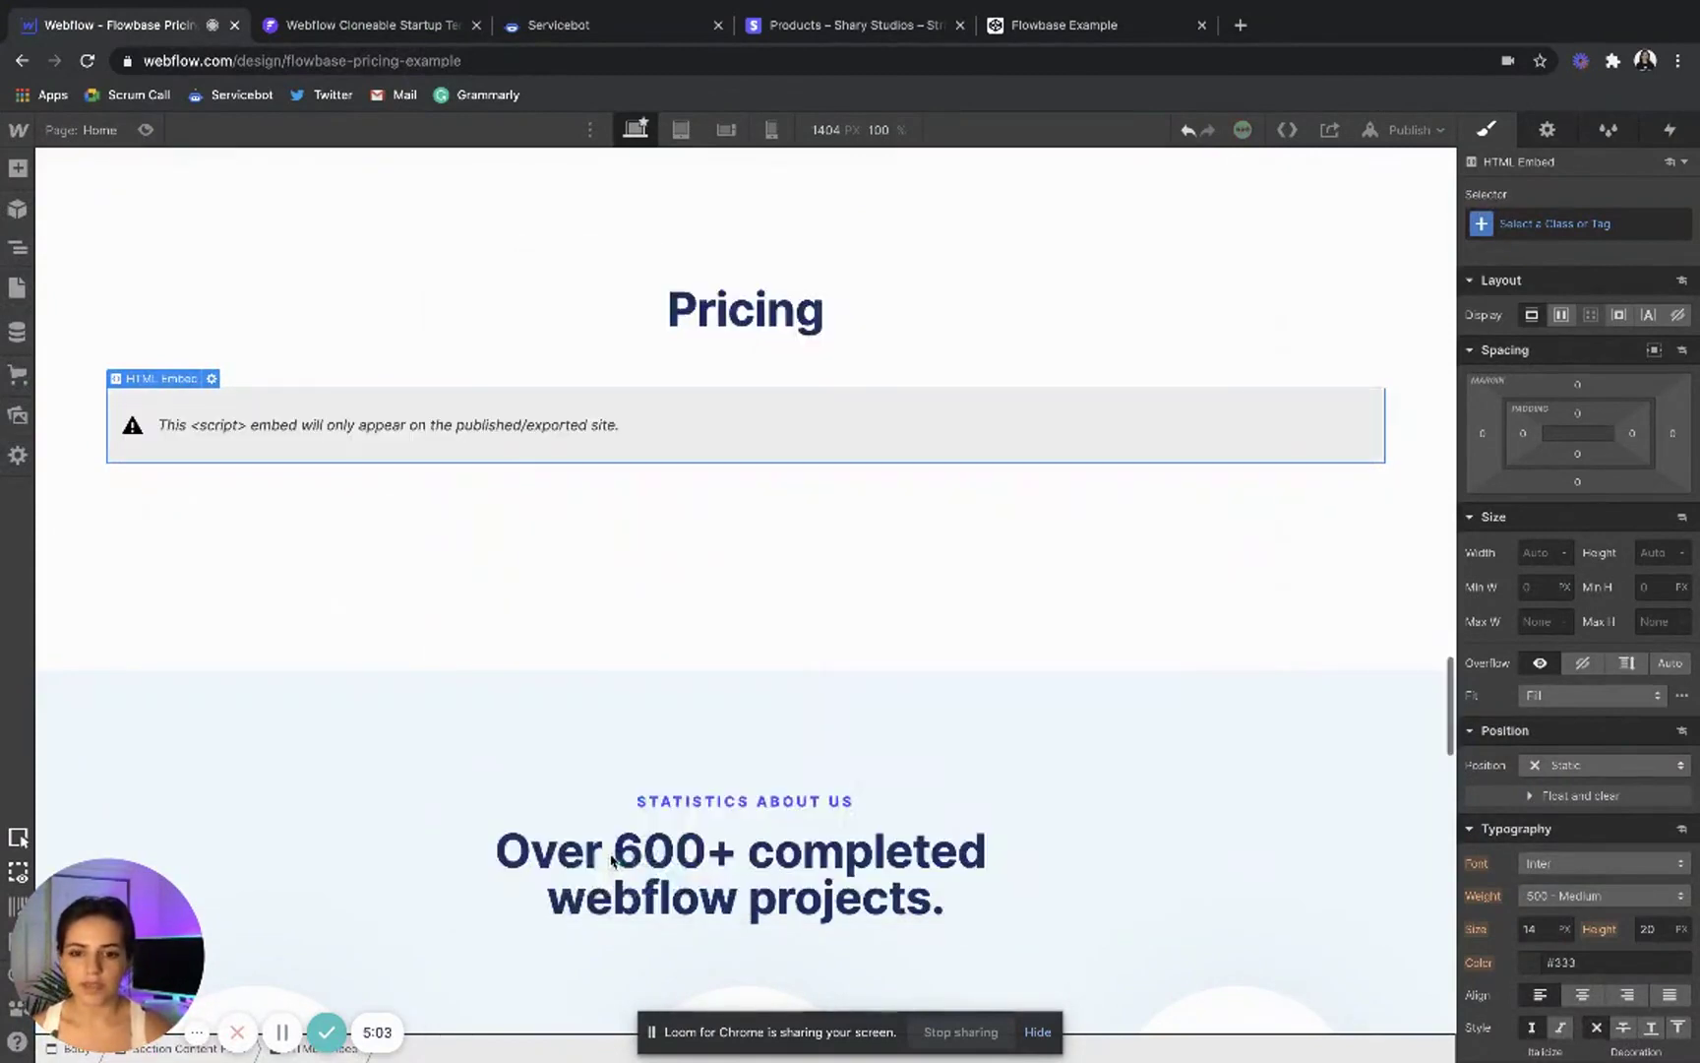
- Publish the site with the new pricing embed to its webflow.io subdomain
scroll(1244, 447, up, 2)
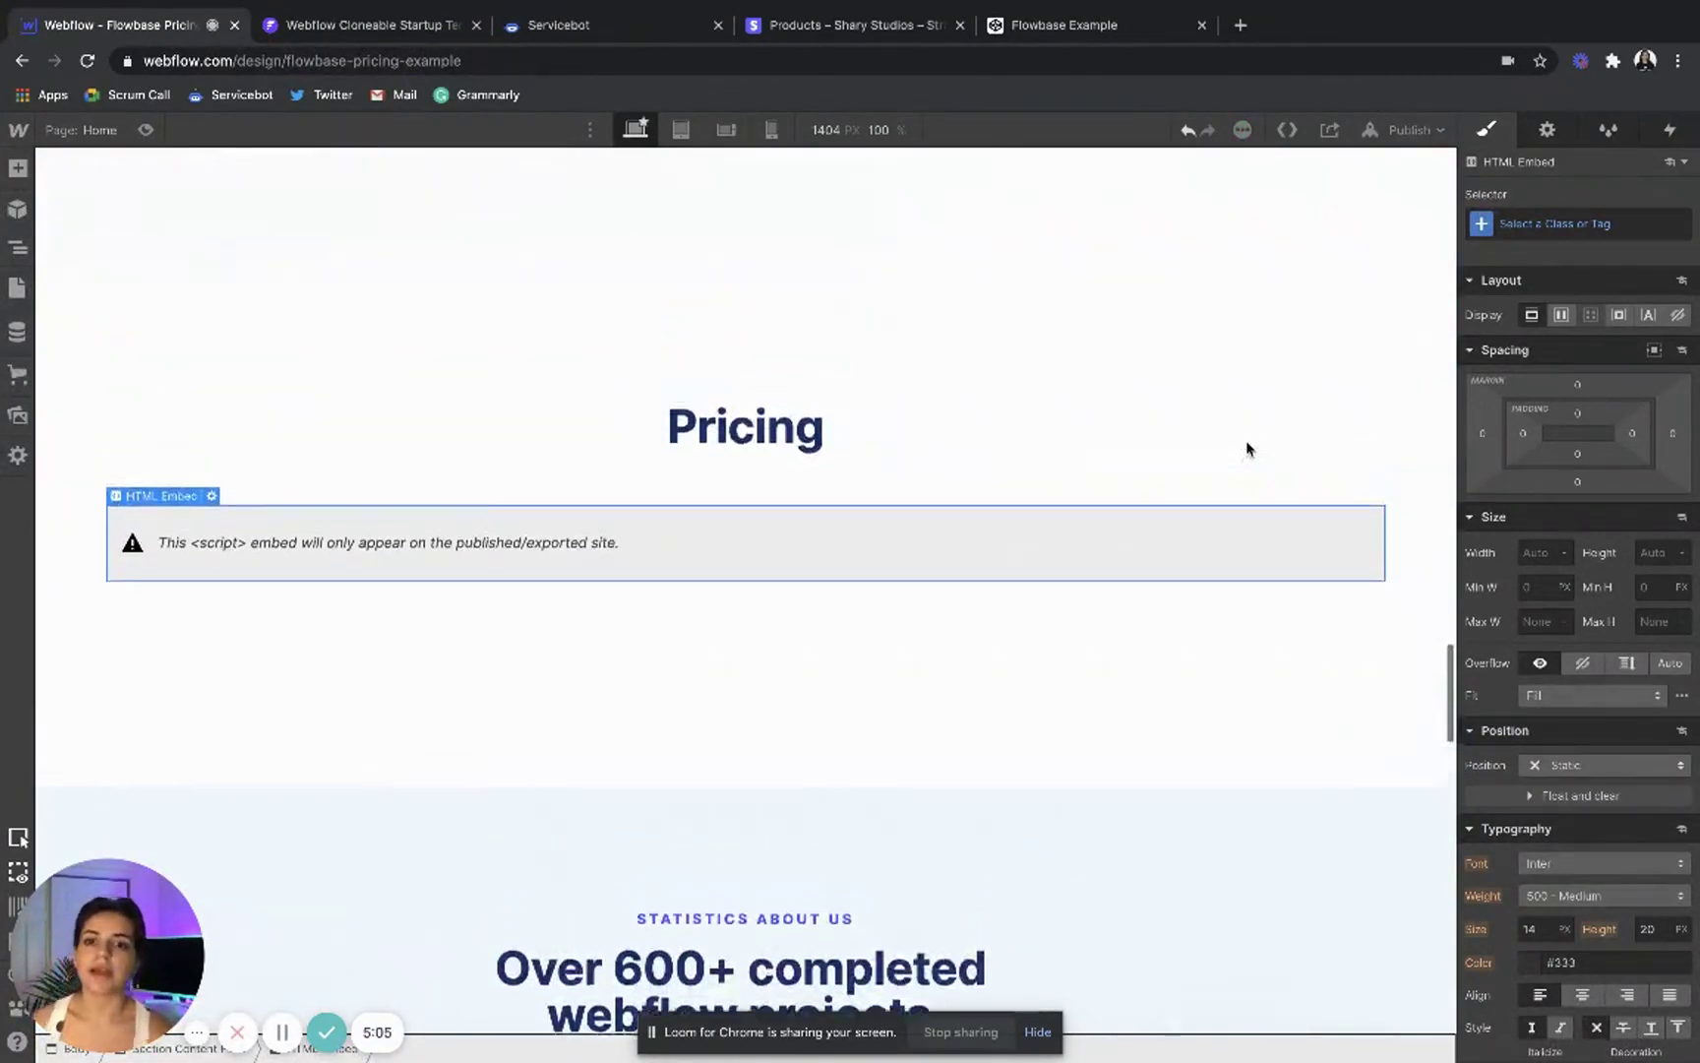
scroll(1247, 449, up, 1)
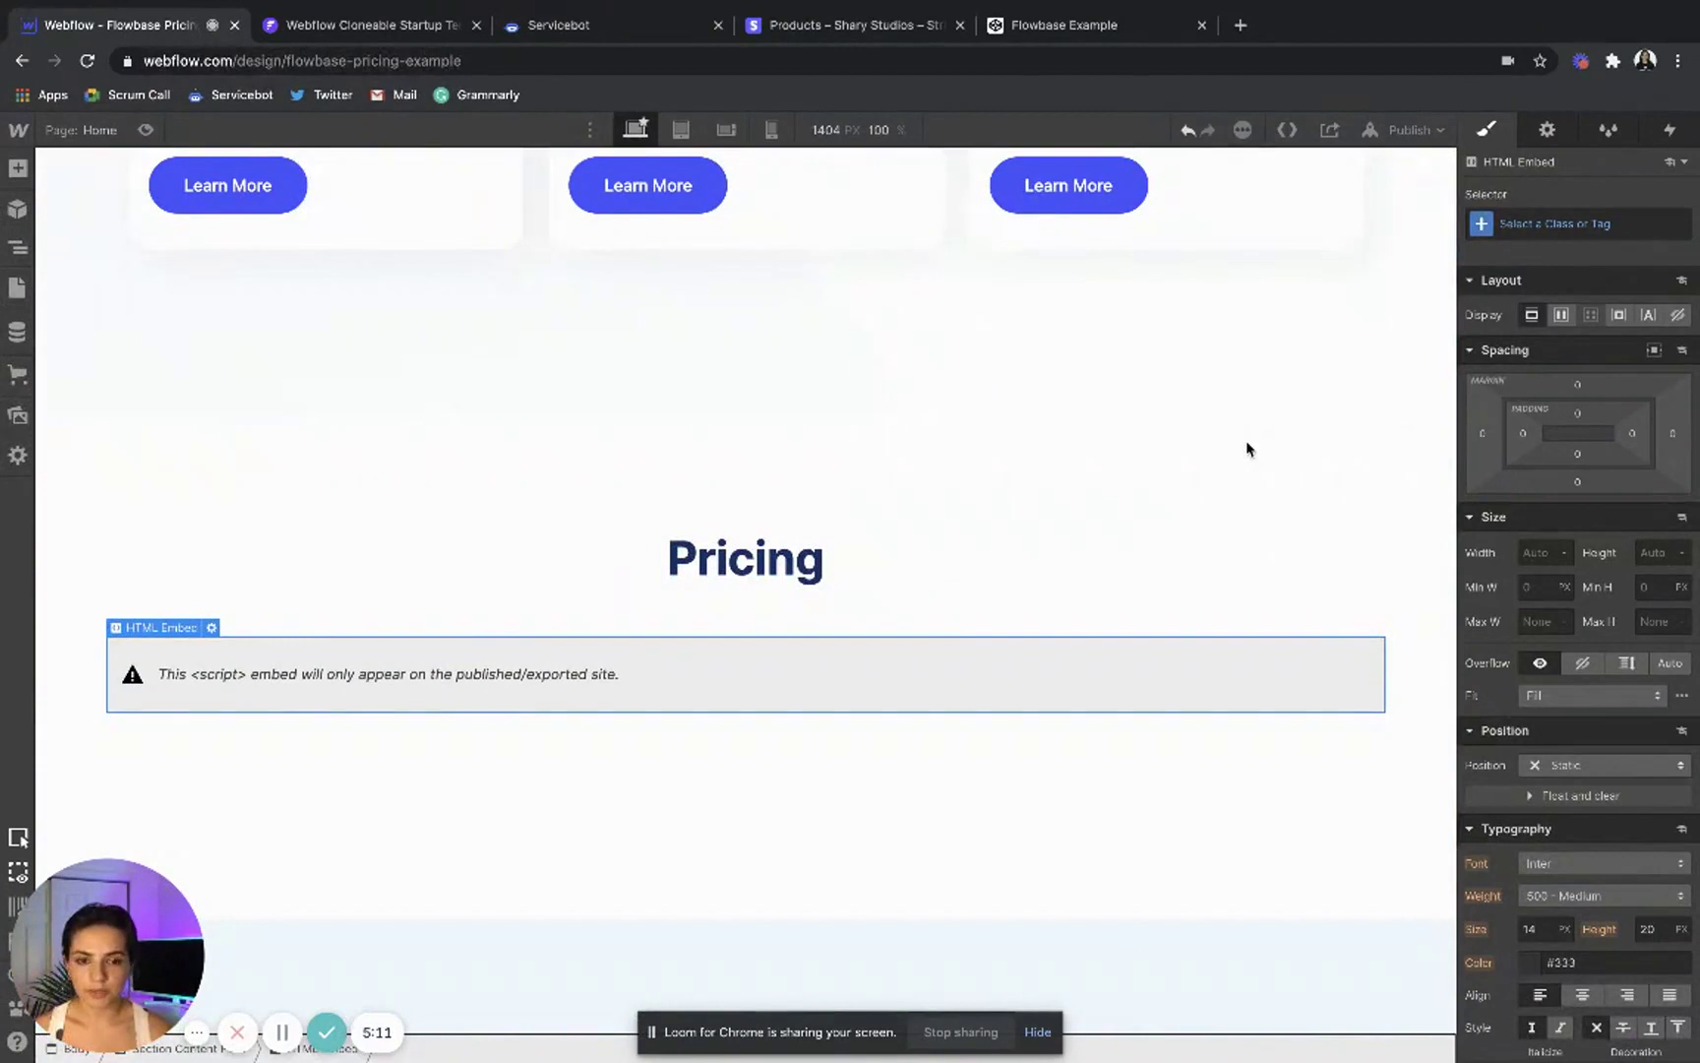
click(1415, 129)
click(1325, 382)
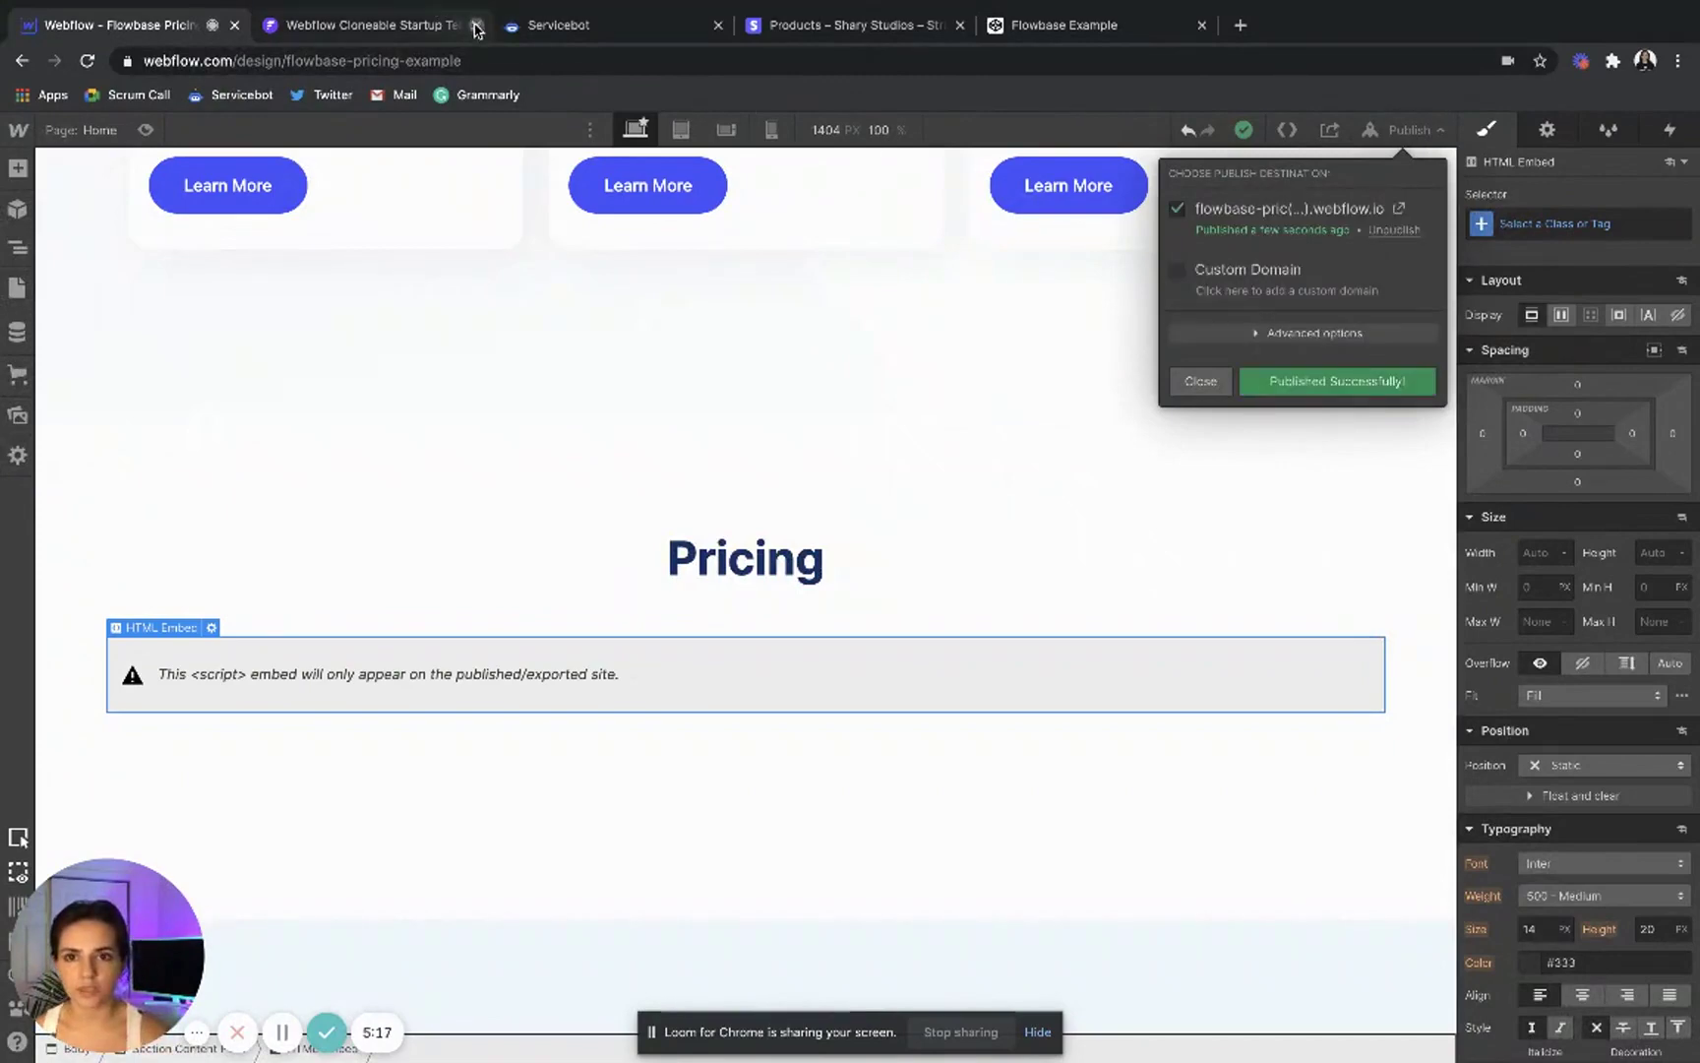
- Open the published site and examine the embedded plan tiers in its Pricing section
click(1398, 209)
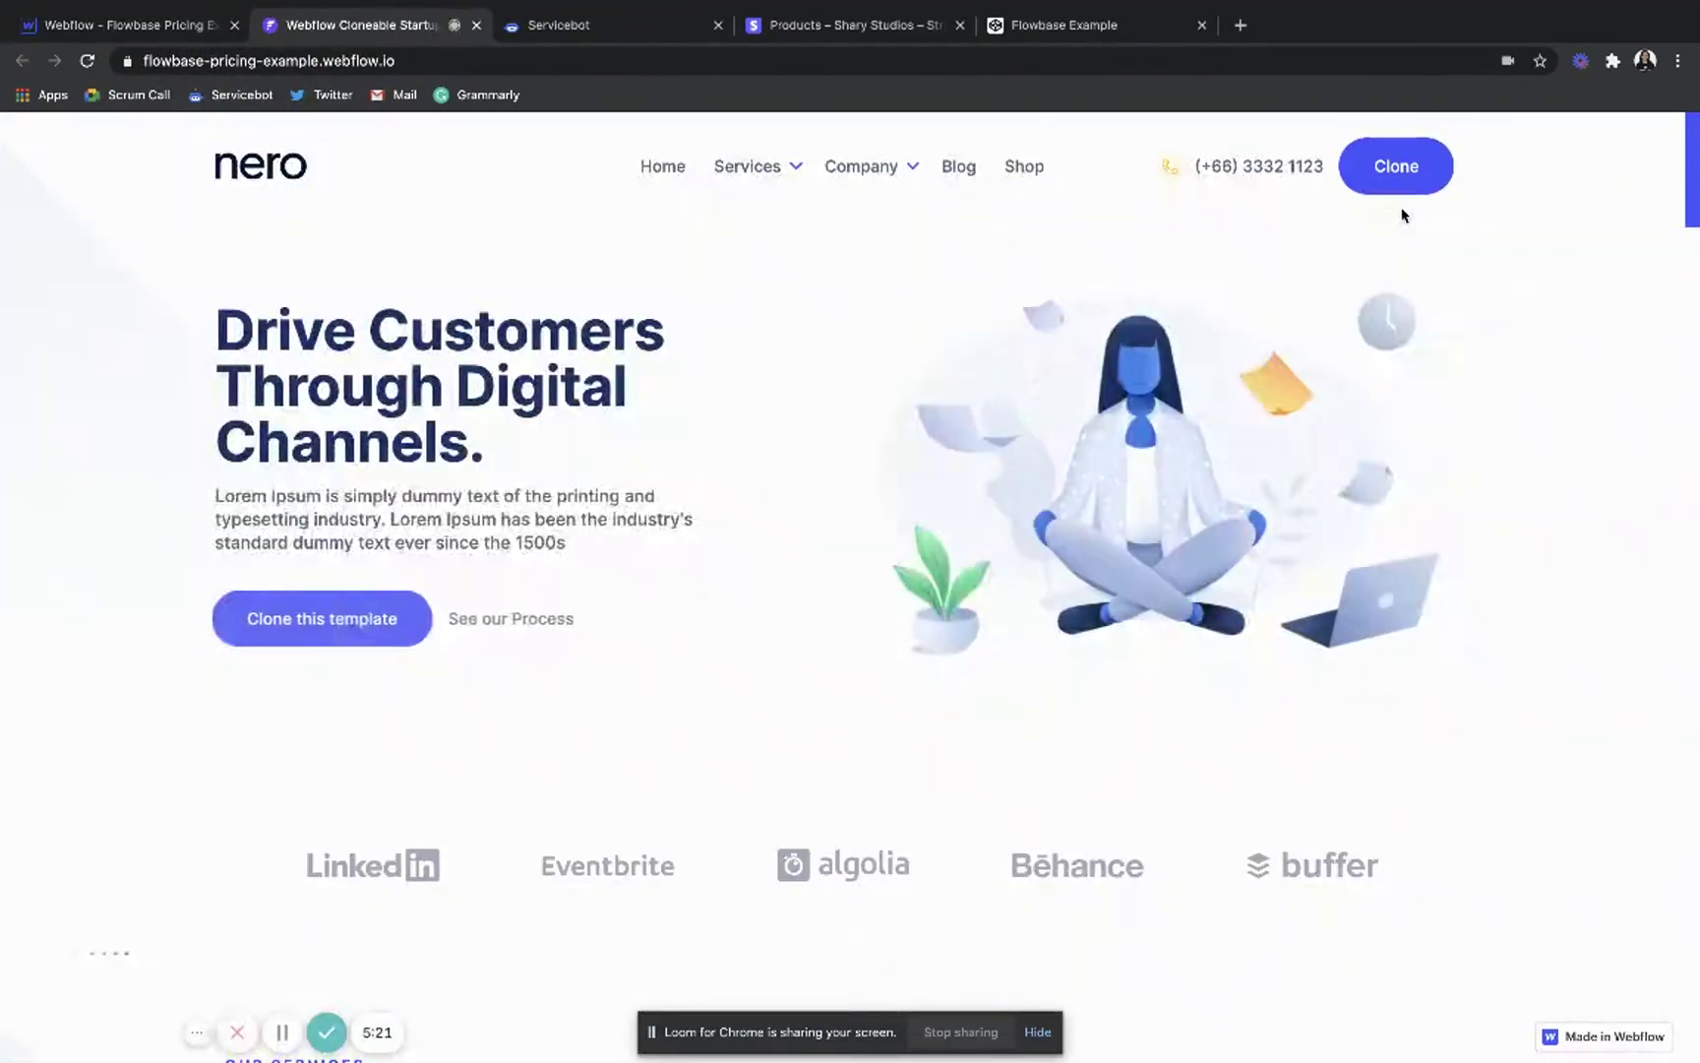
scroll(1381, 562, down, 8)
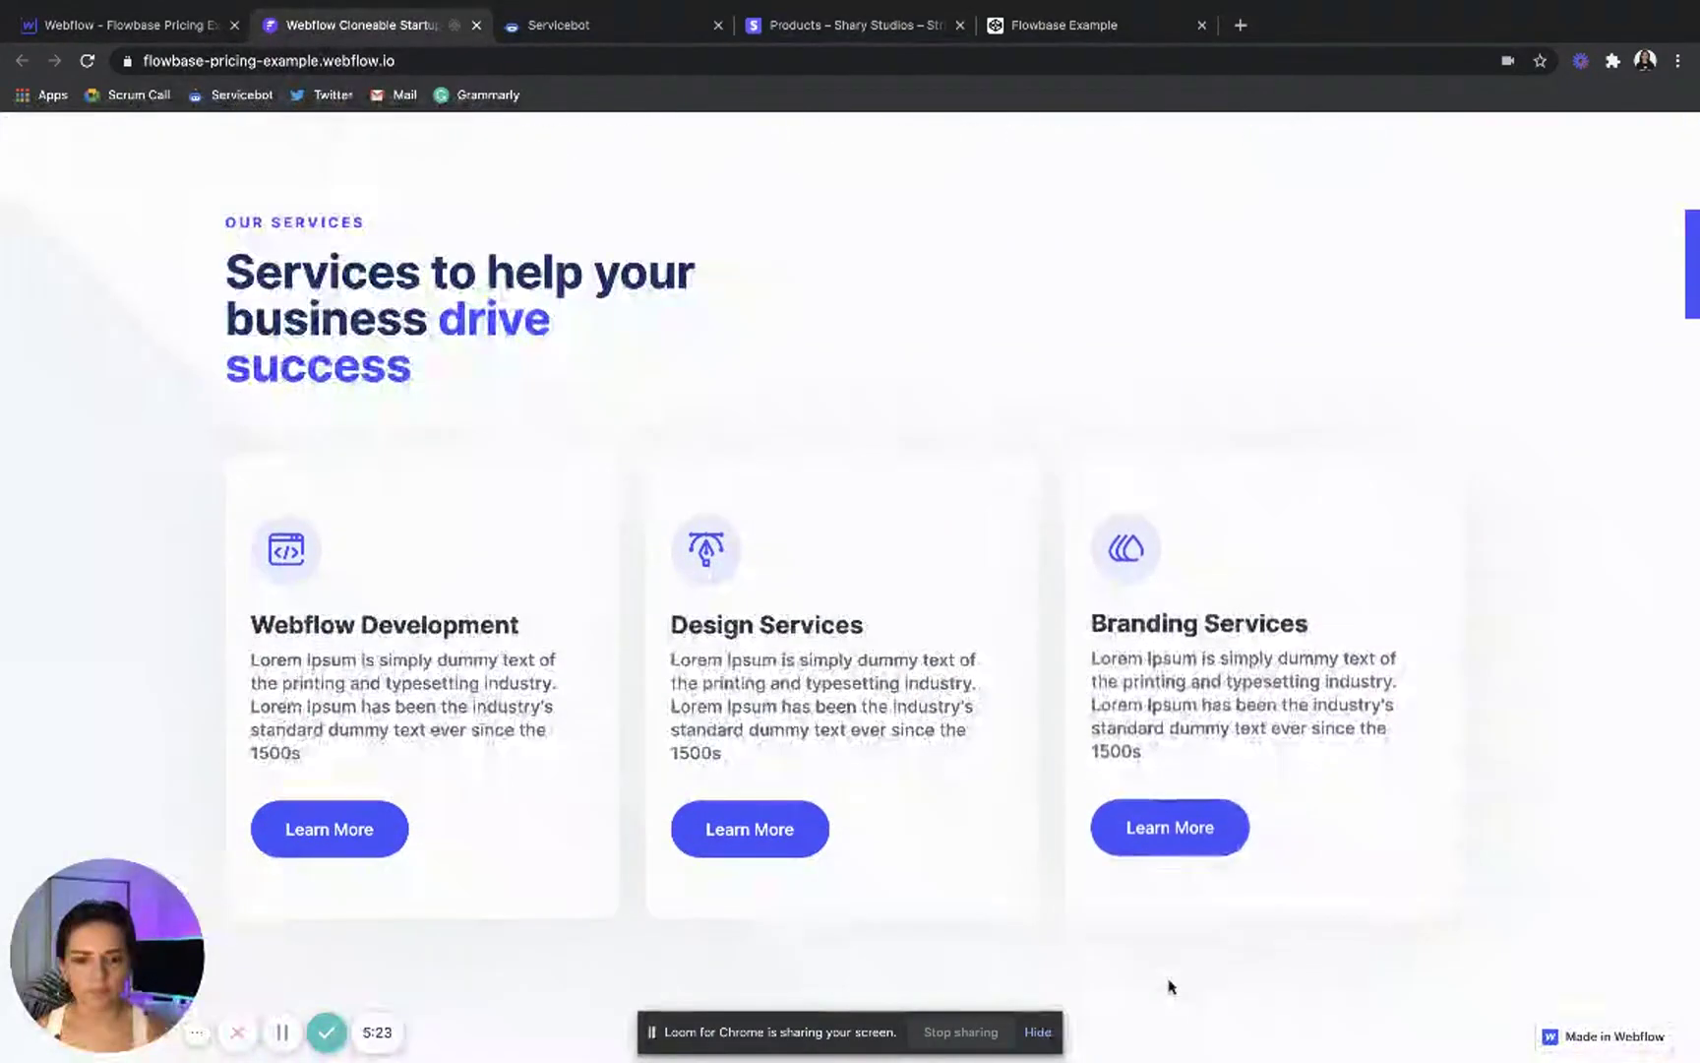
click(1037, 1051)
scroll(1024, 813, down, 7)
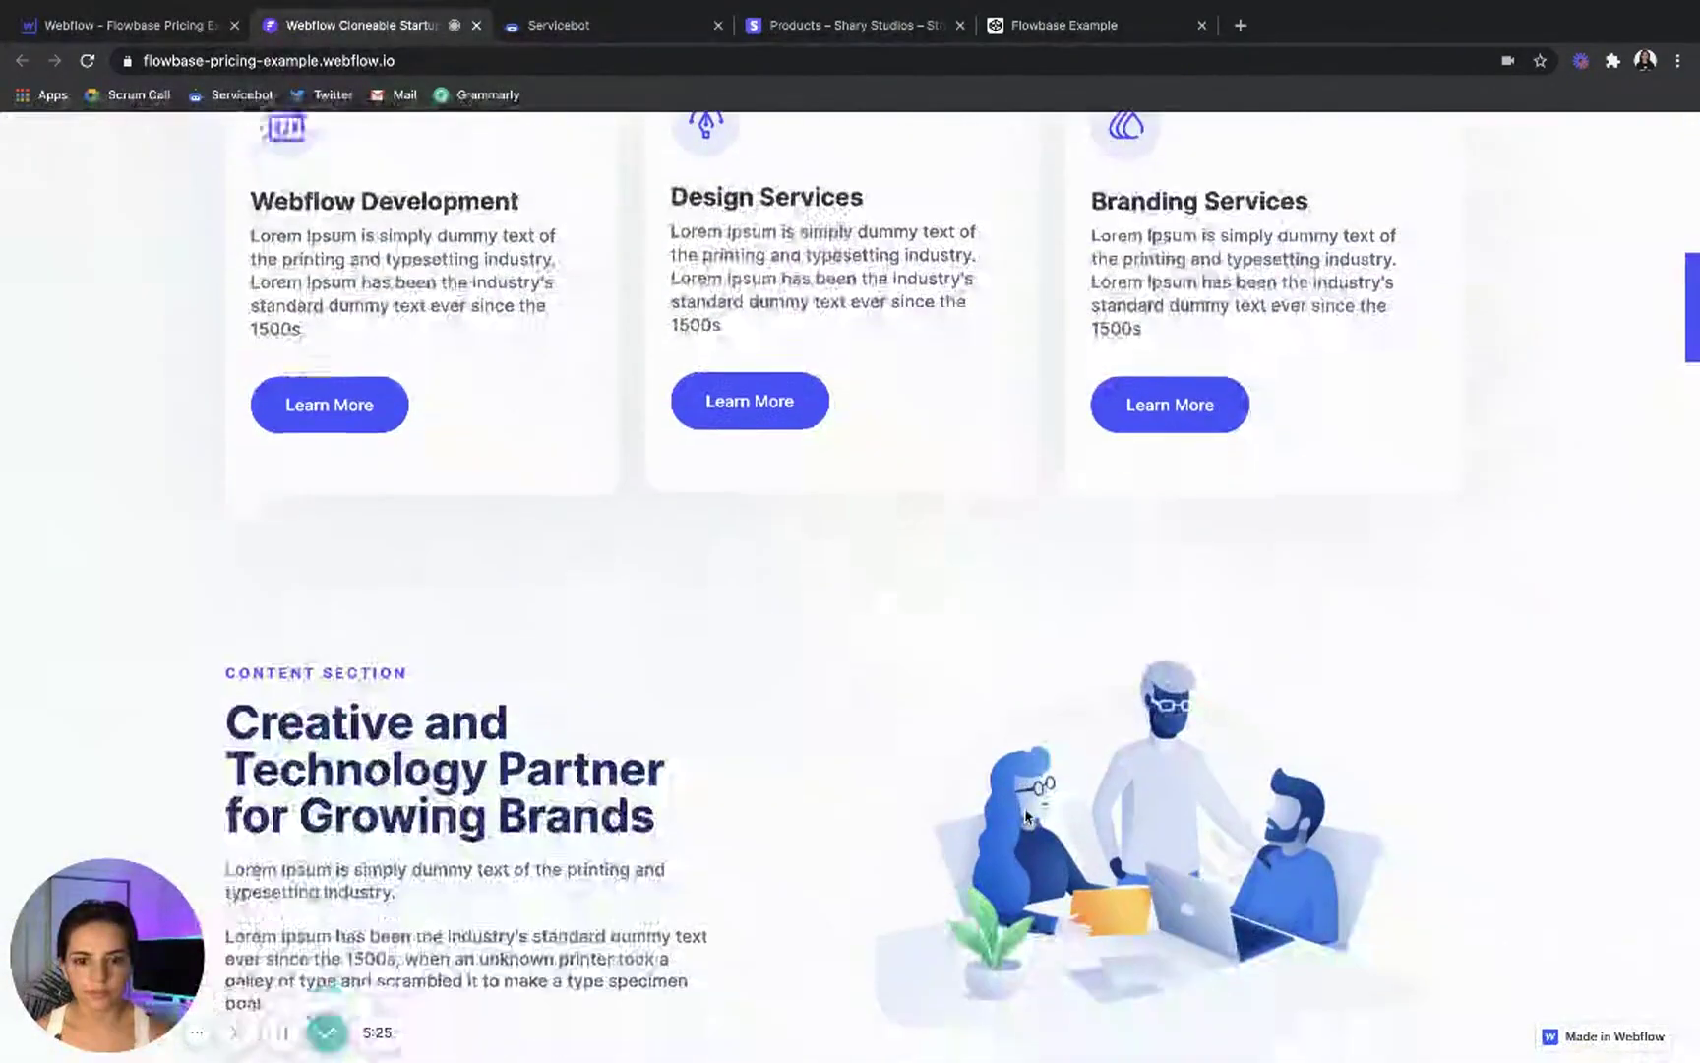
scroll(1024, 815, down, 15)
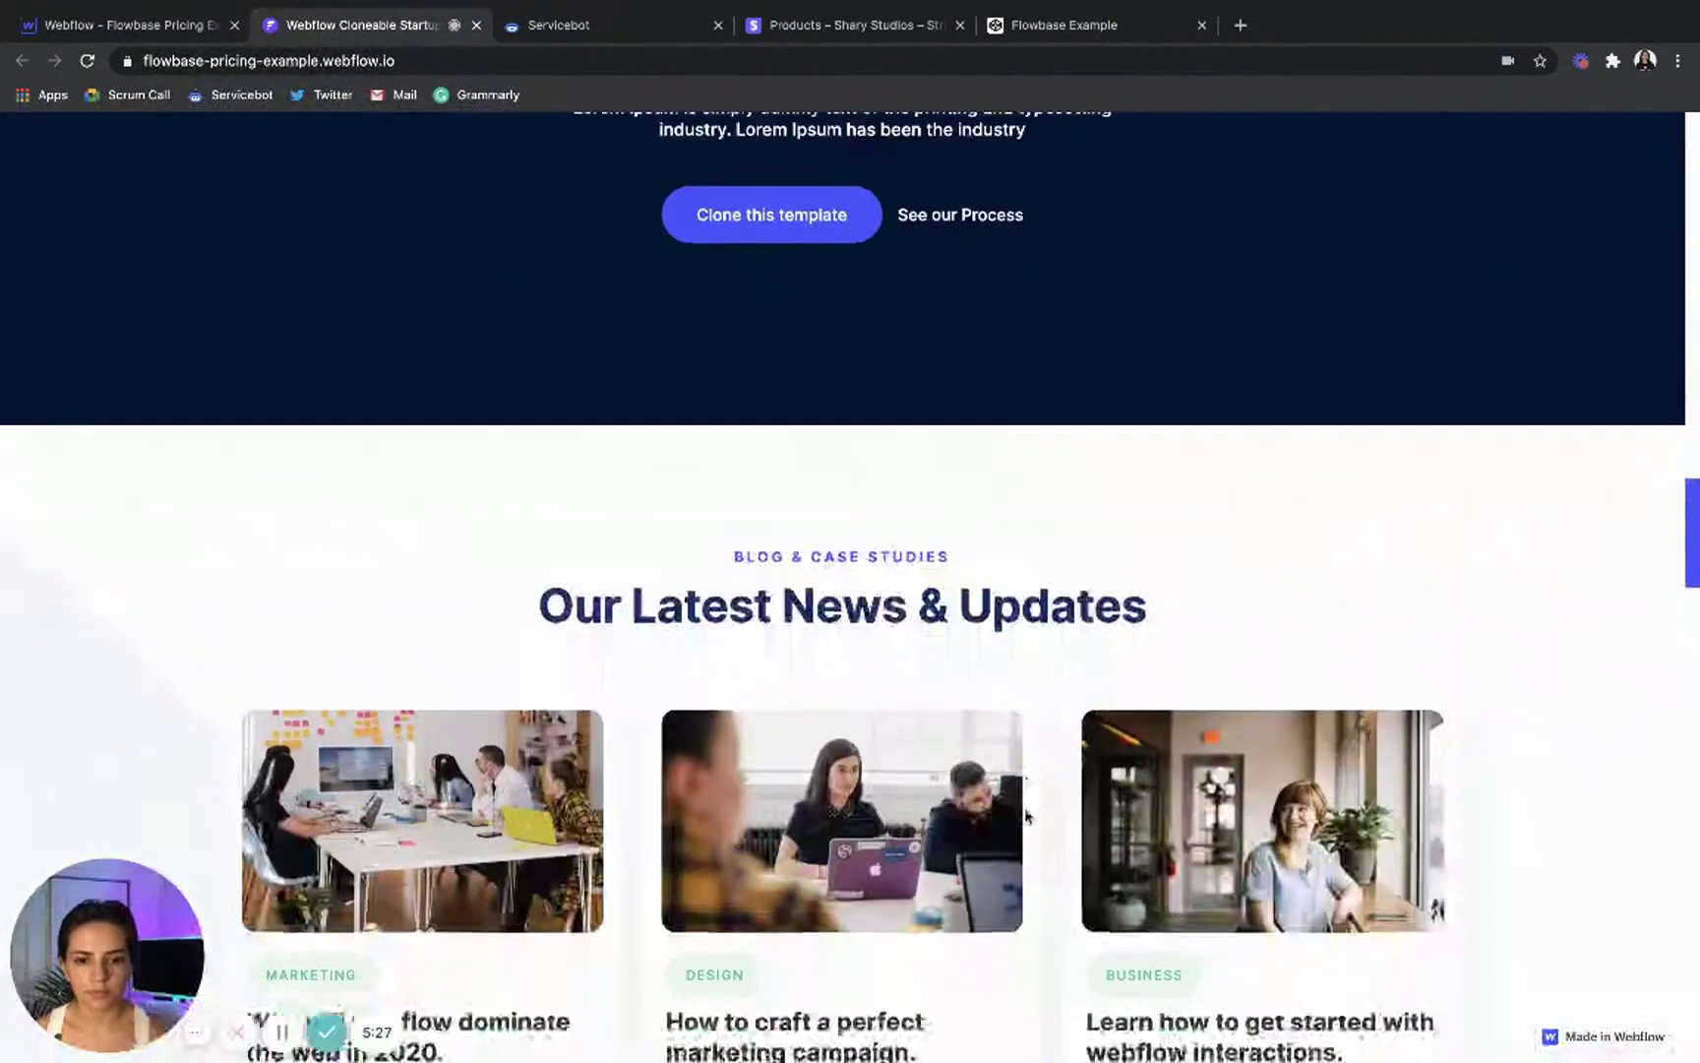
scroll(1024, 815, down, 9)
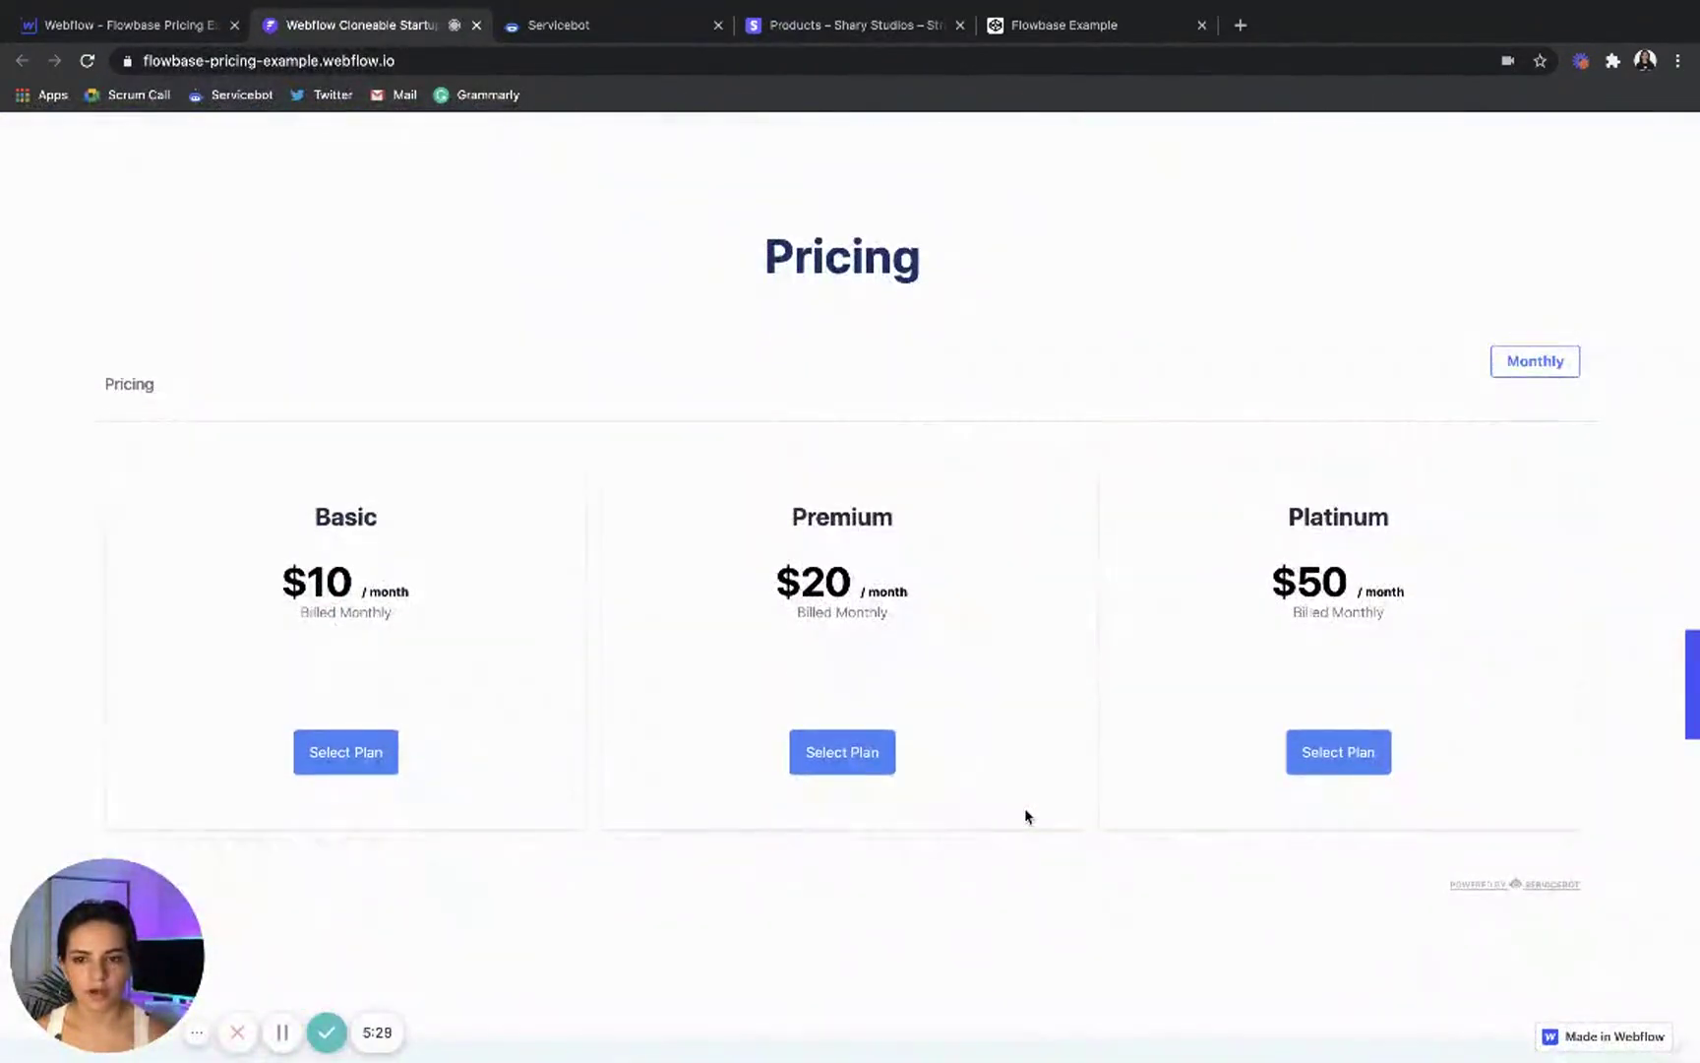
scroll(1024, 813, up, 1)
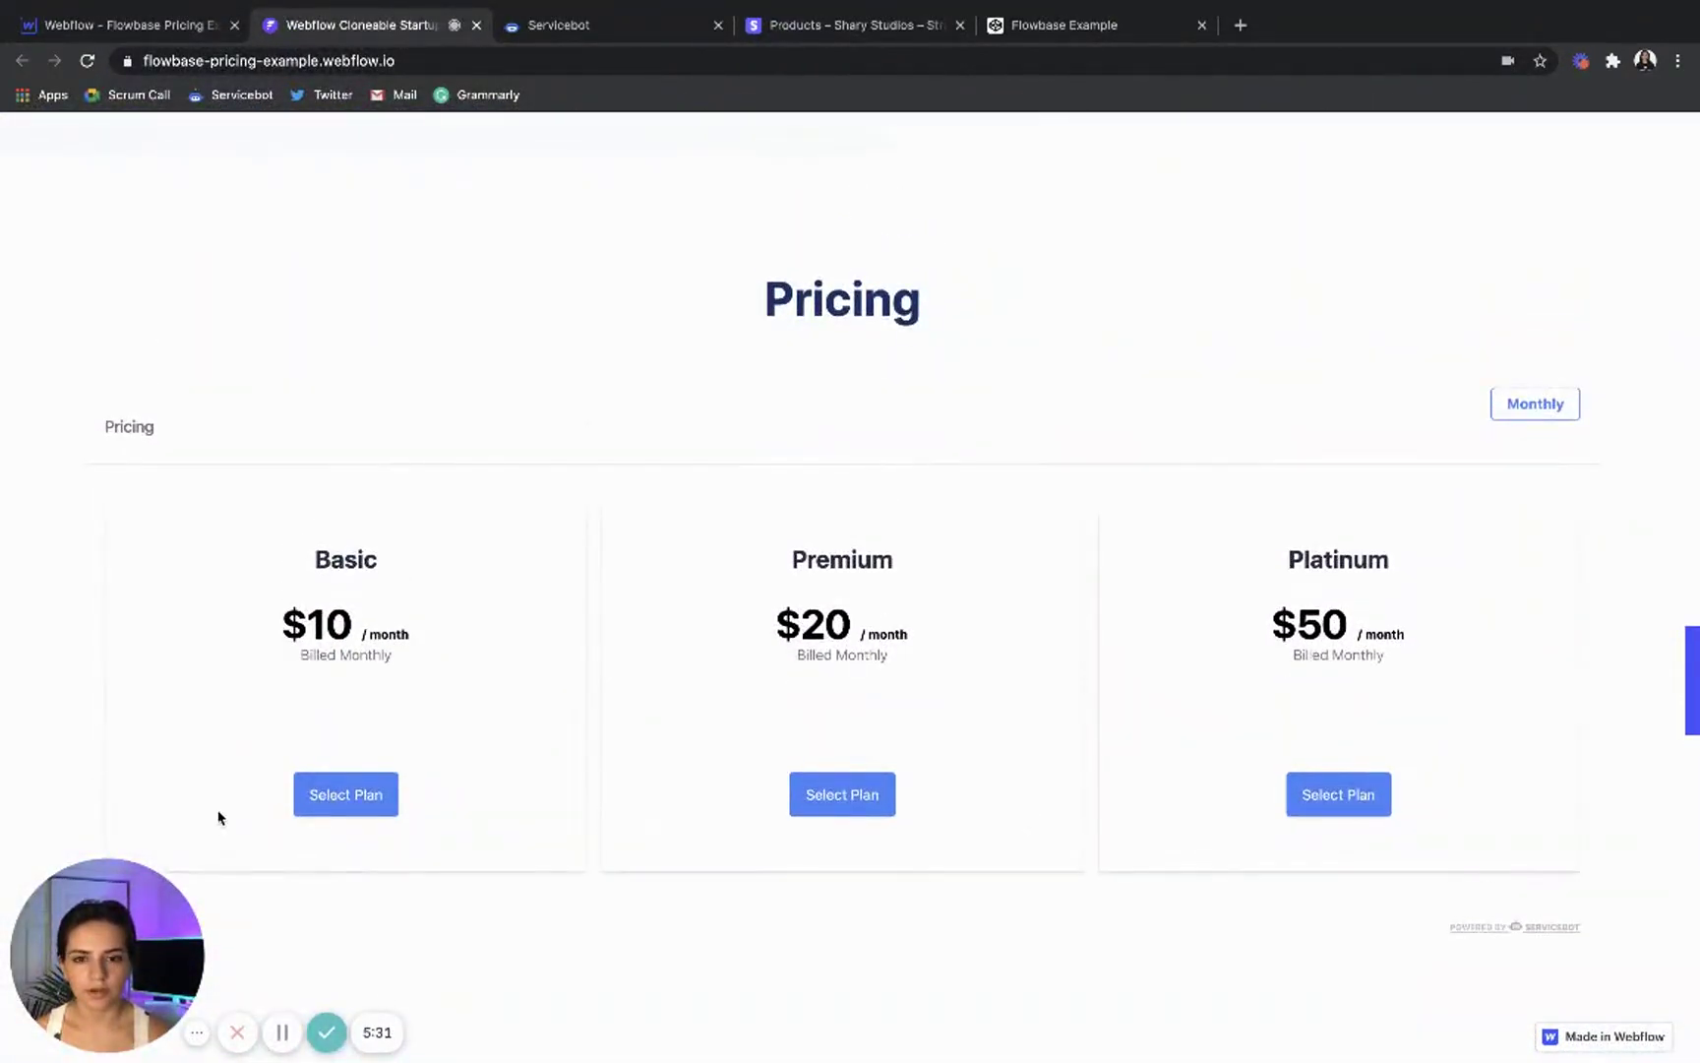
- Select the Basic plan, review the fields of its signup confirmation form, and close the form
click(324, 807)
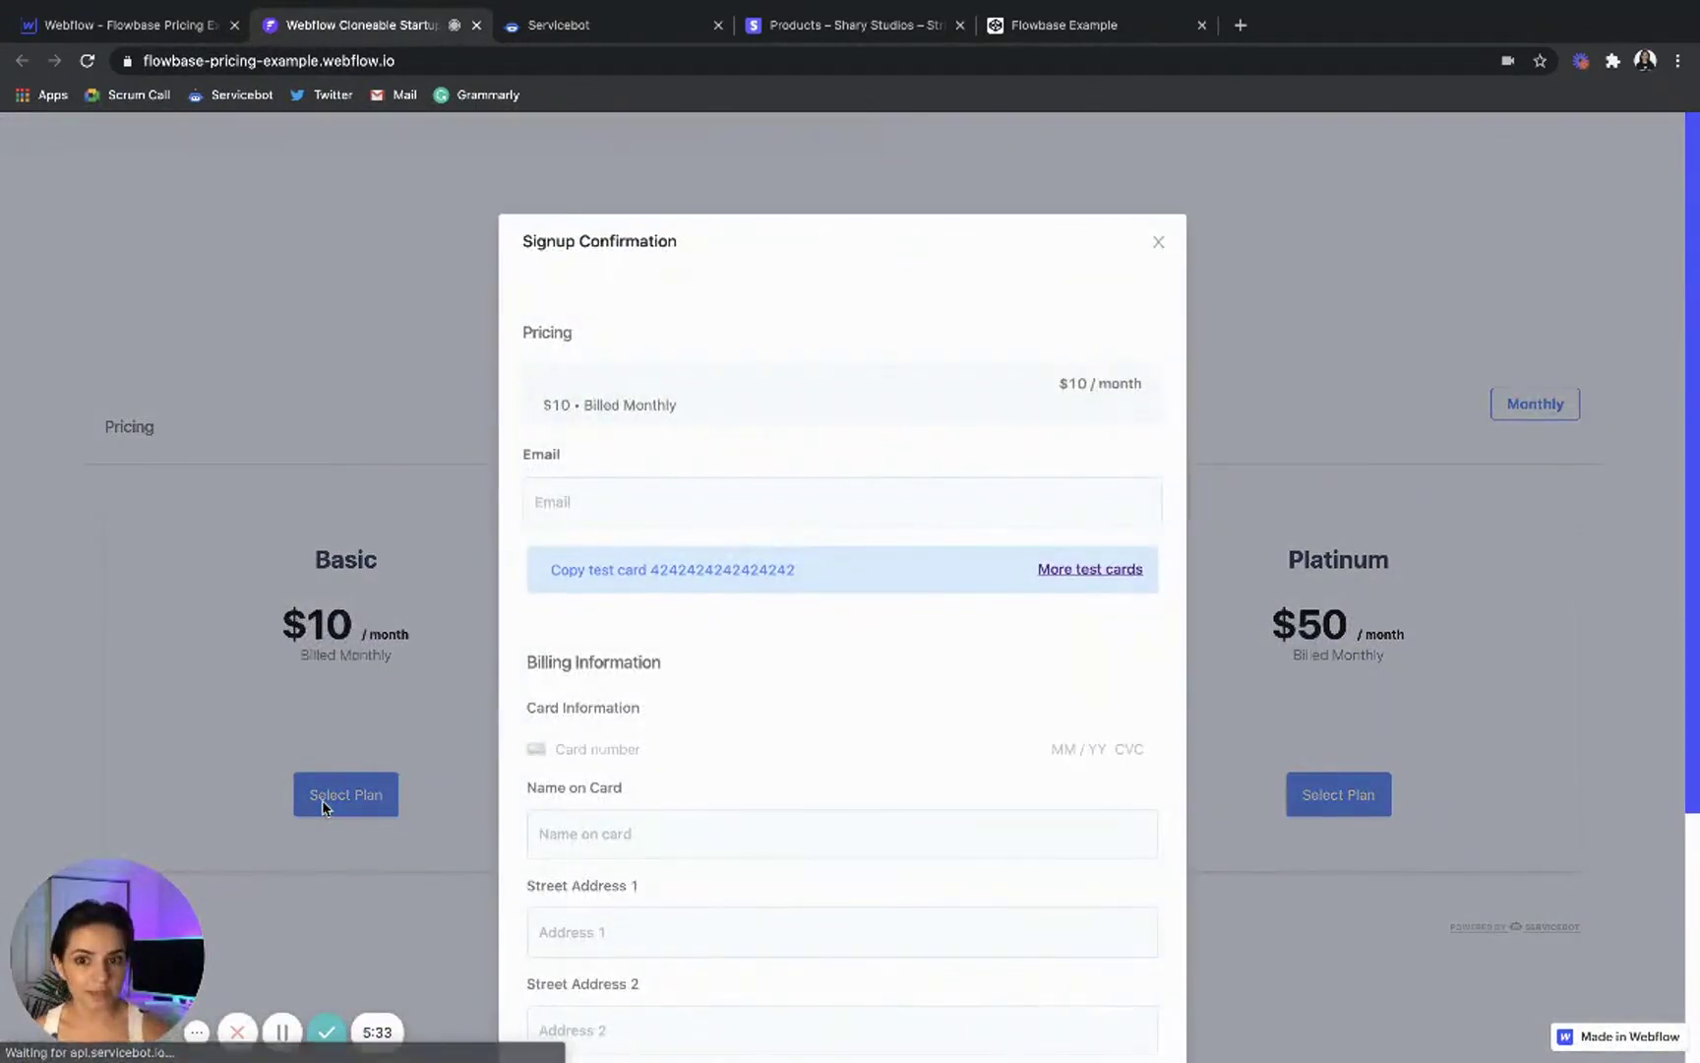
scroll(816, 701, down, 4)
scroll(815, 699, up, 4)
click(1159, 244)
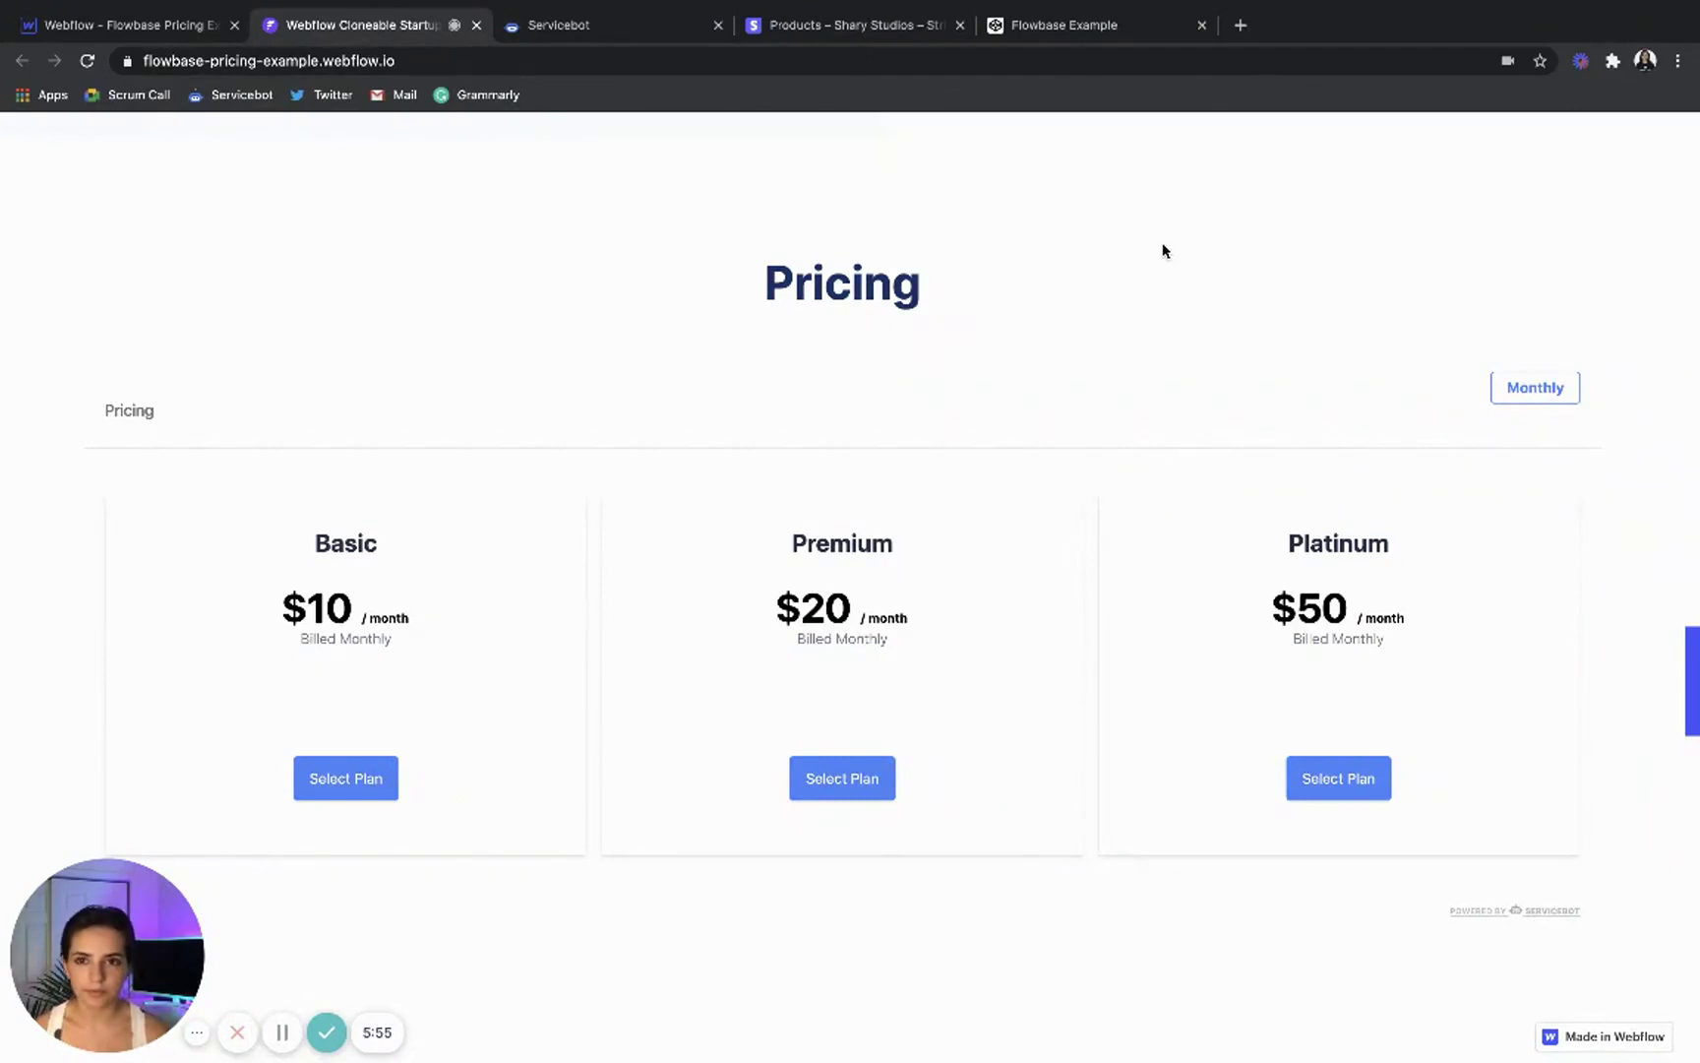
- Switch to the Flowbase Example pen in CodePen and paste the Servicebot embed code into its HTML
click(1080, 27)
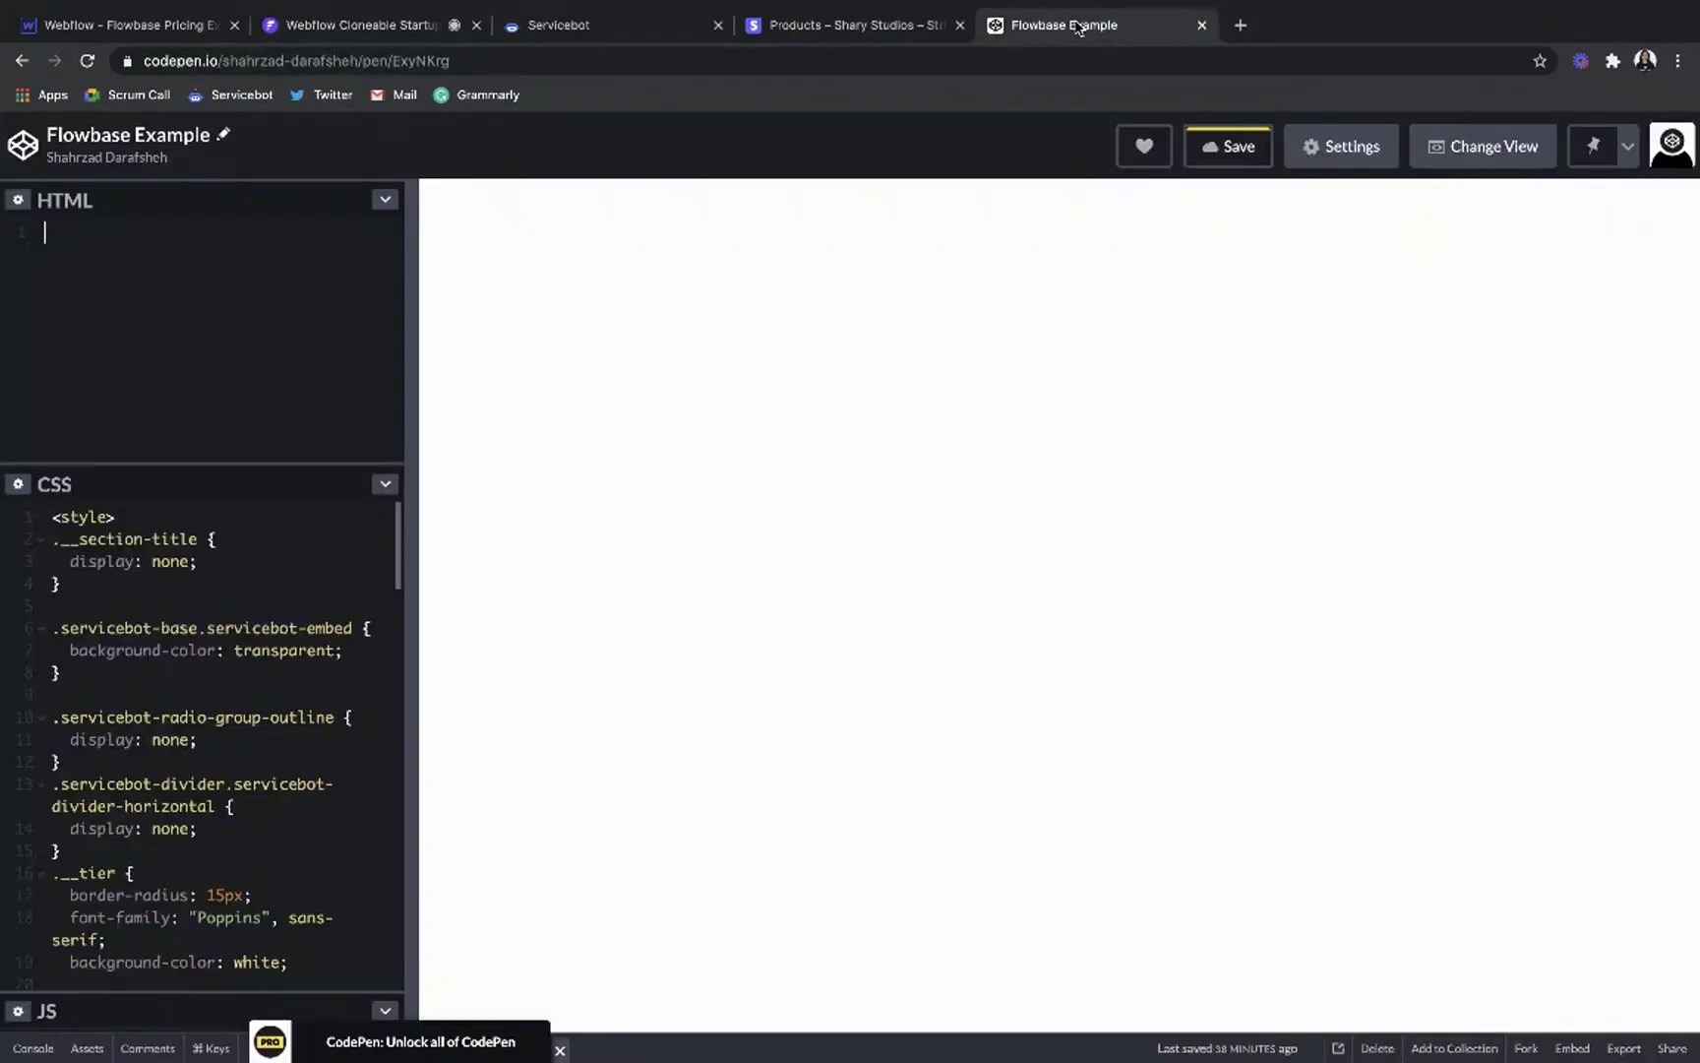
click(209, 224)
key(ctrl+v)
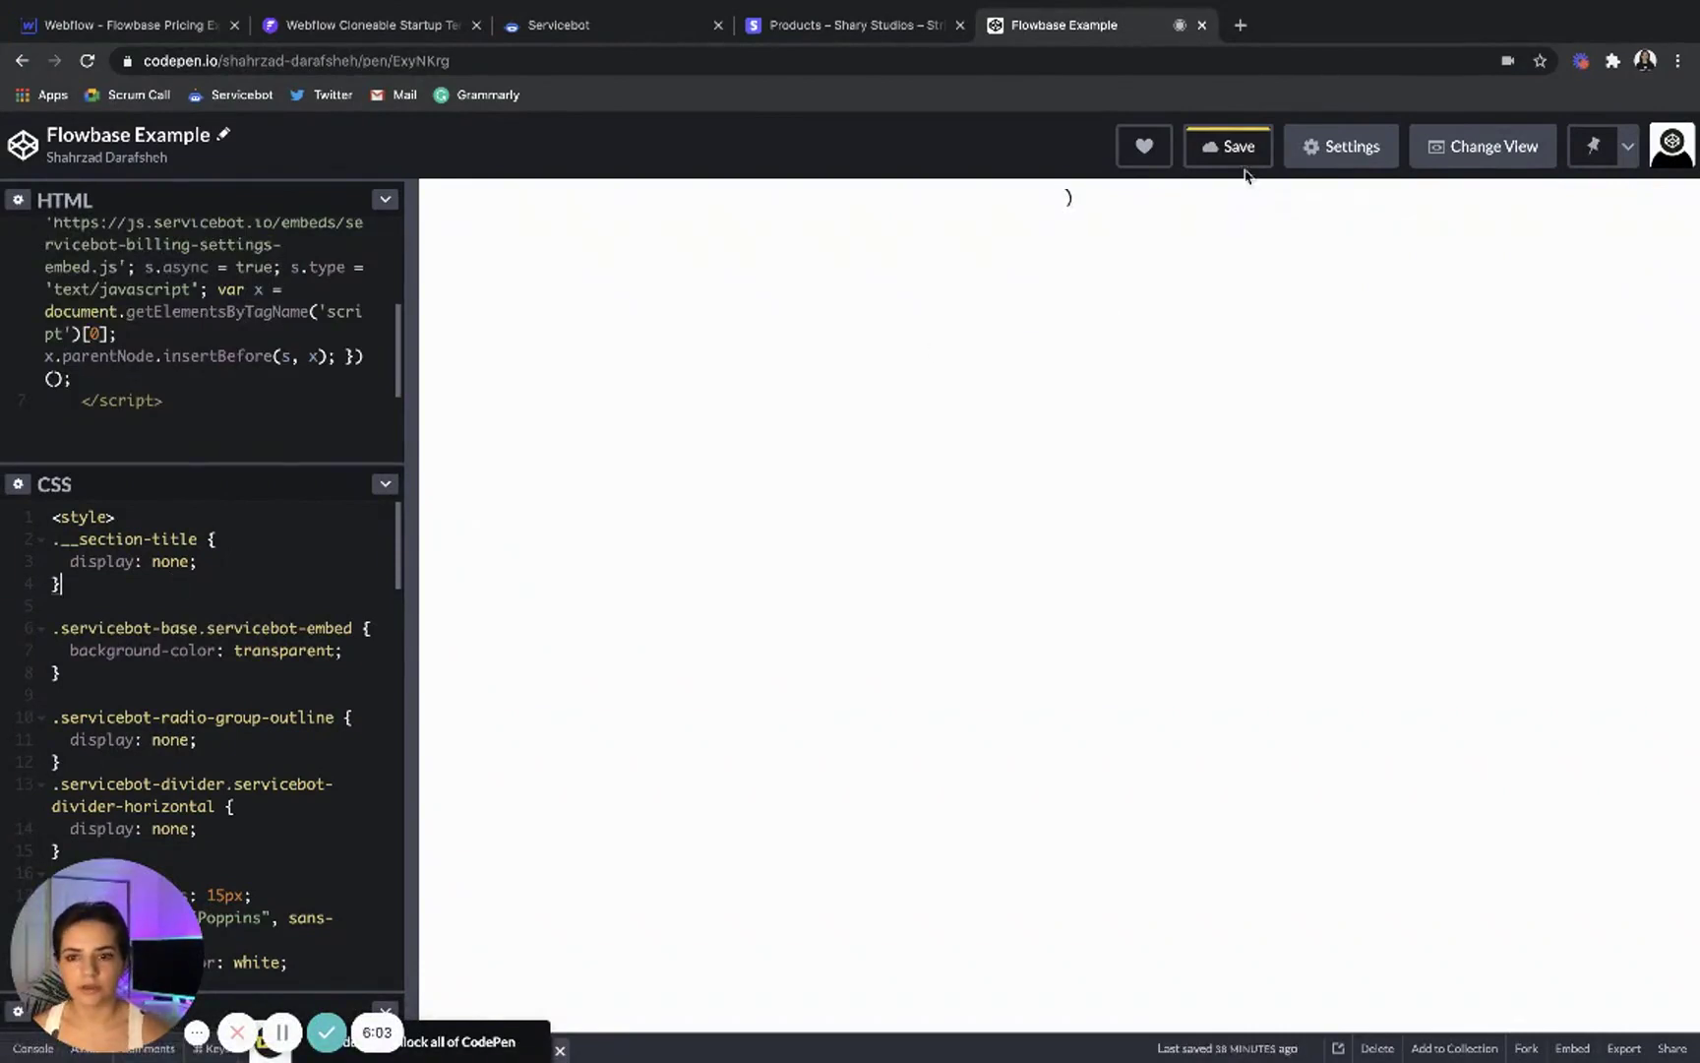
- Copy all of the pen's CSS and open the Home page settings in Webflow
click(221, 674)
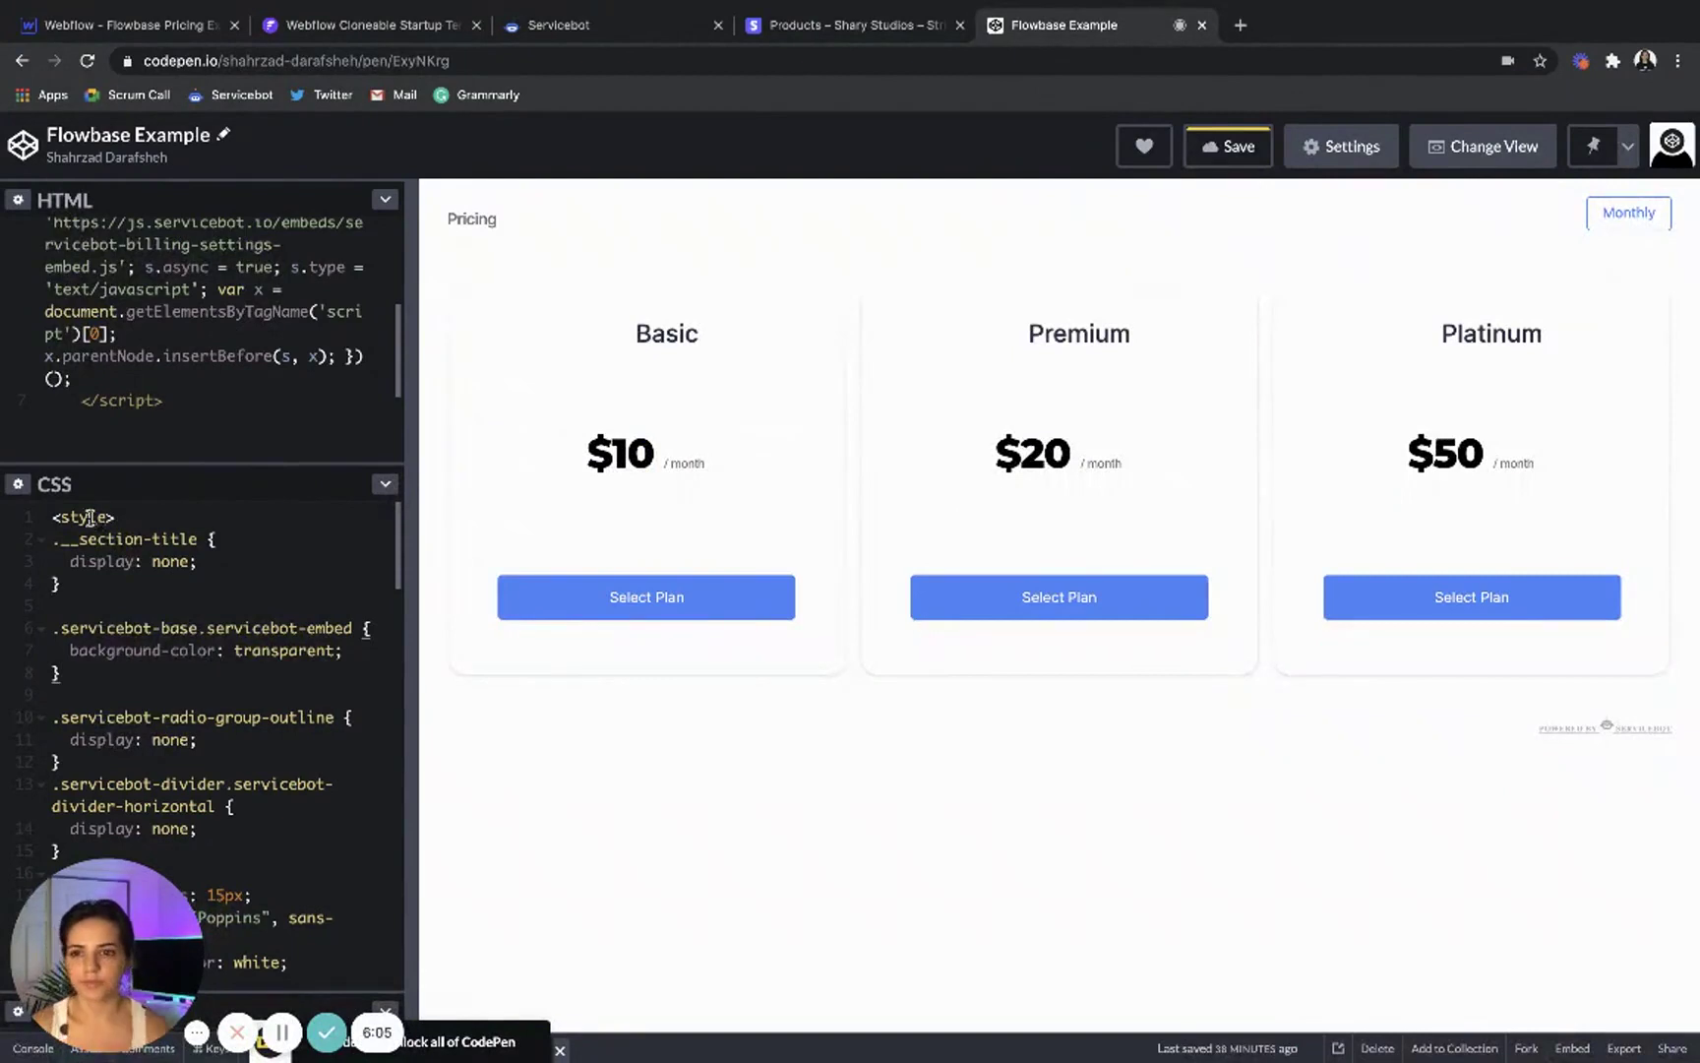
key(ctrl+a)
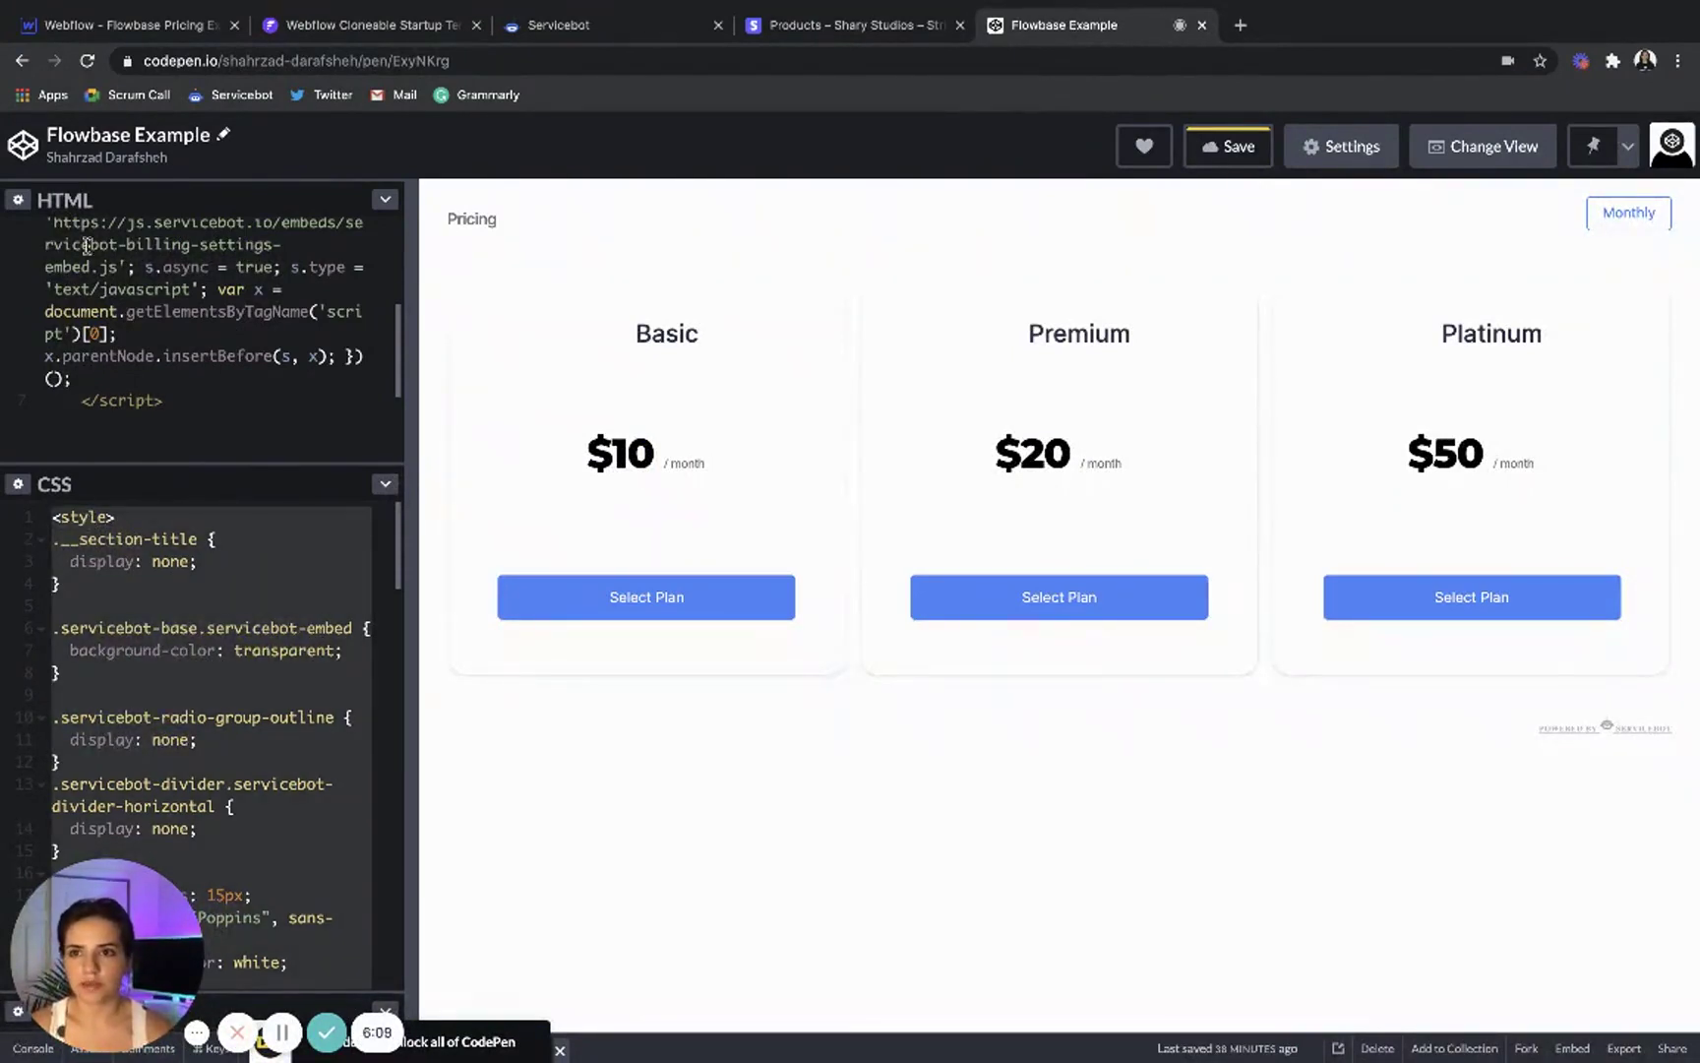
click(93, 22)
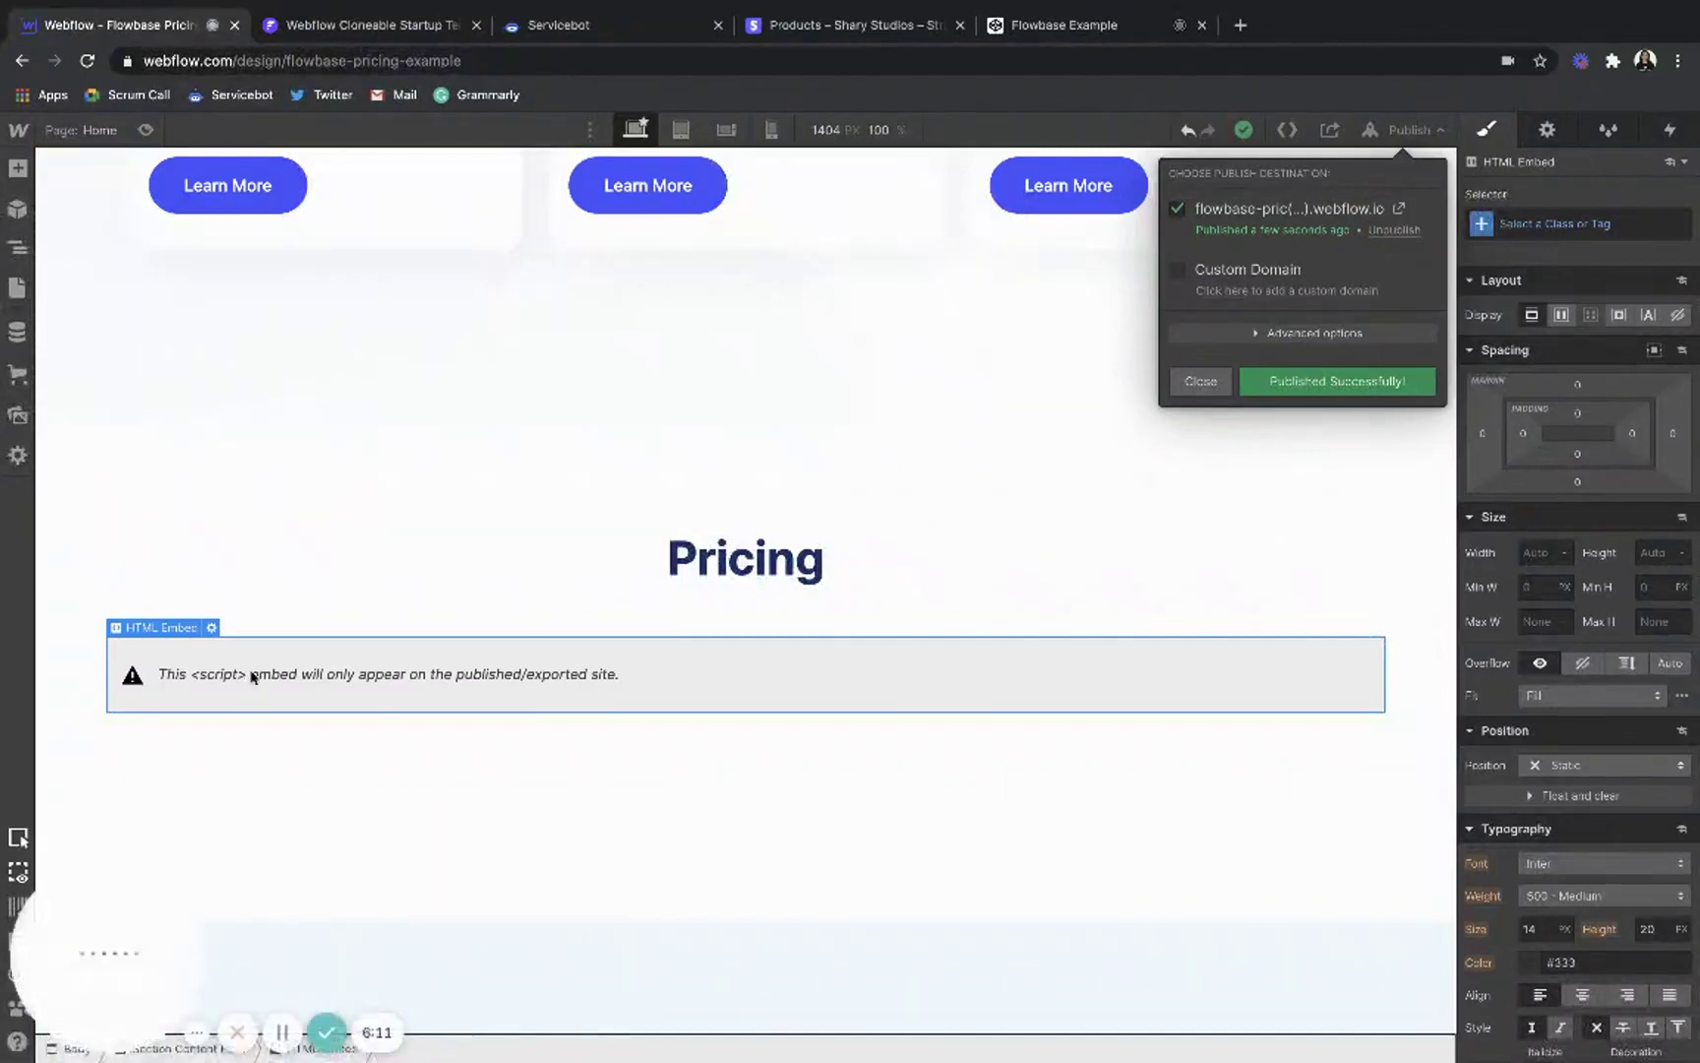
key(Escape)
click(18, 287)
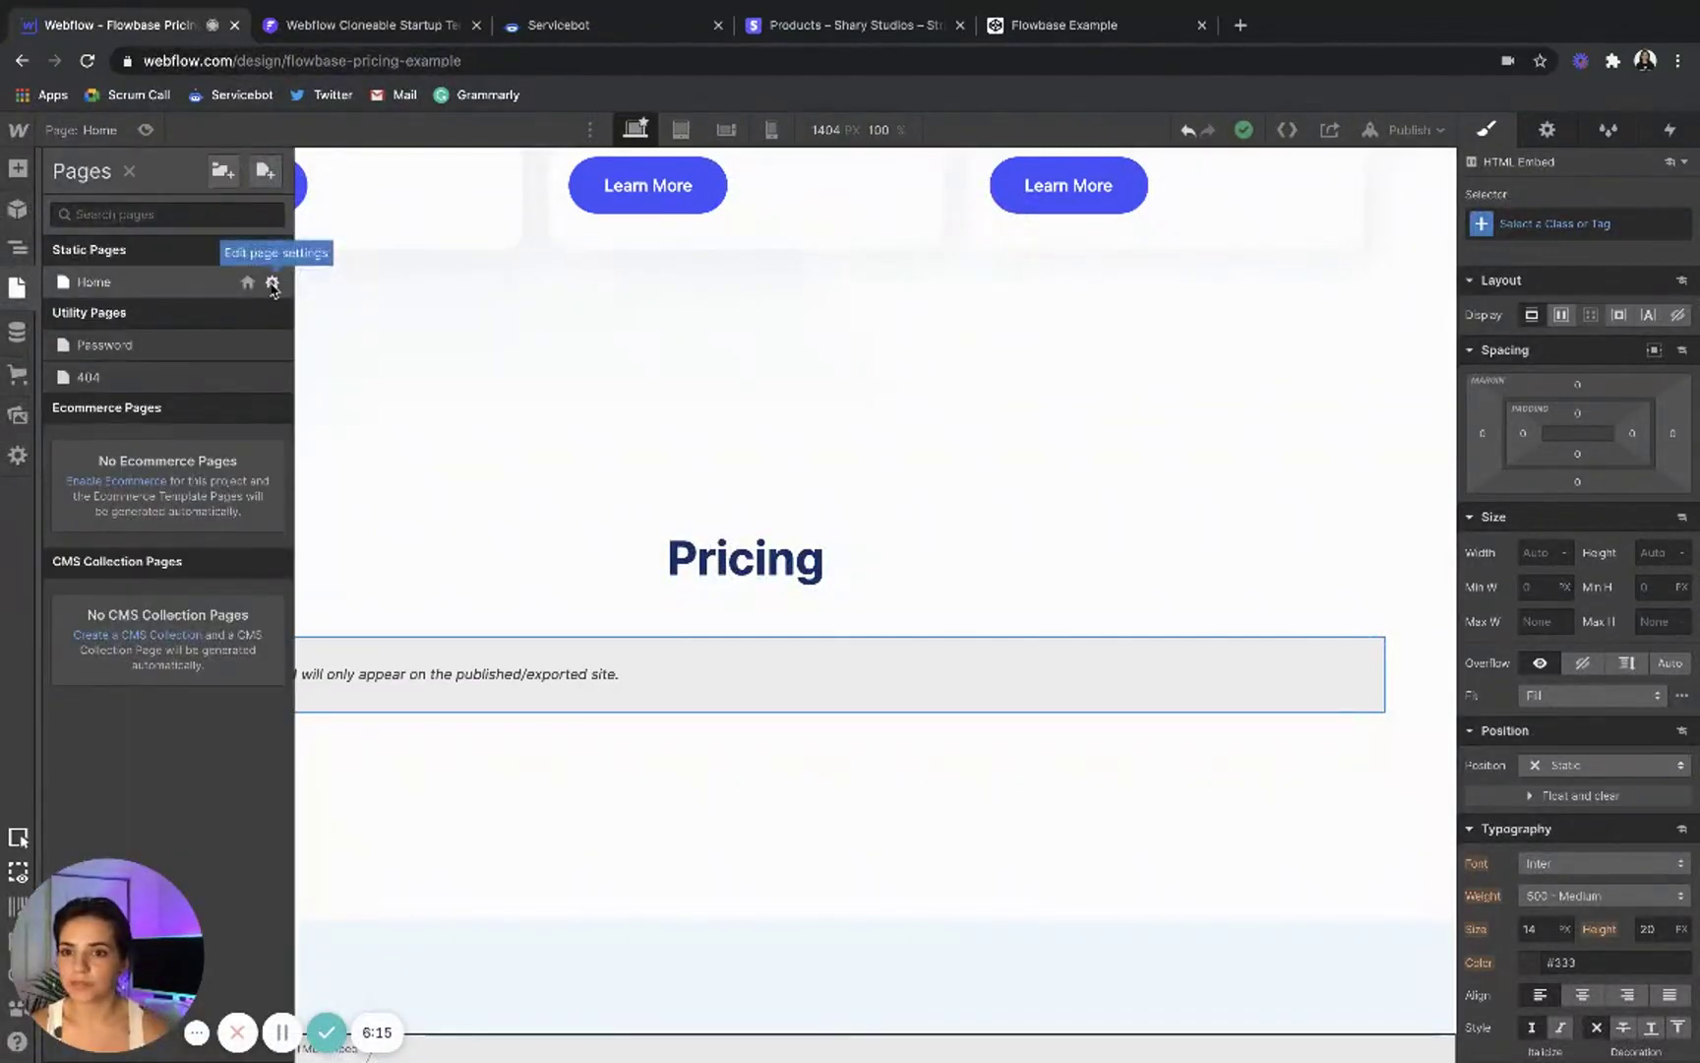
click(273, 285)
- Paste the copied style block at the end of the Home page's Before </body> tag code and save the page settings
scroll(544, 647, down, 15)
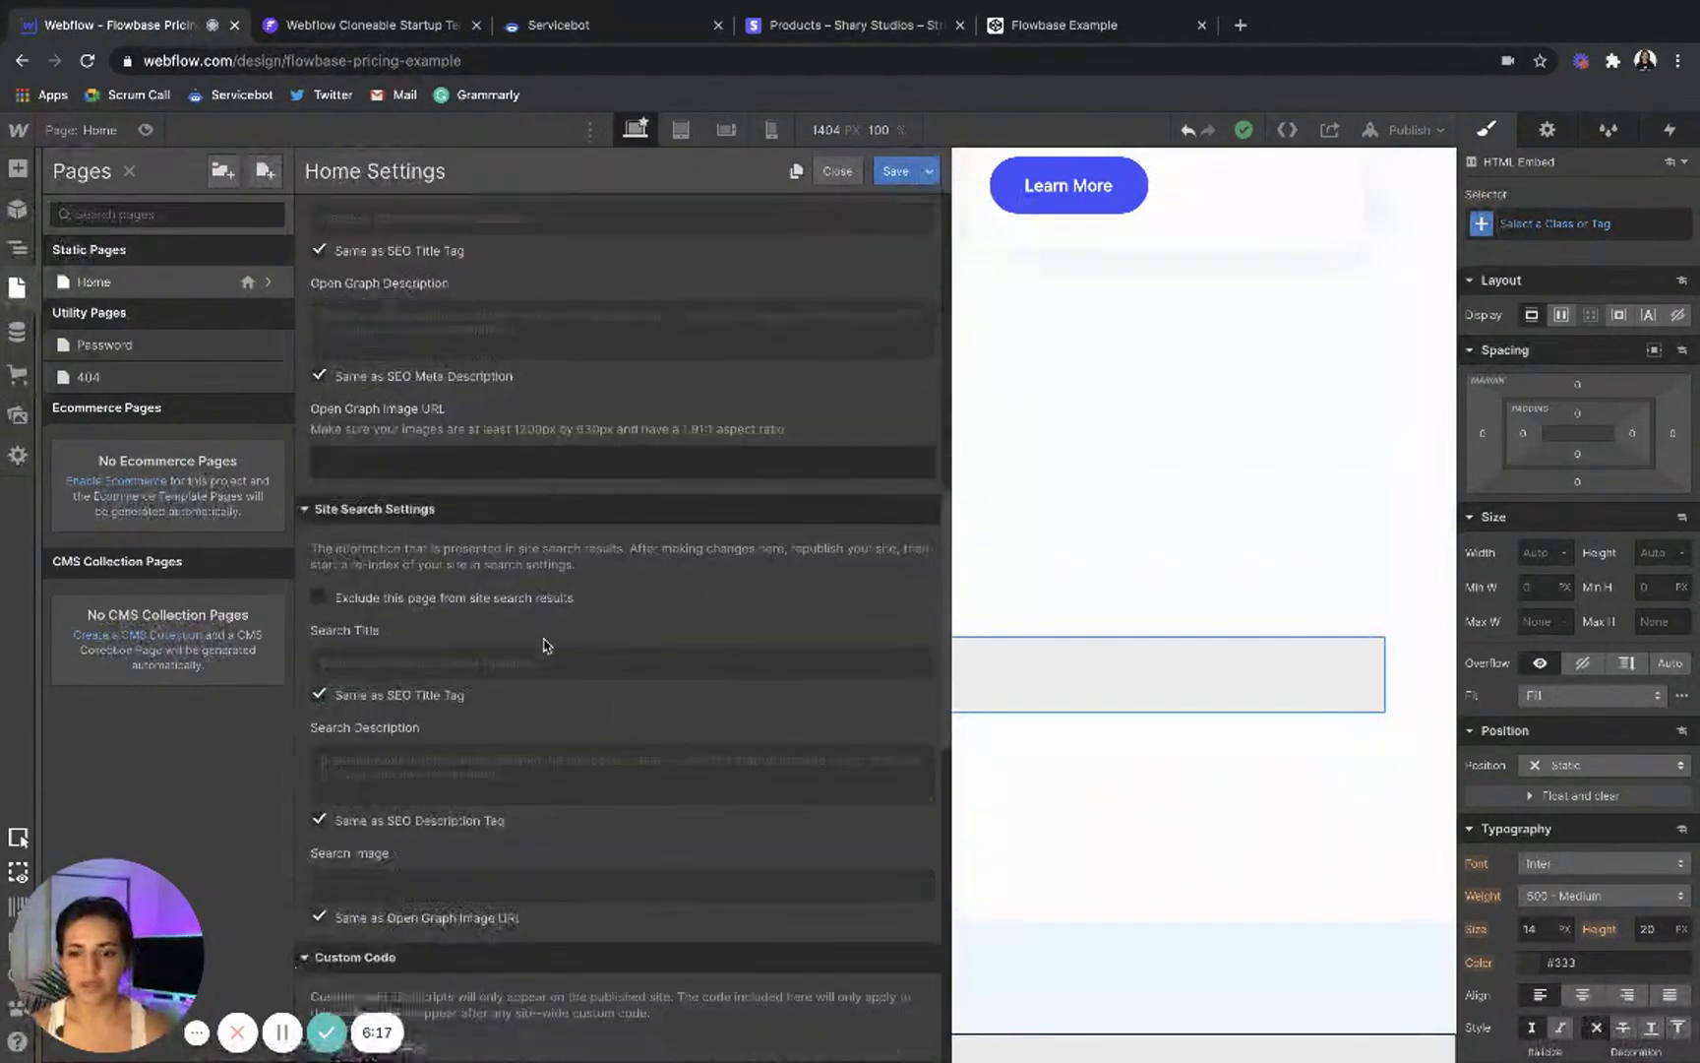
scroll(516, 824, down, 3)
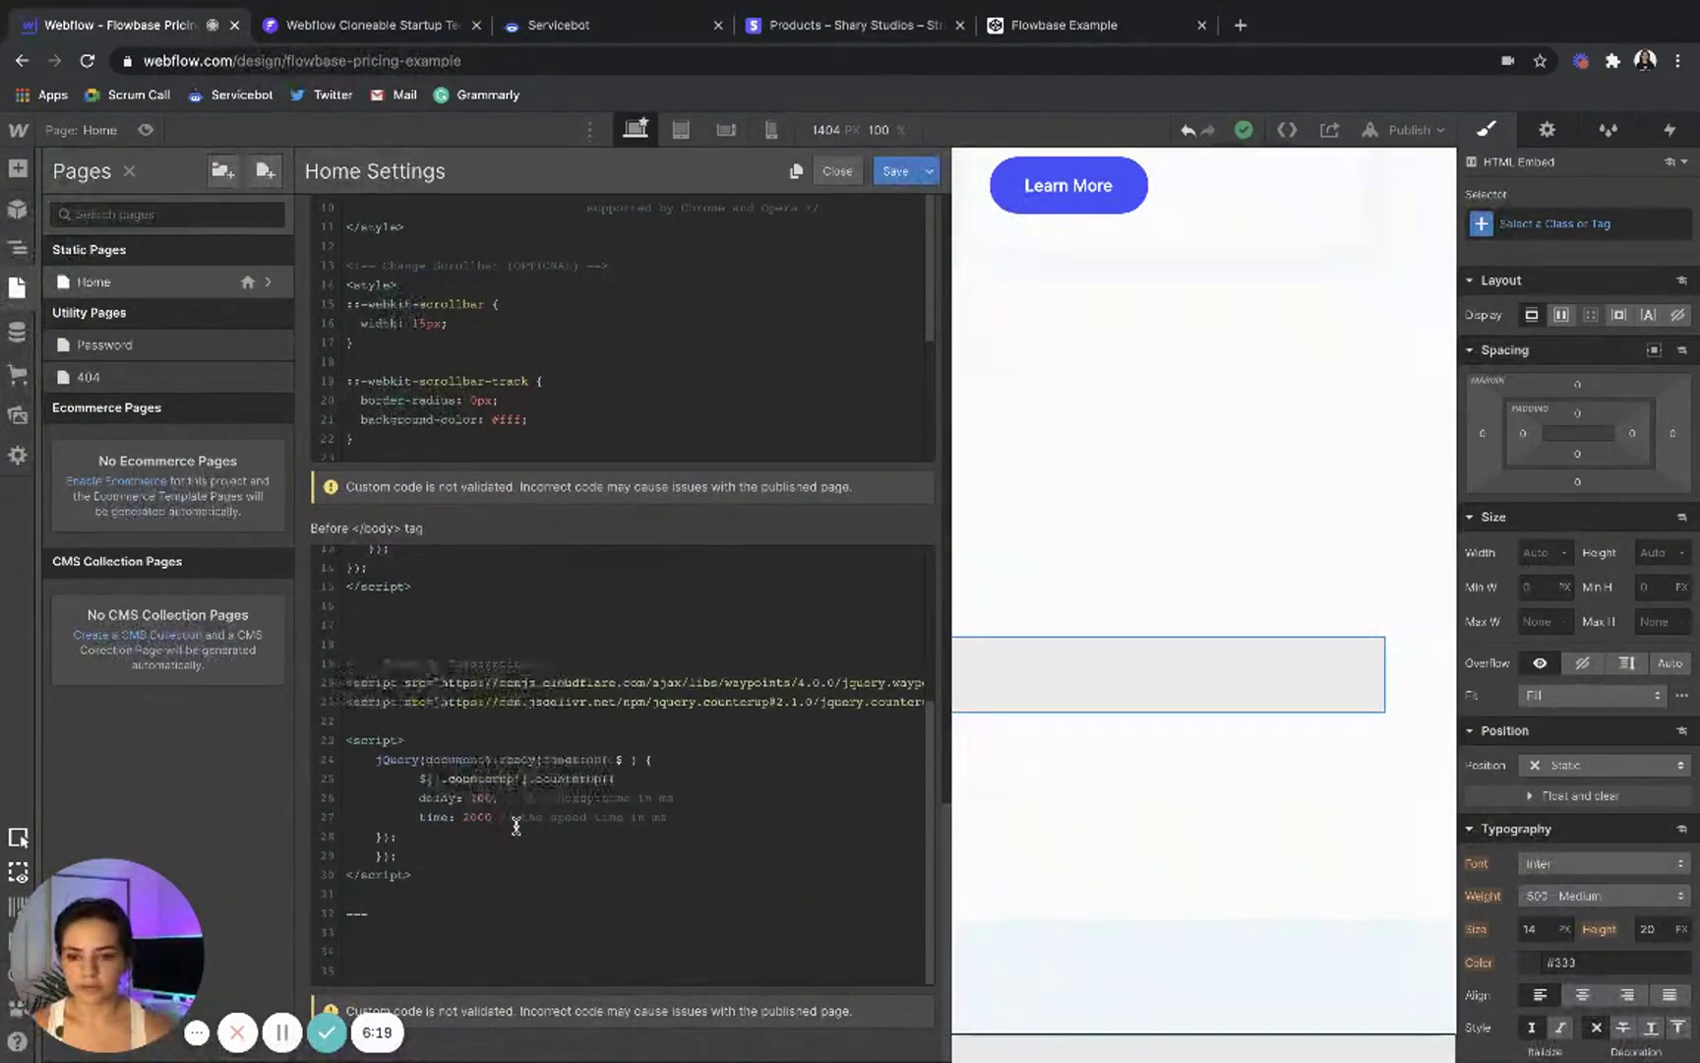
scroll(515, 824, up, 3)
scroll(516, 825, up, 1)
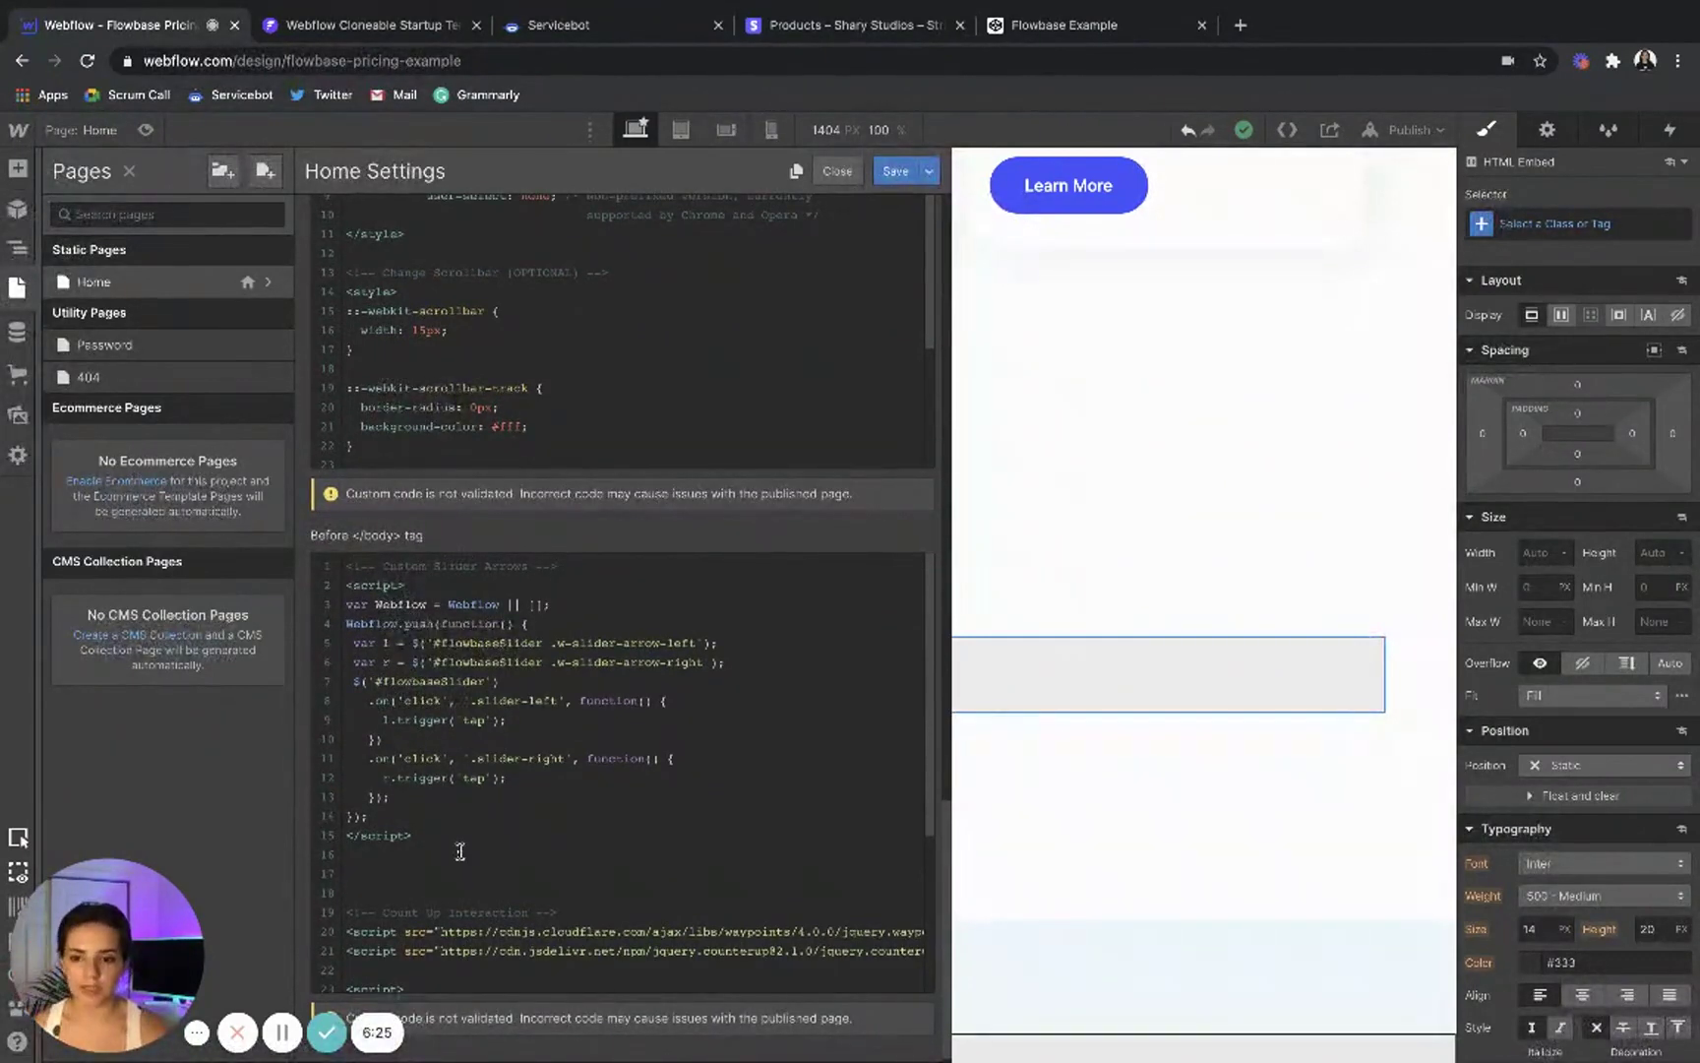
scroll(460, 850, down, 3)
click(386, 954)
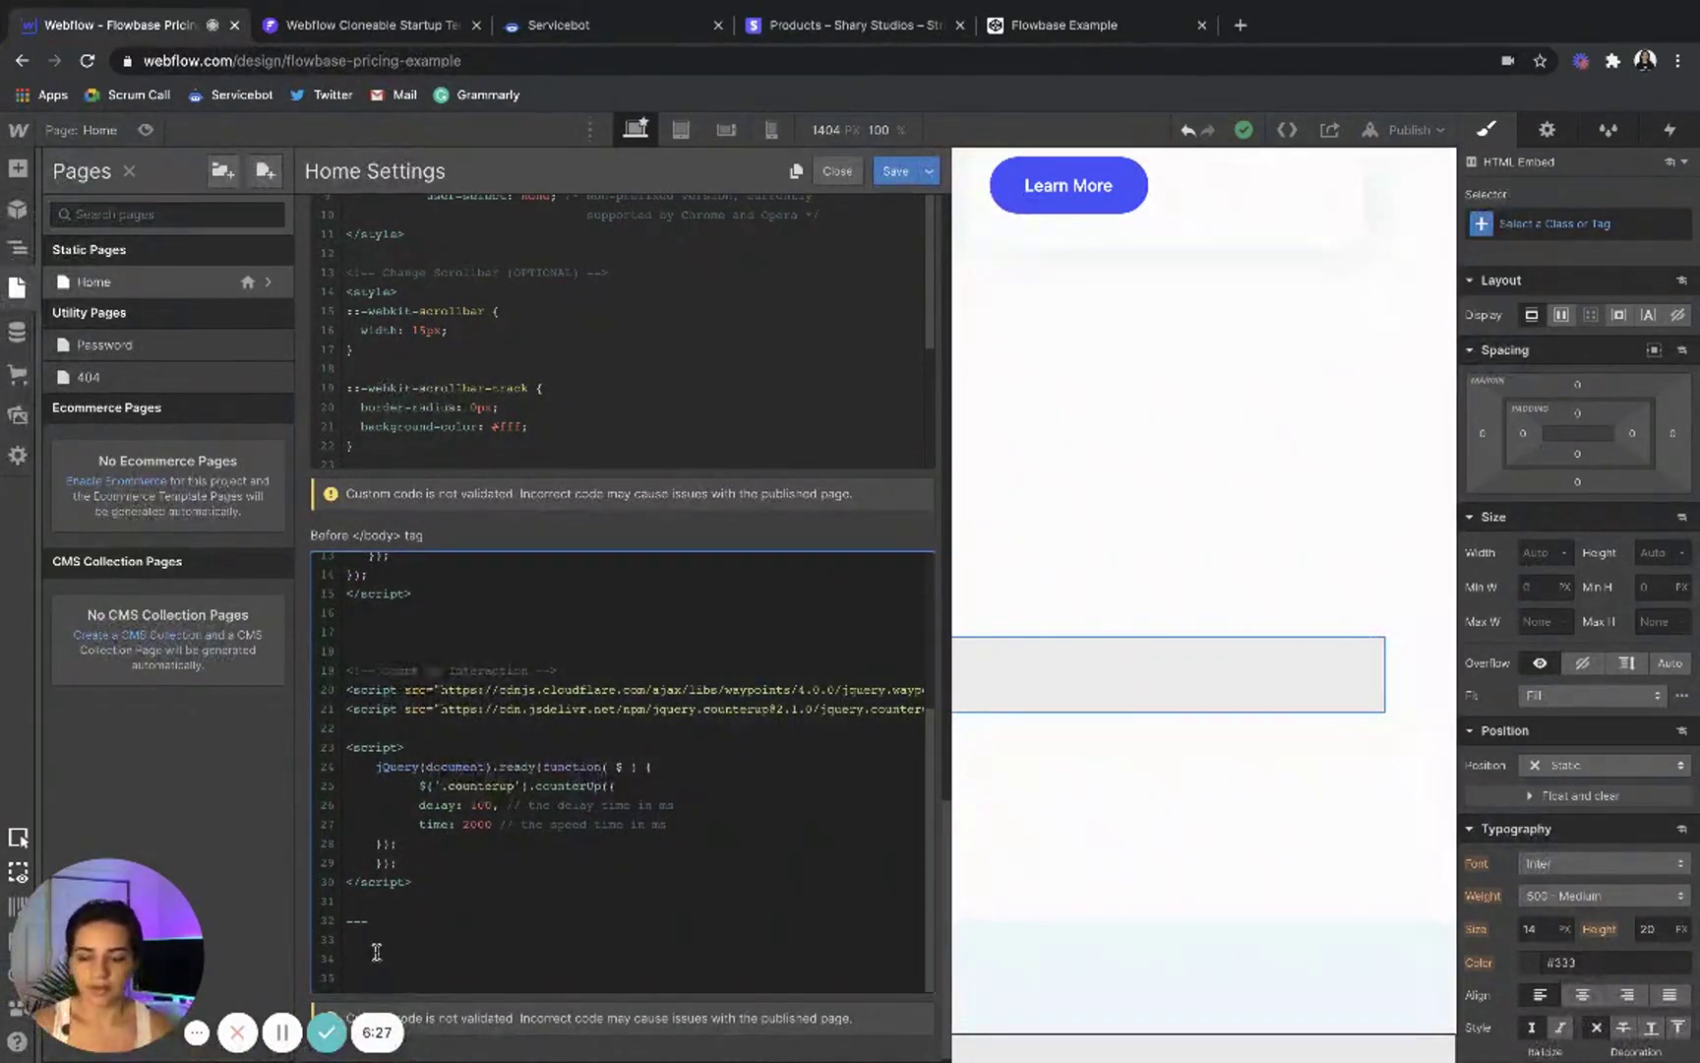
key(ctrl+v)
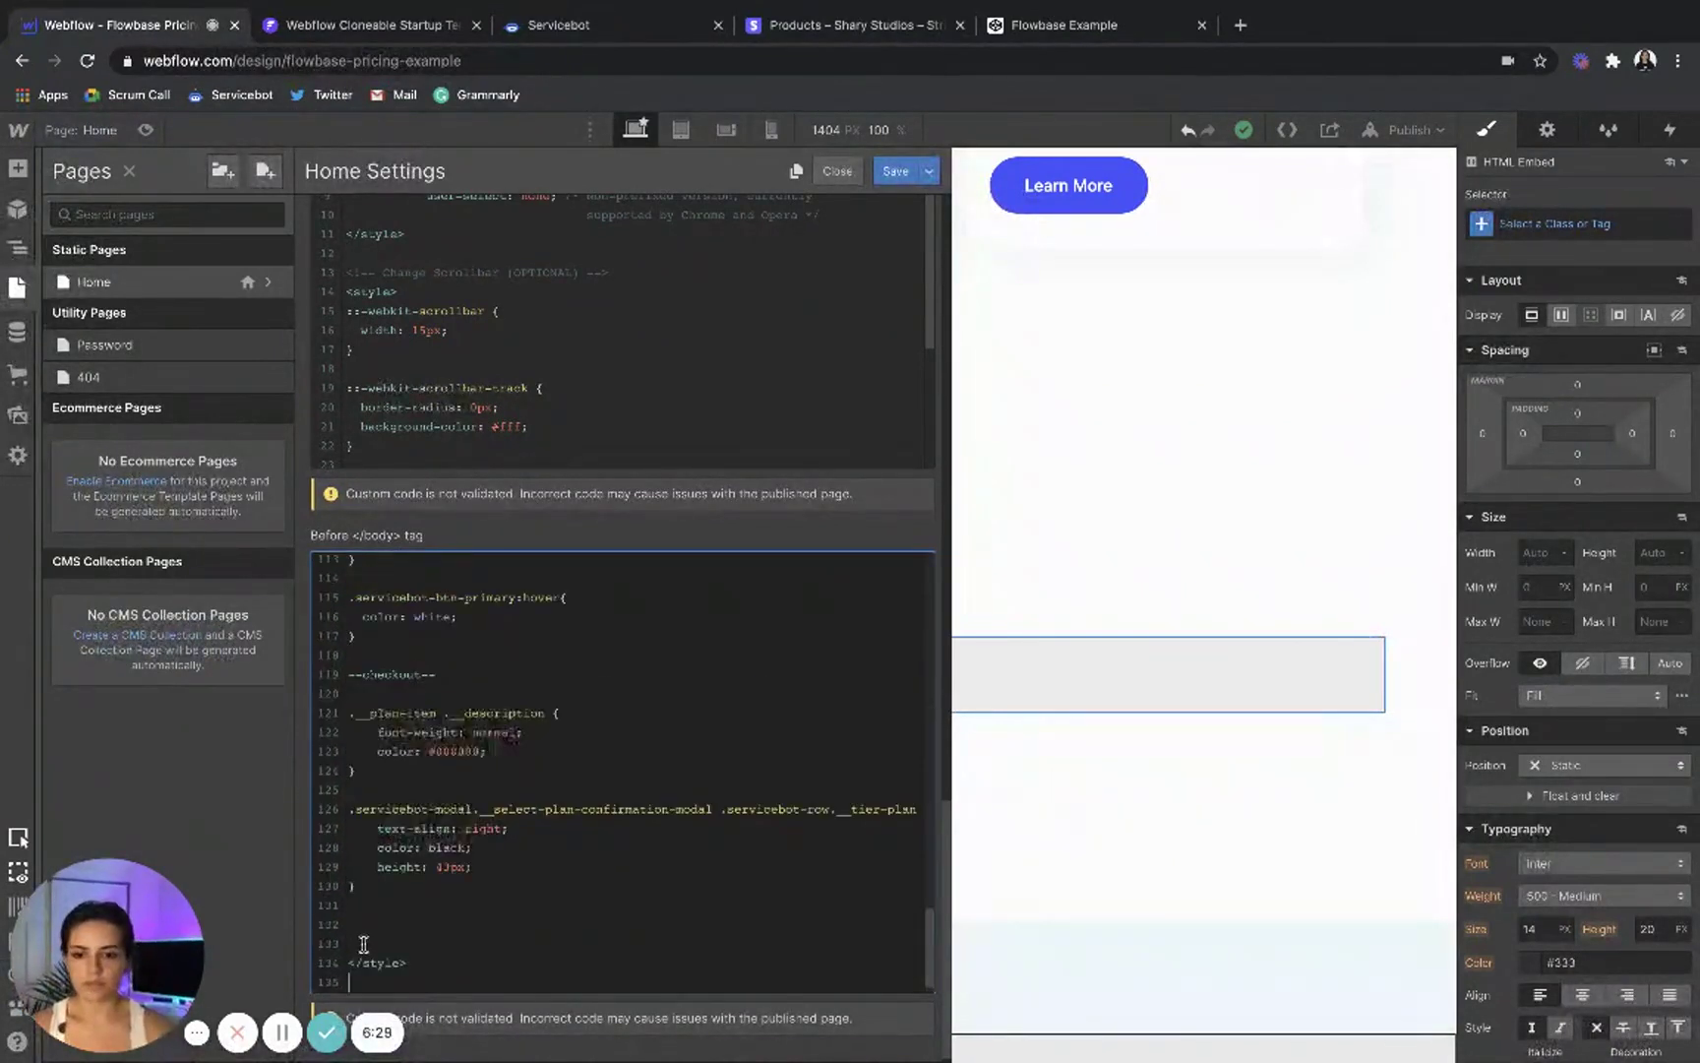
drag(365, 934, 344, 912)
click(345, 912)
scroll(467, 825, up, 10)
scroll(463, 846, up, 8)
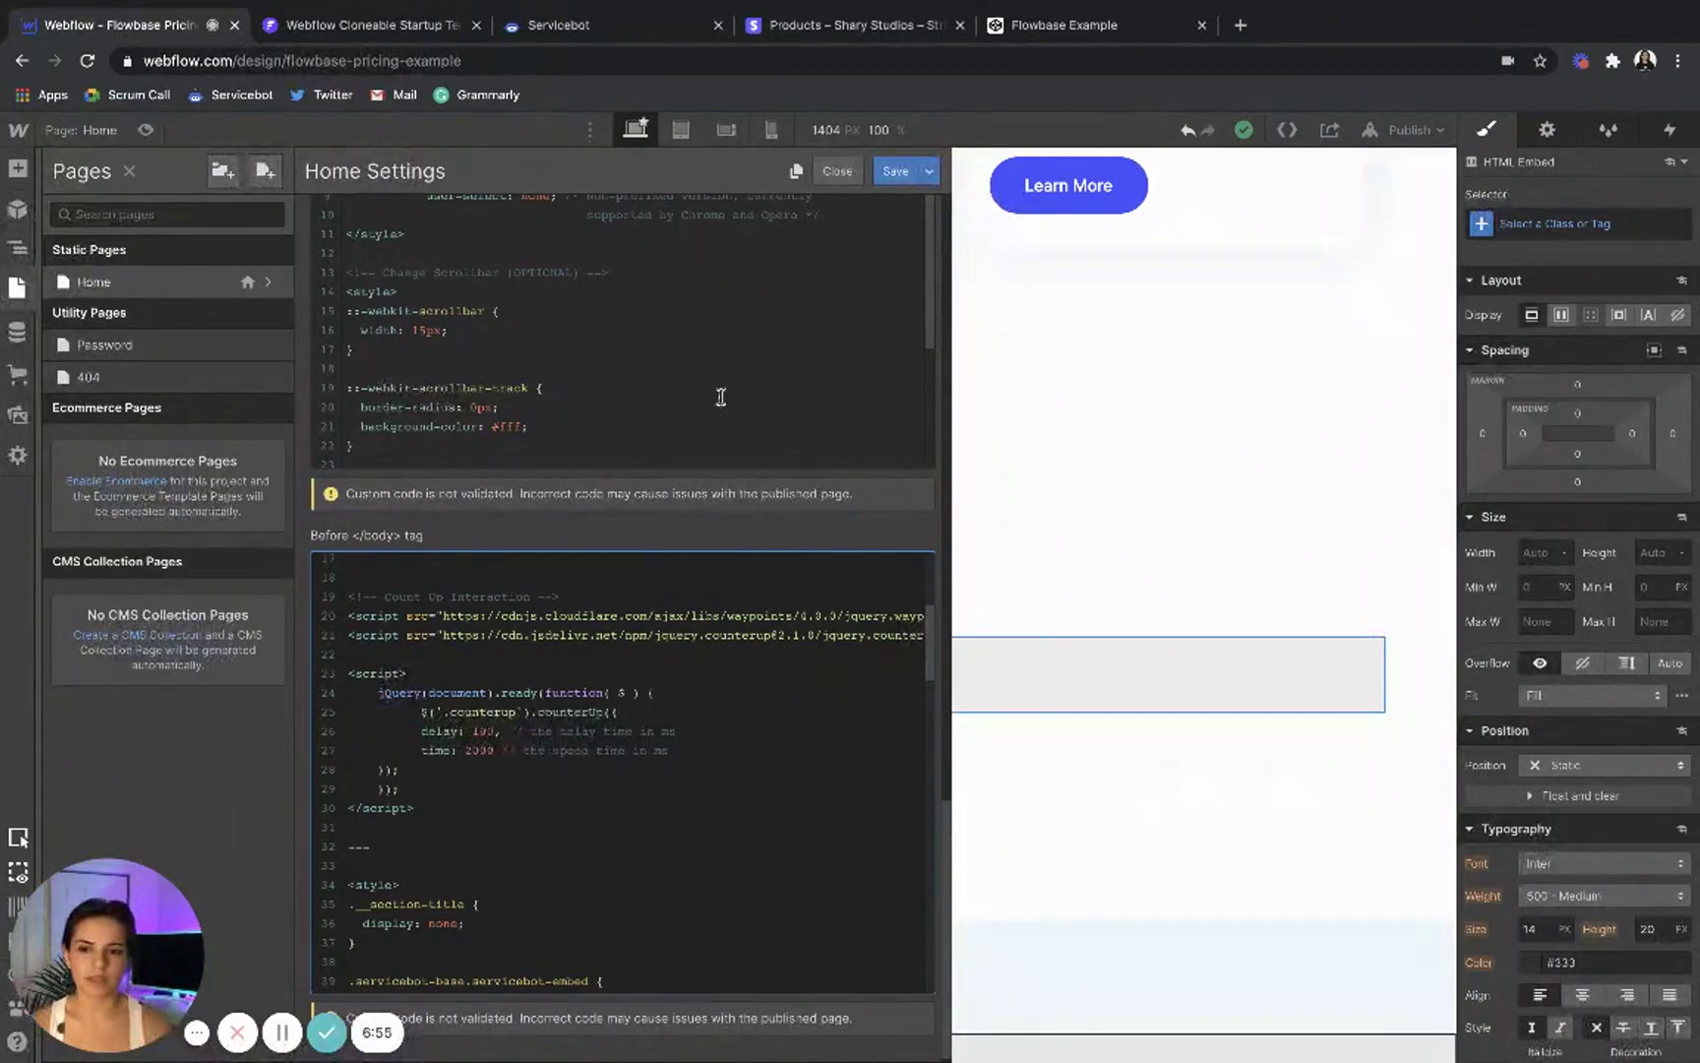
click(894, 171)
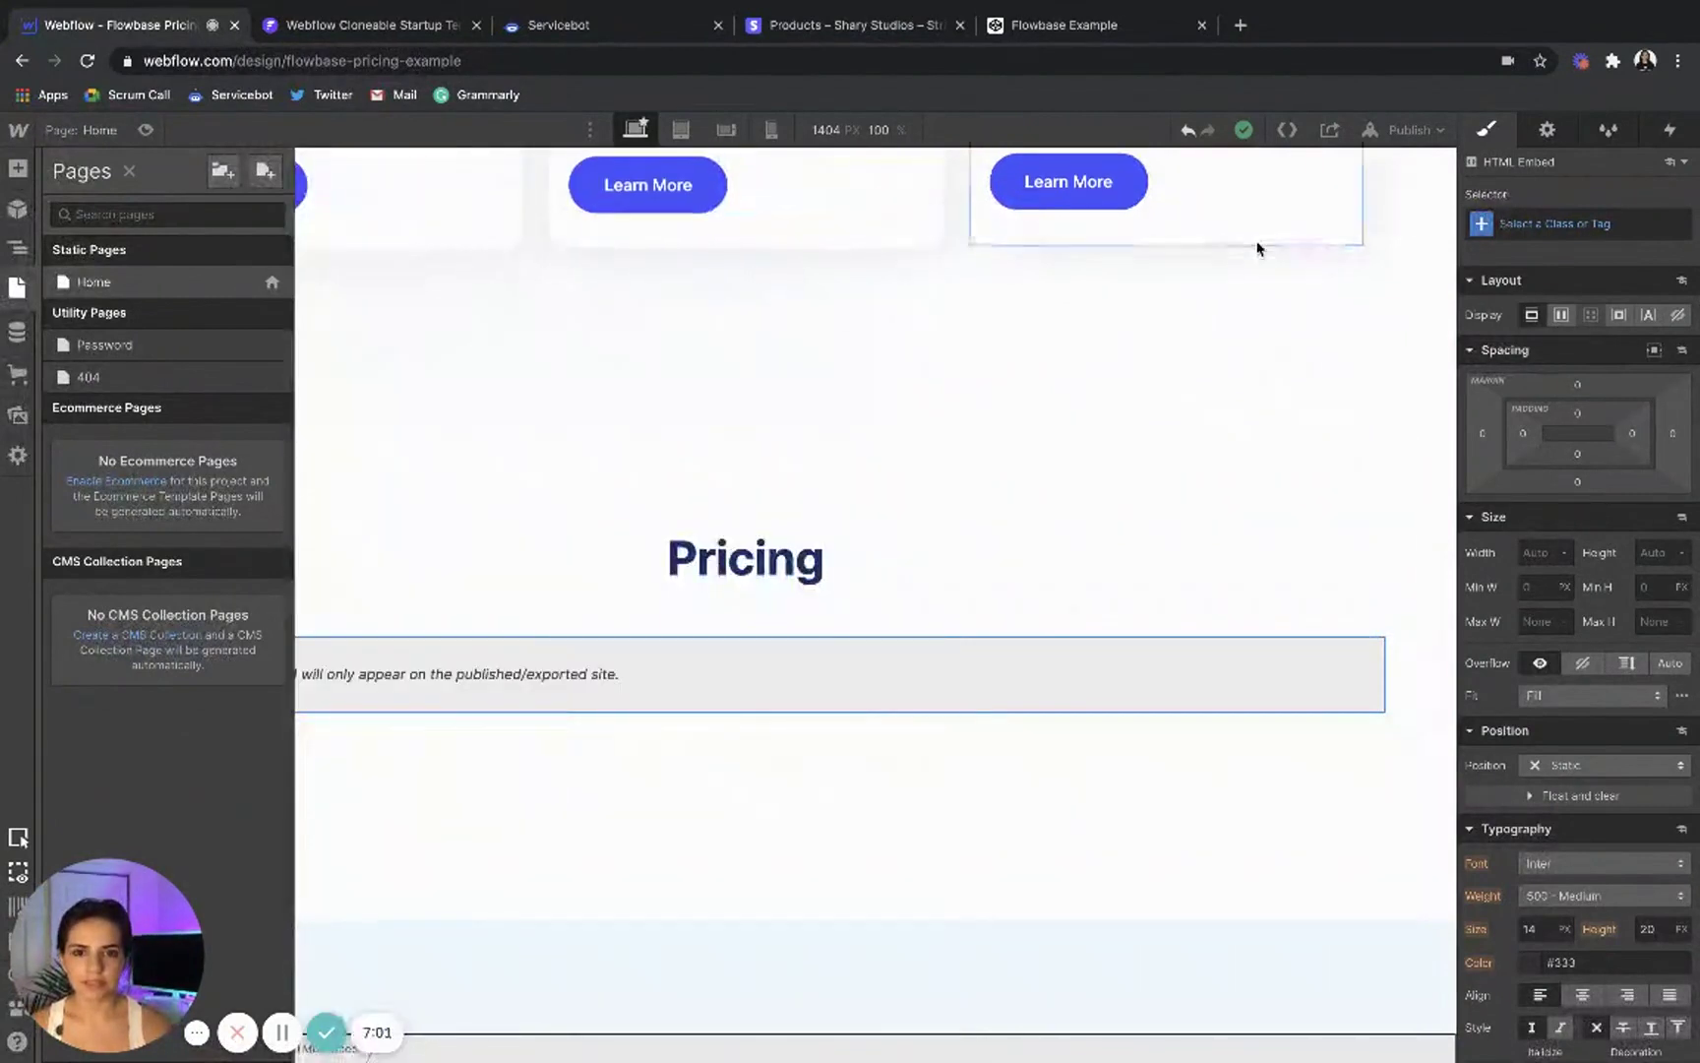
- Publish the site to its selected webflow.io domain and reload the live pricing page
click(1443, 130)
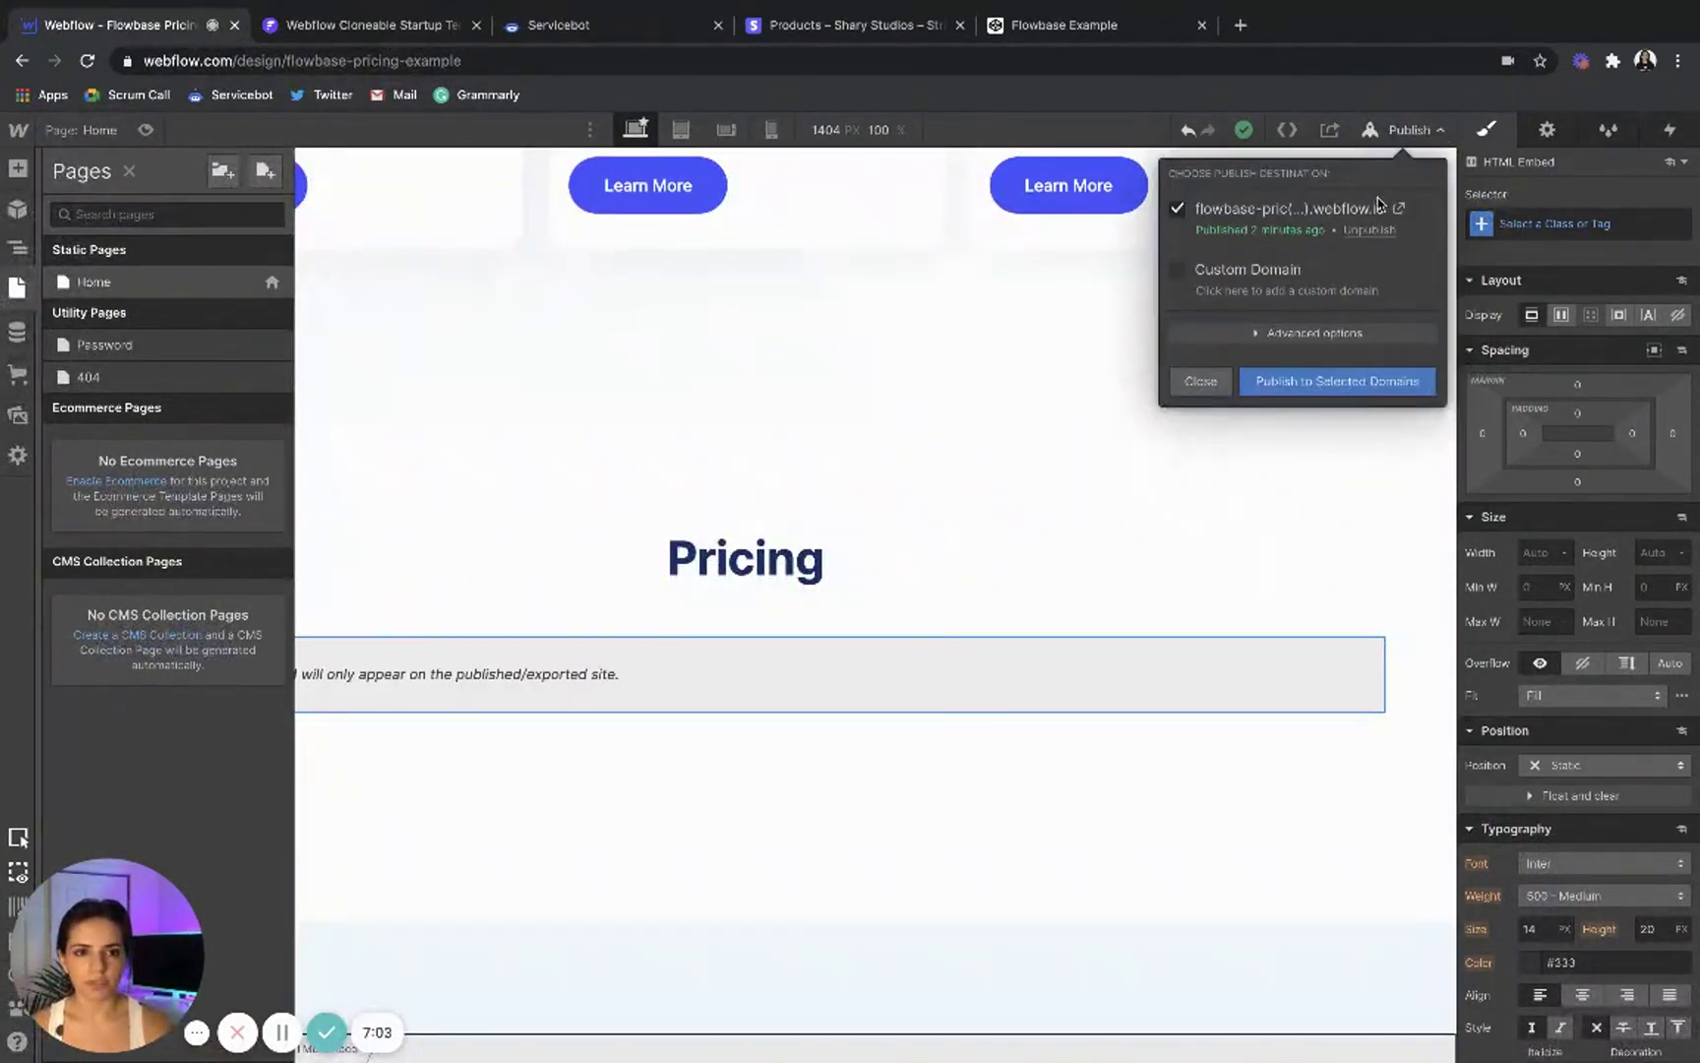
click(1347, 381)
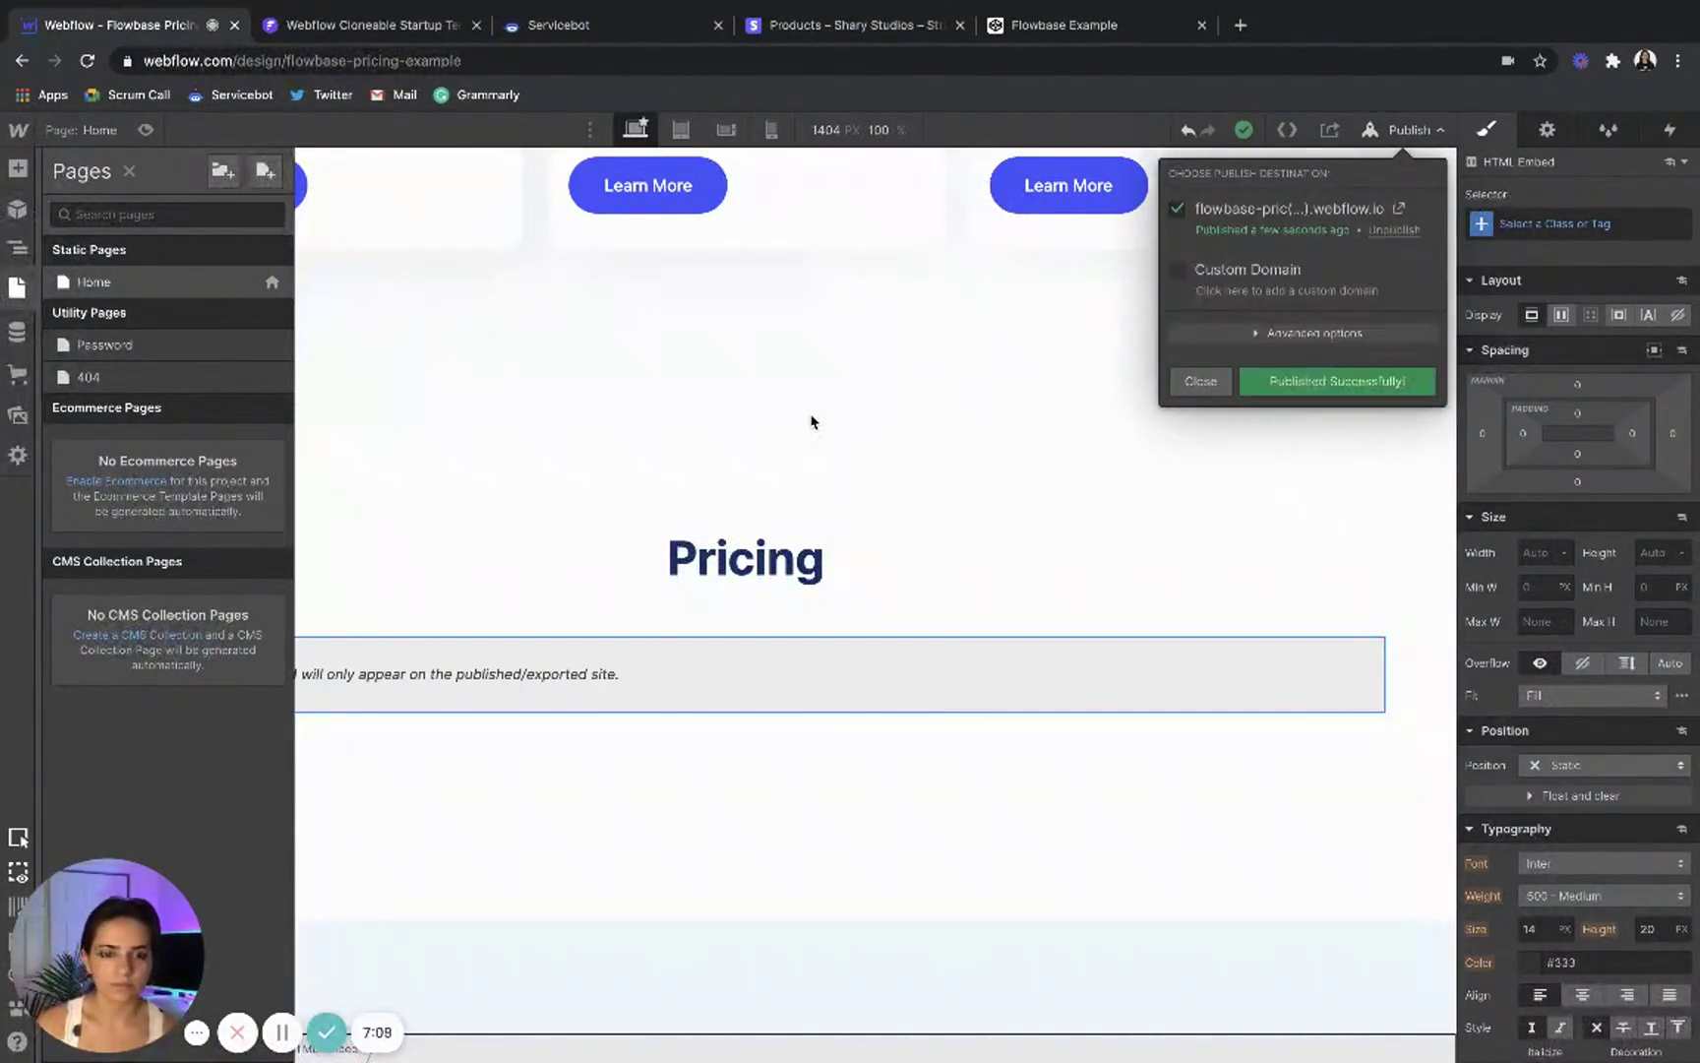
click(1398, 208)
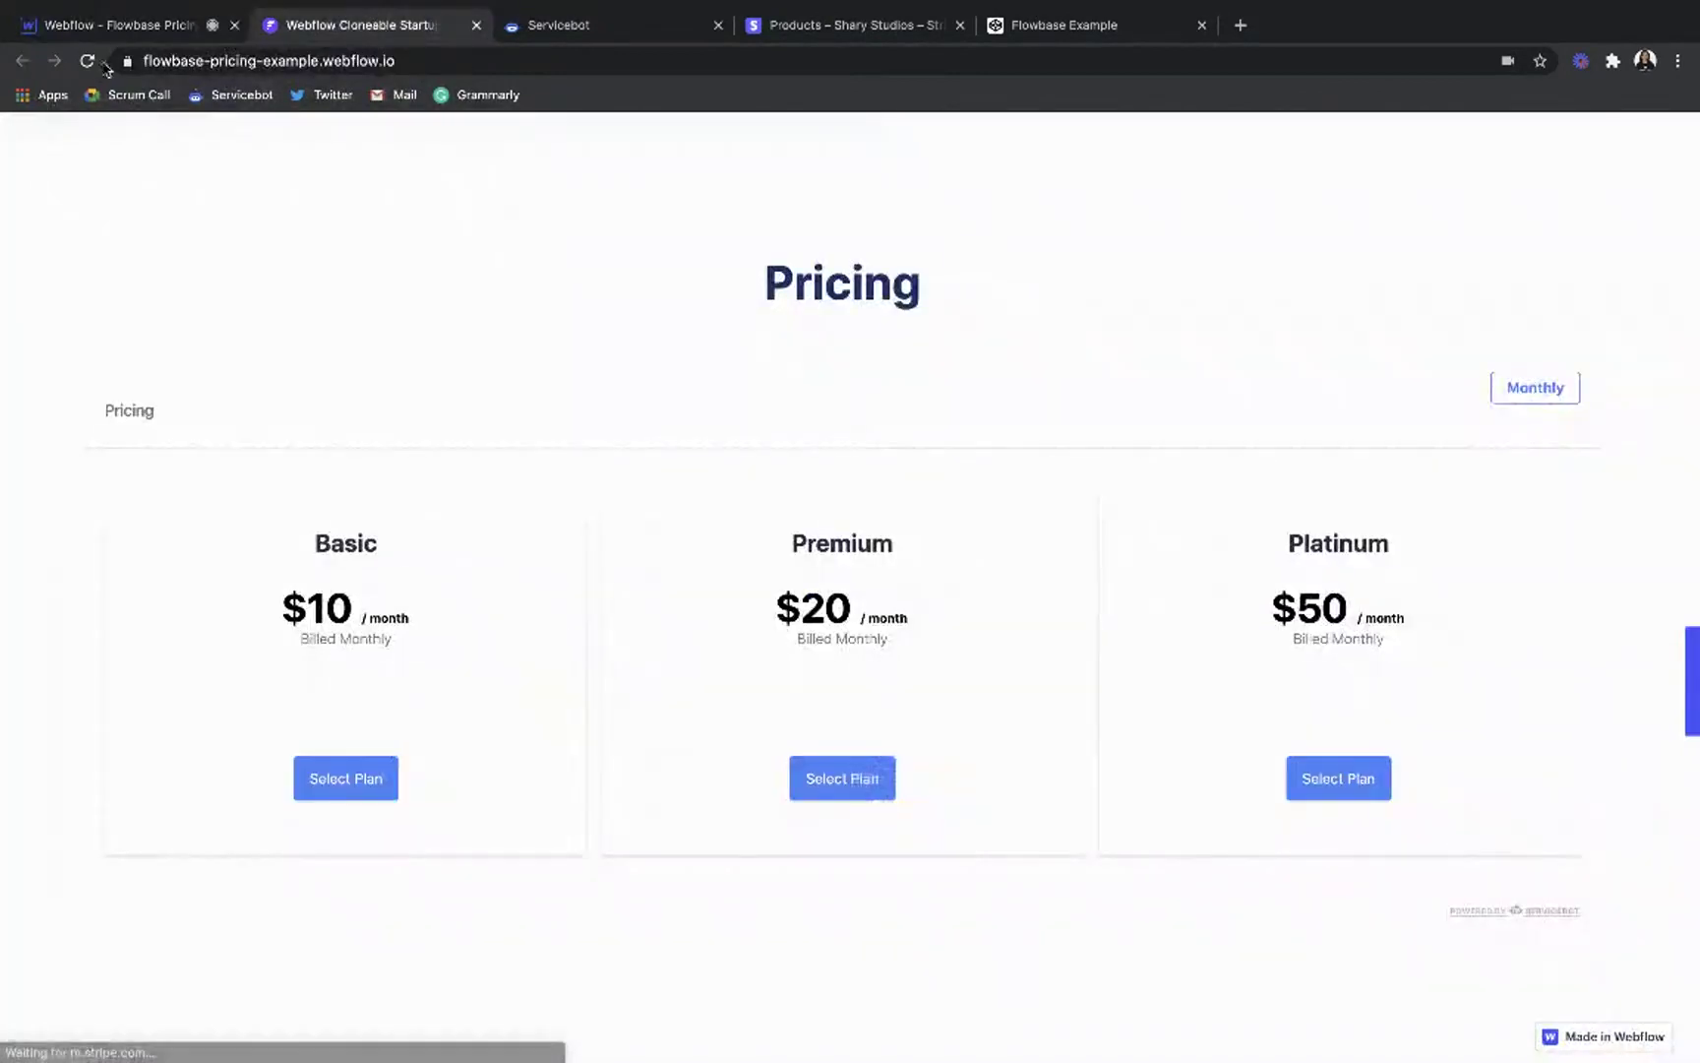
click(86, 61)
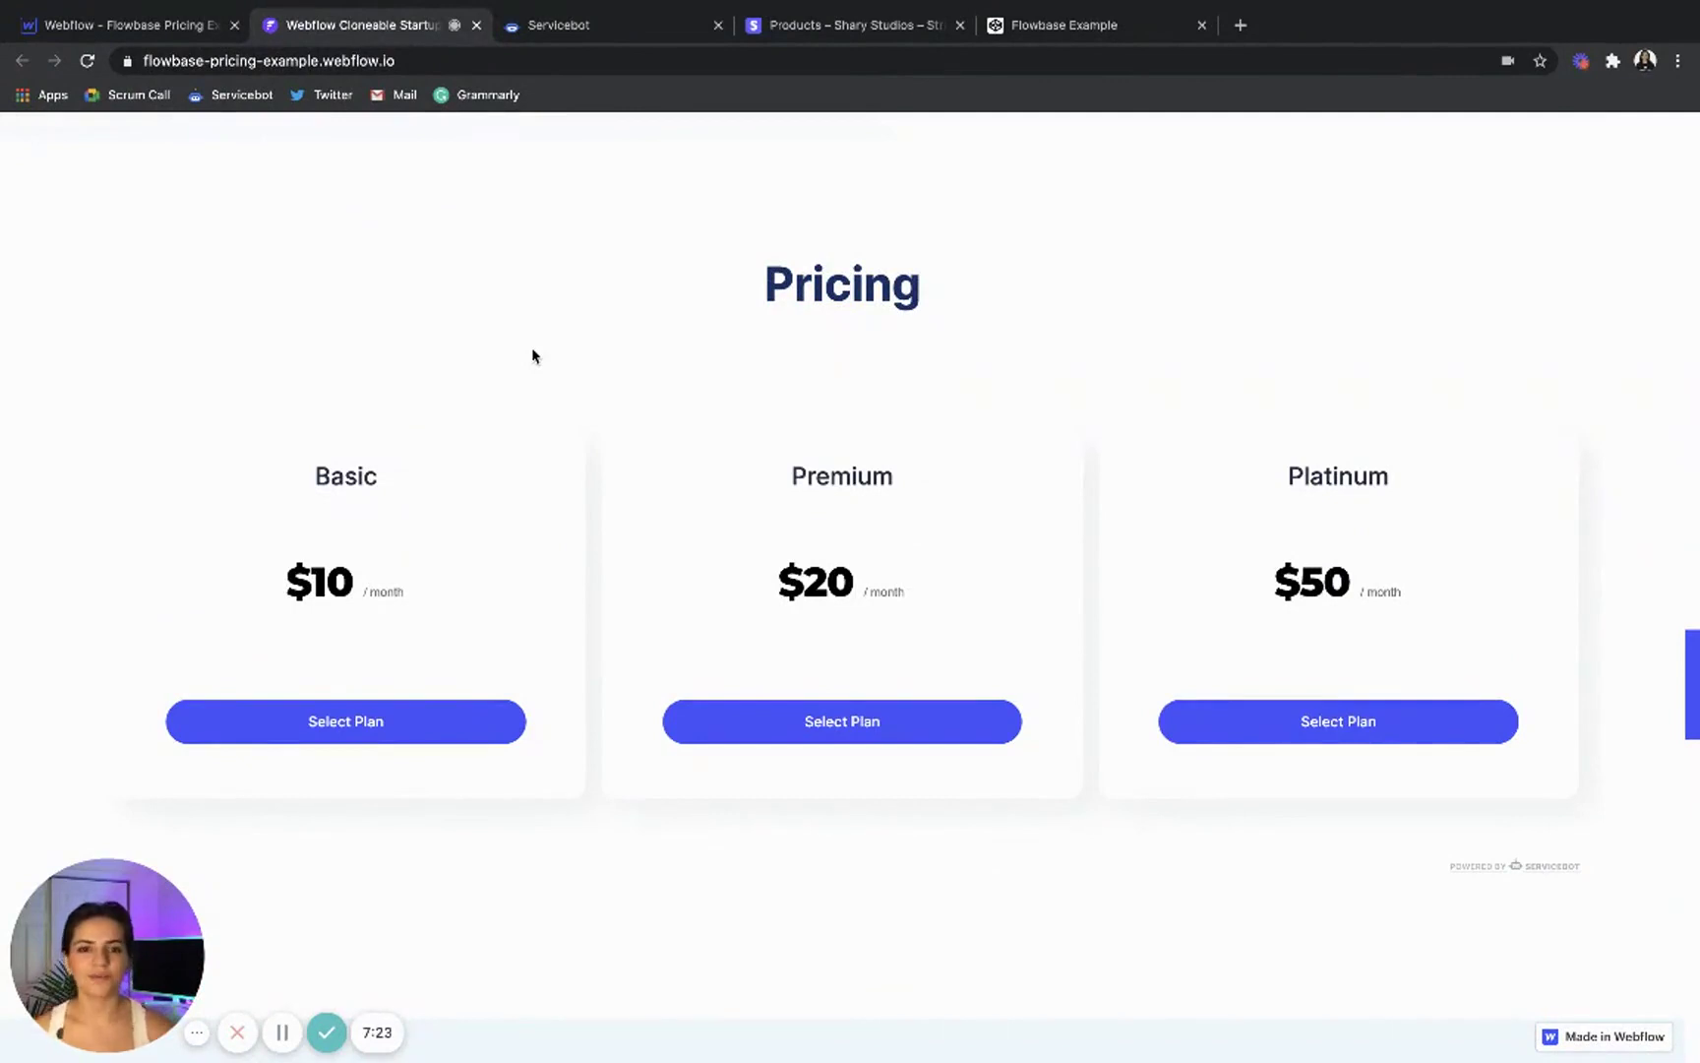
- Open the Basic plan's signup form on the restyled live page, look through its fields, and close it
click(356, 721)
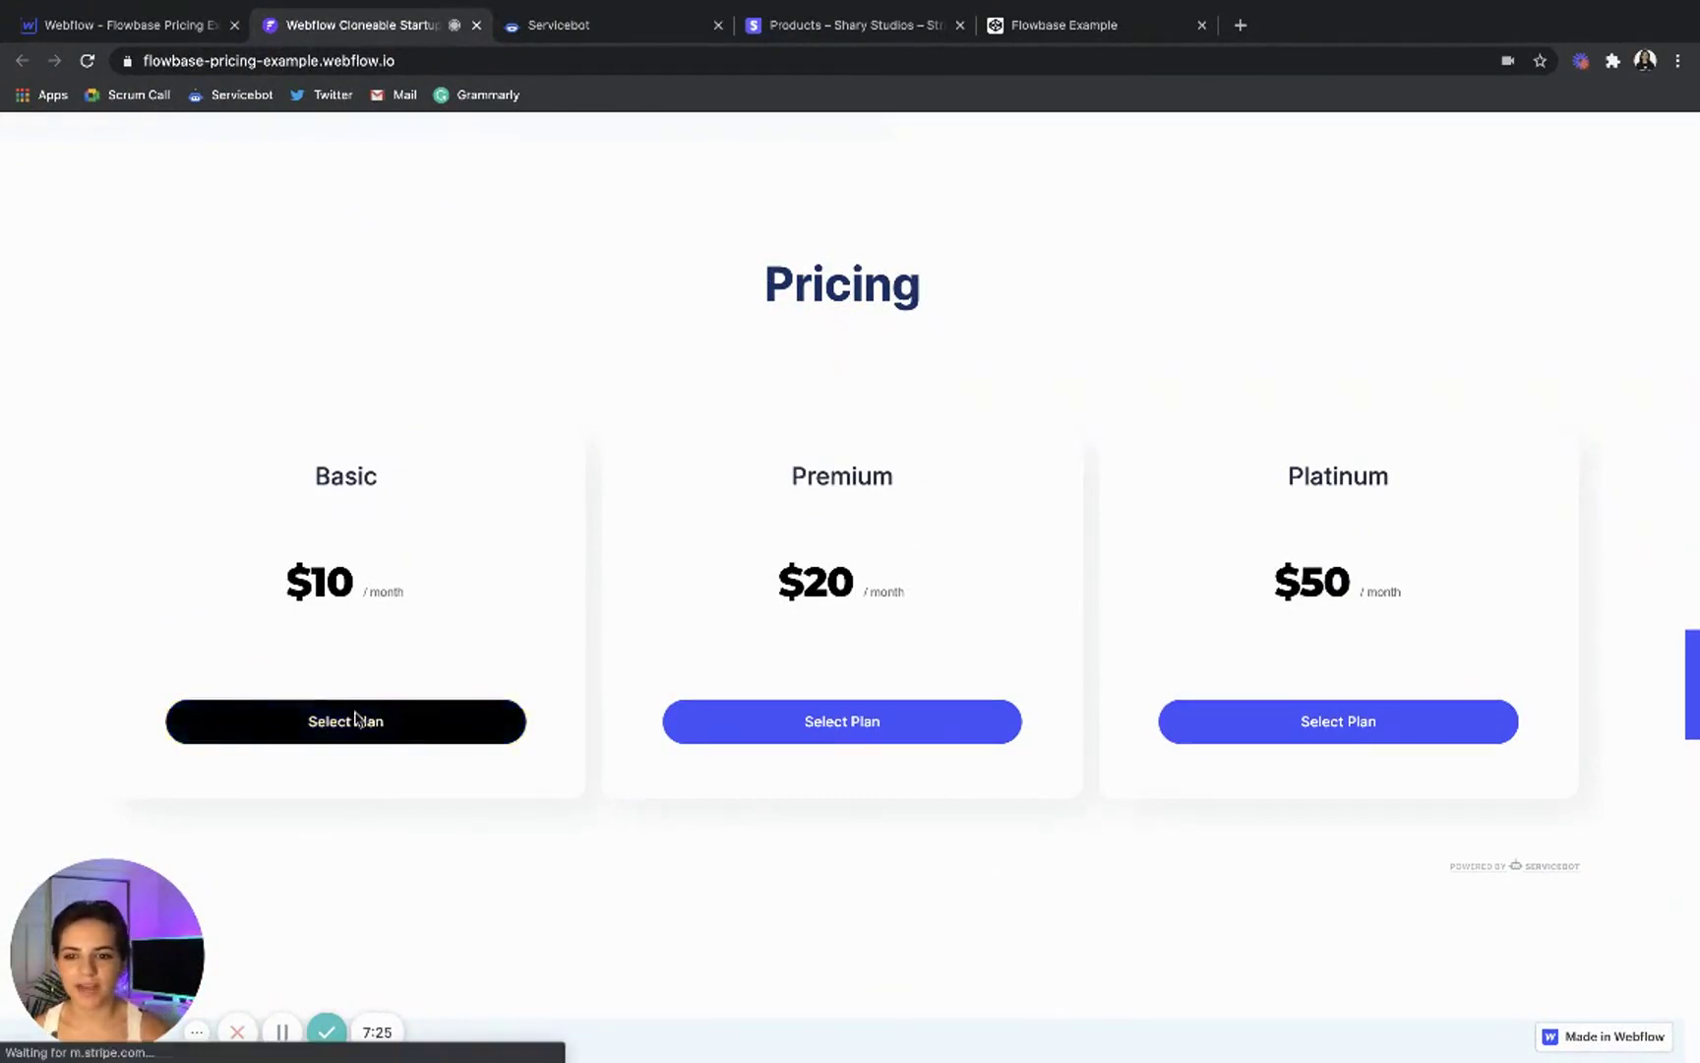
scroll(986, 433, down, 4)
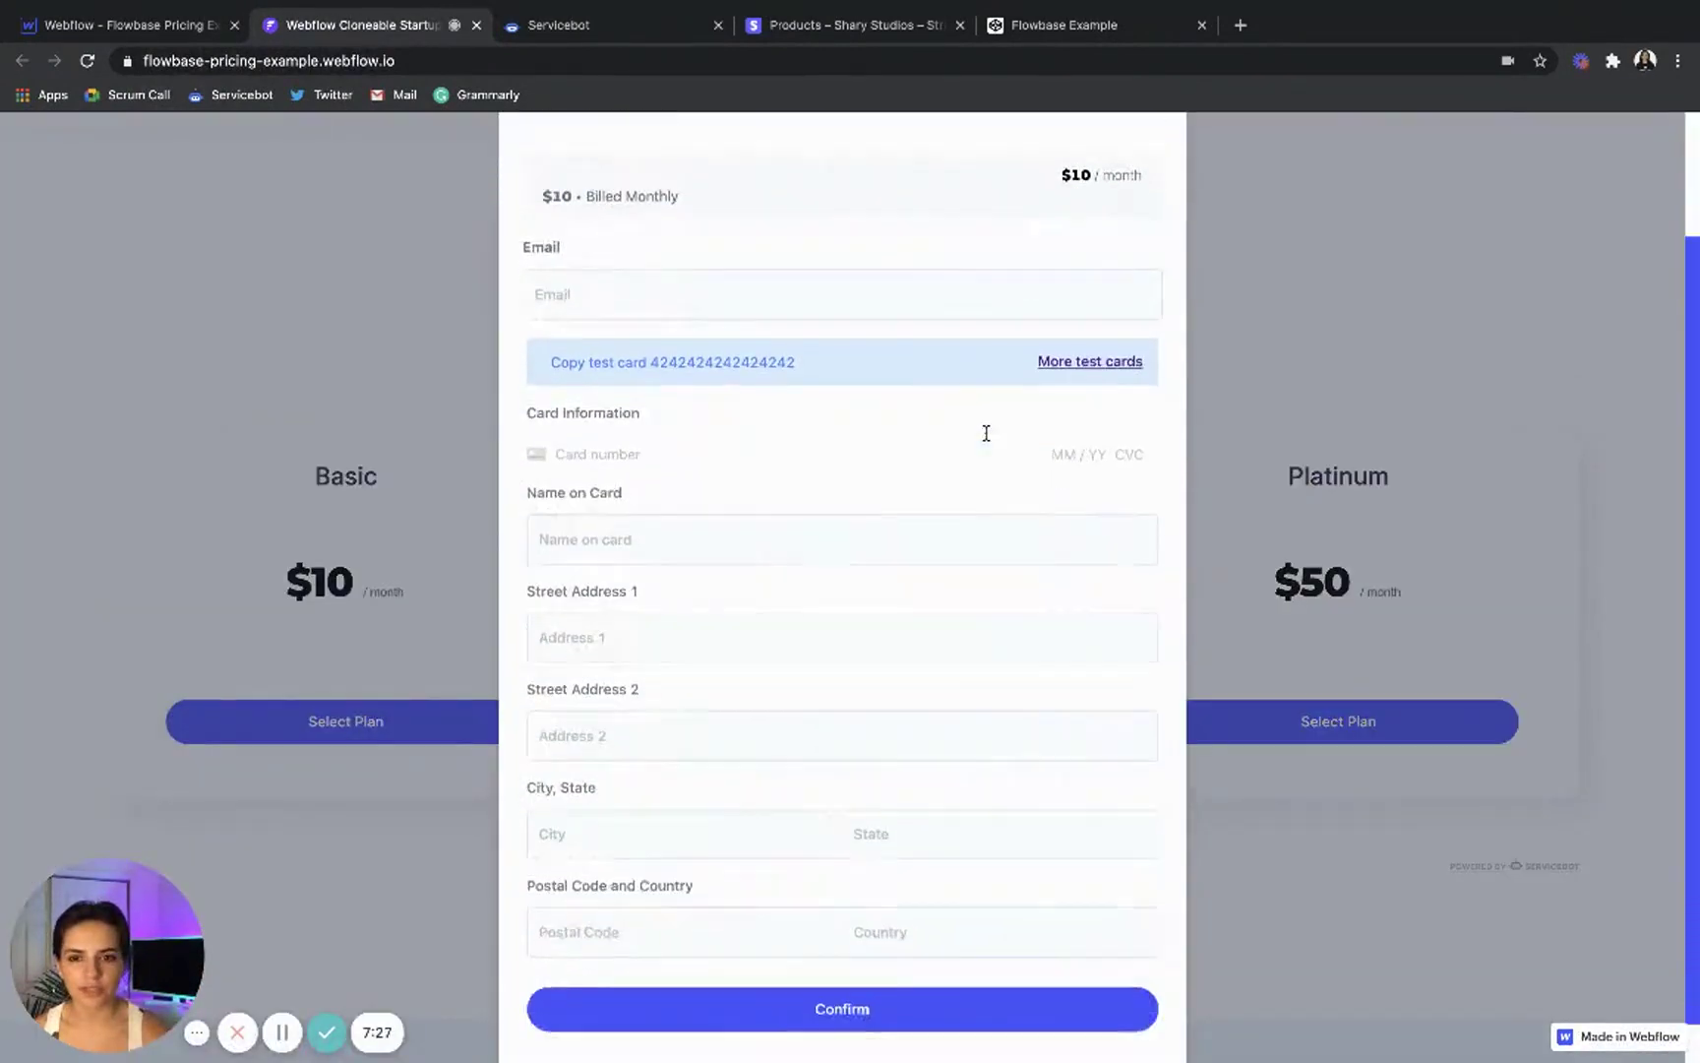
scroll(987, 437, up, 2)
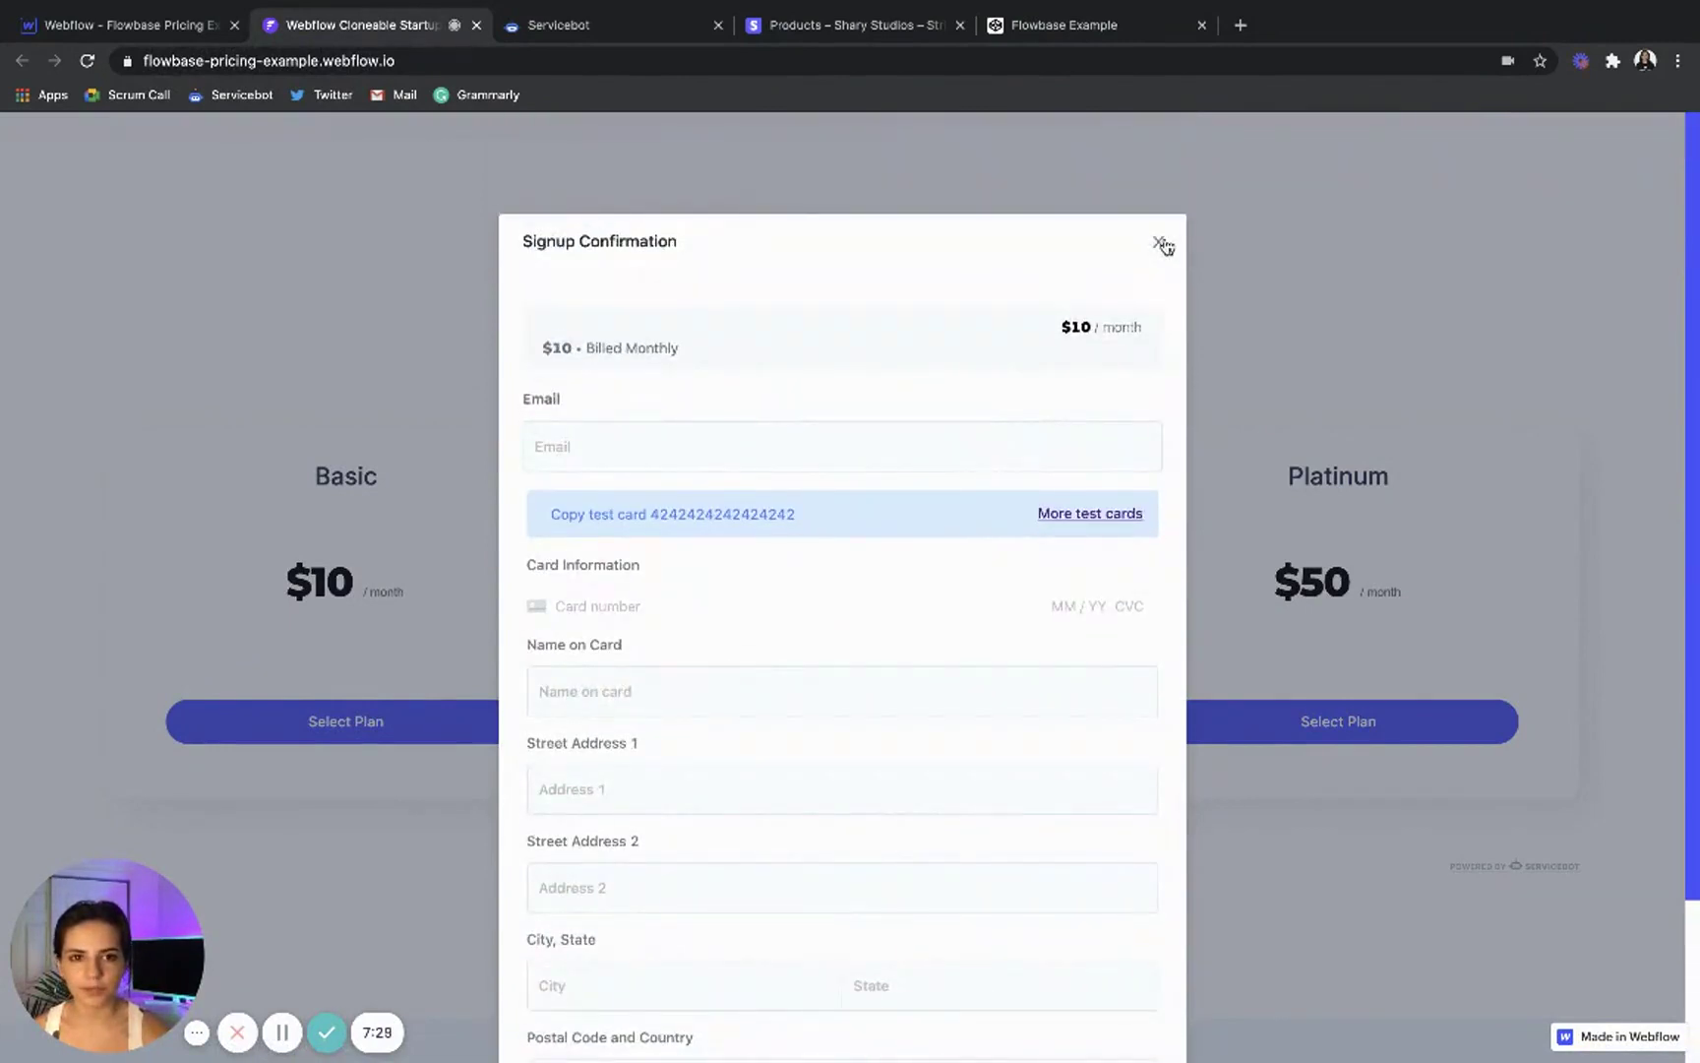
click(1159, 244)
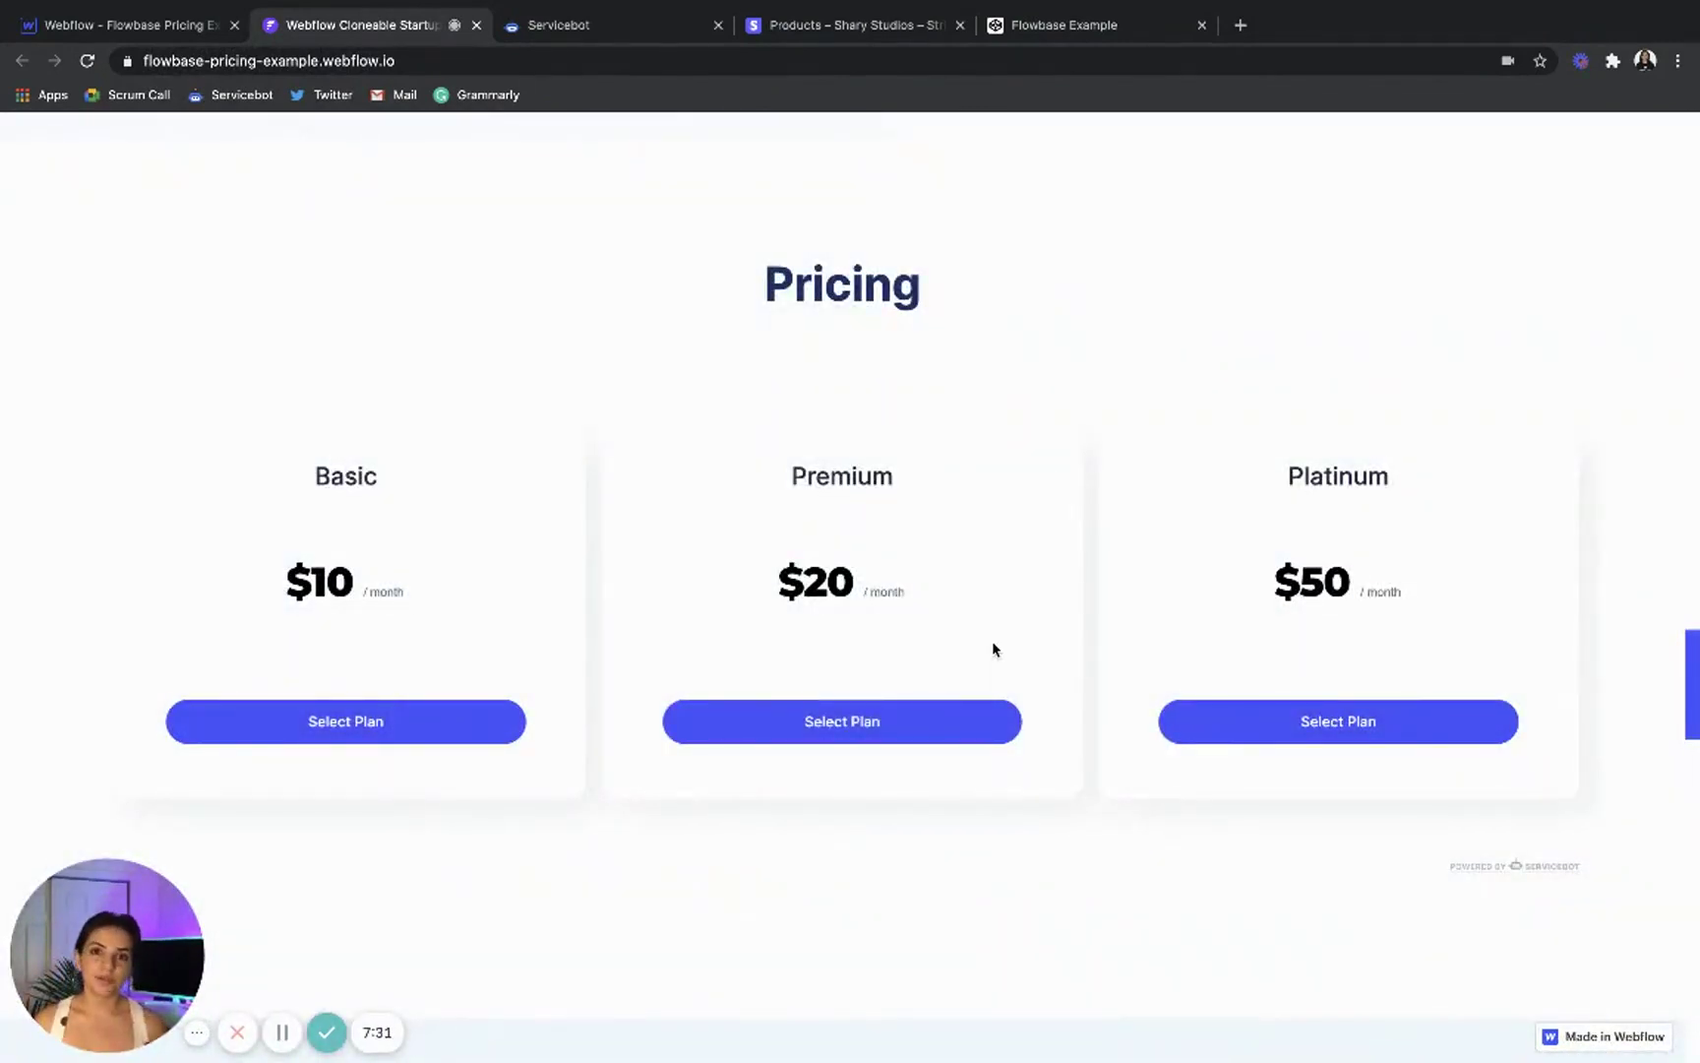